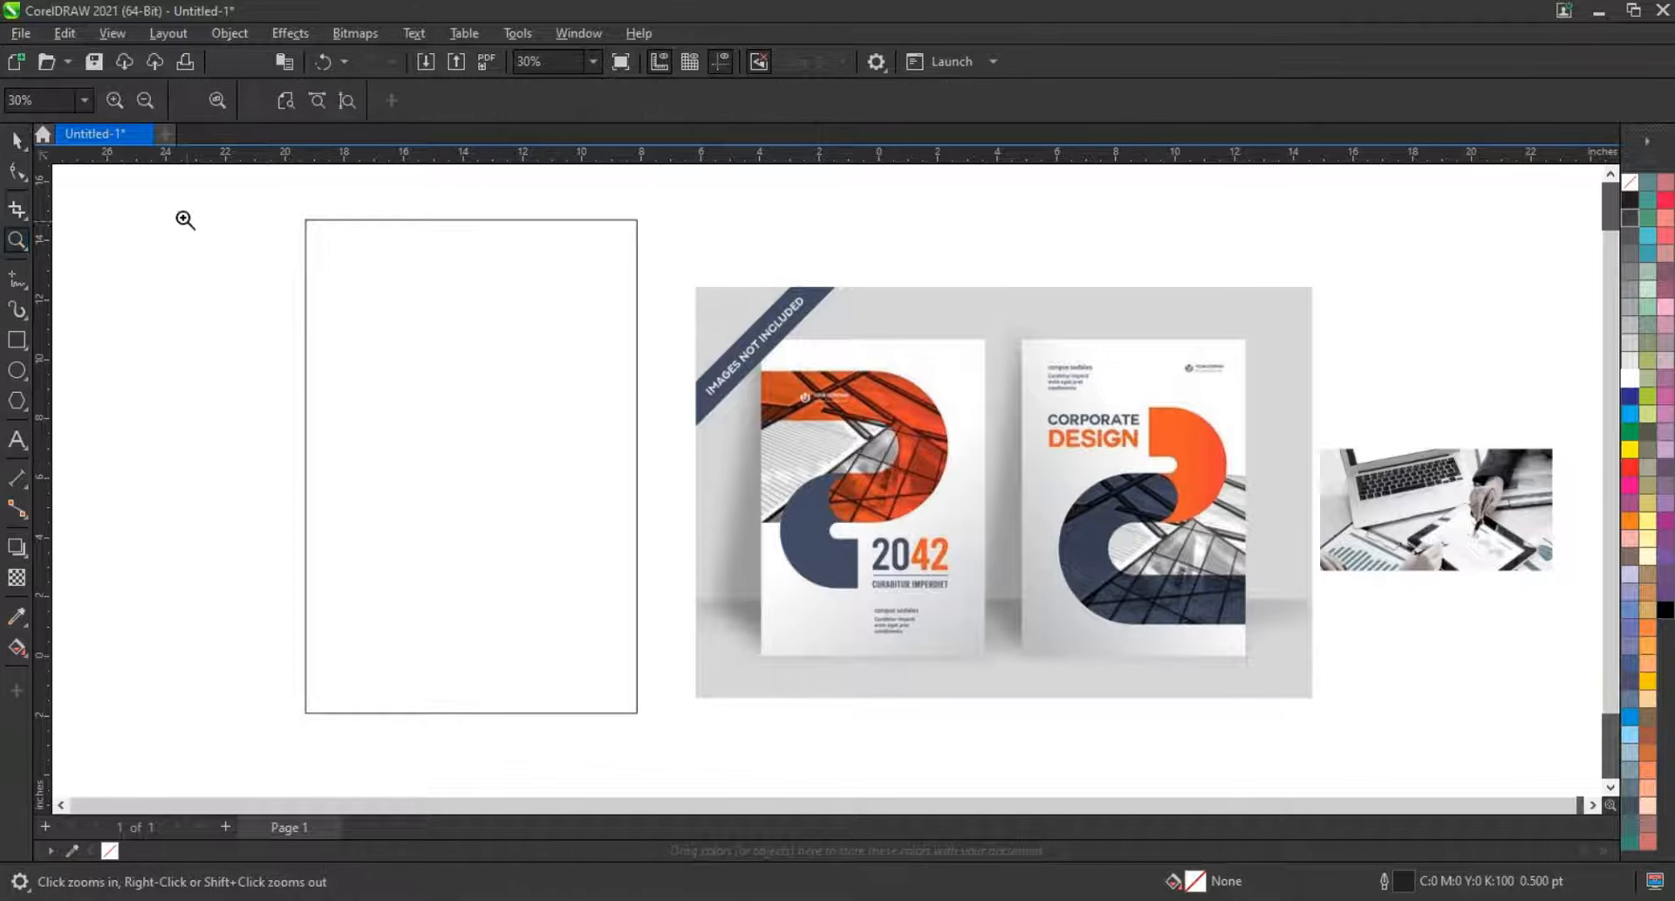
- Draw a rectangle about 11.9 by 6.5 in that extends past the left edge of the empty page frame
drag(182, 217, 1043, 733)
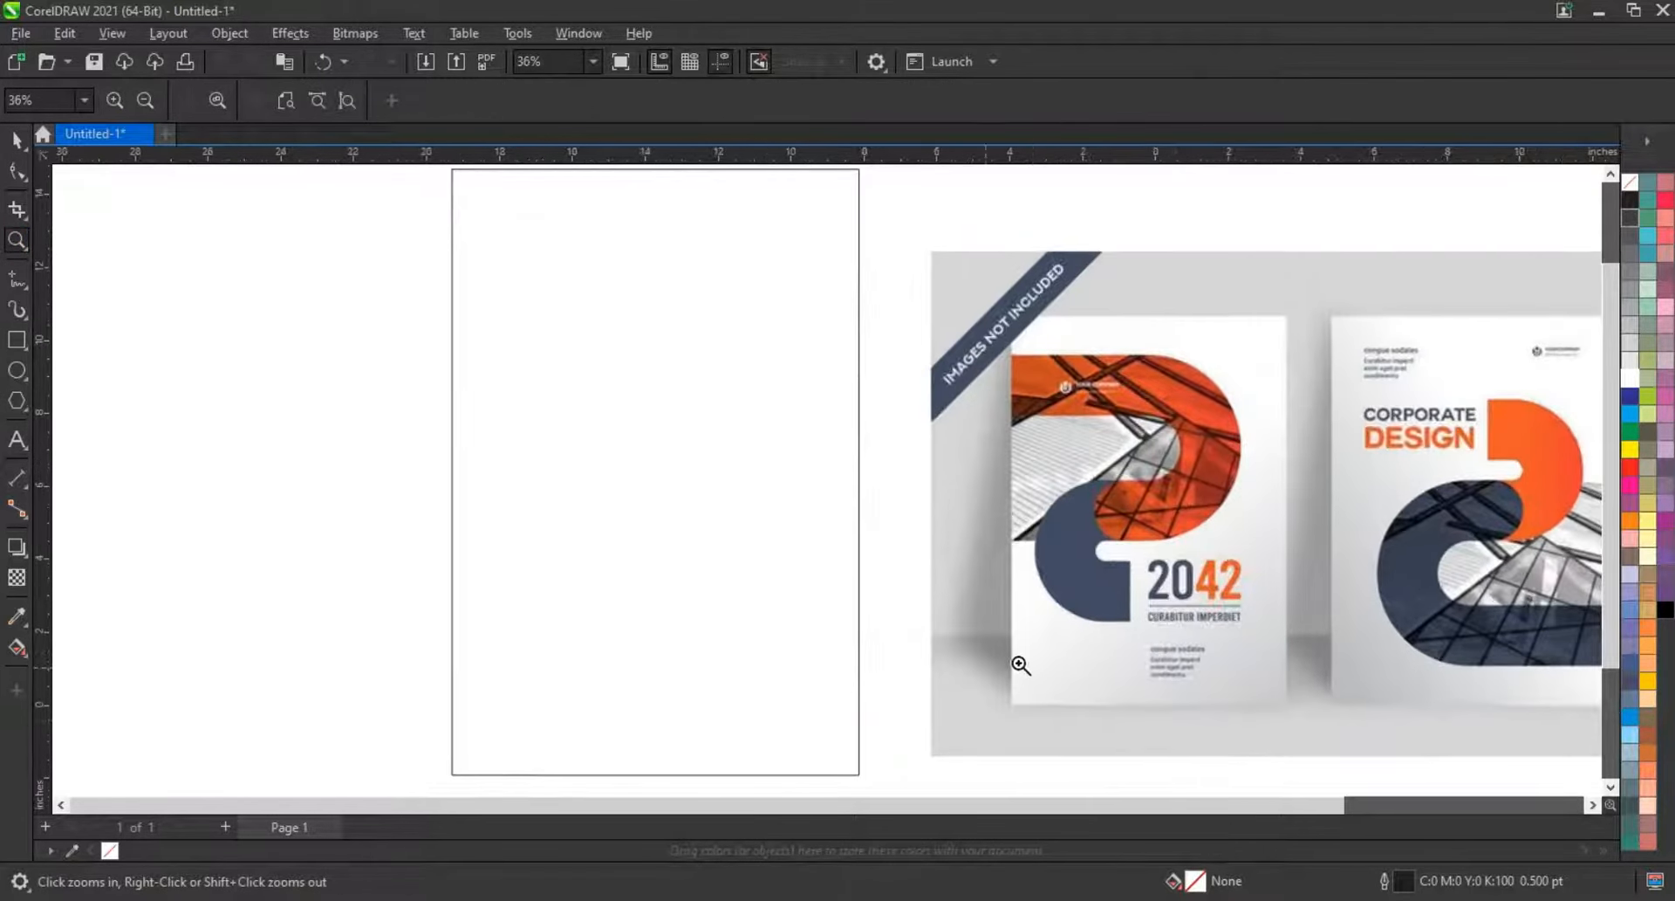
click(17, 339)
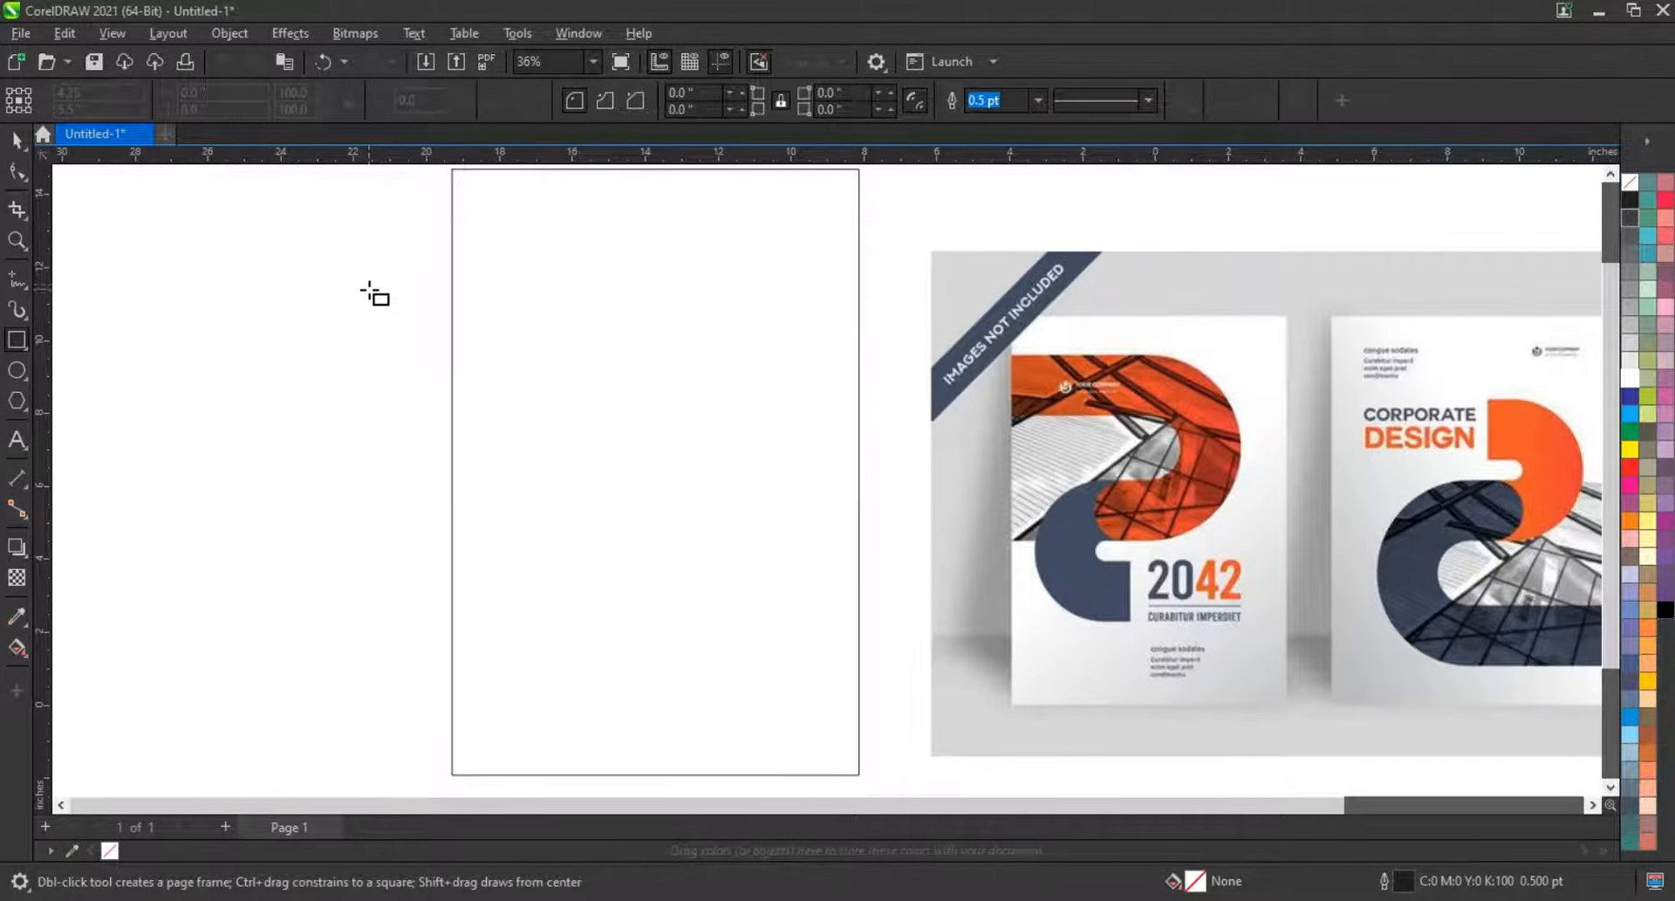
mouse_move(369, 284)
mouse_down()
mouse_move(590, 456)
mouse_move(788, 536)
mouse_move(802, 522)
mouse_up()
- Round both right corners of the rectangle fully, to a radius of 3.261 in, so that side becomes a half circle
click(18, 174)
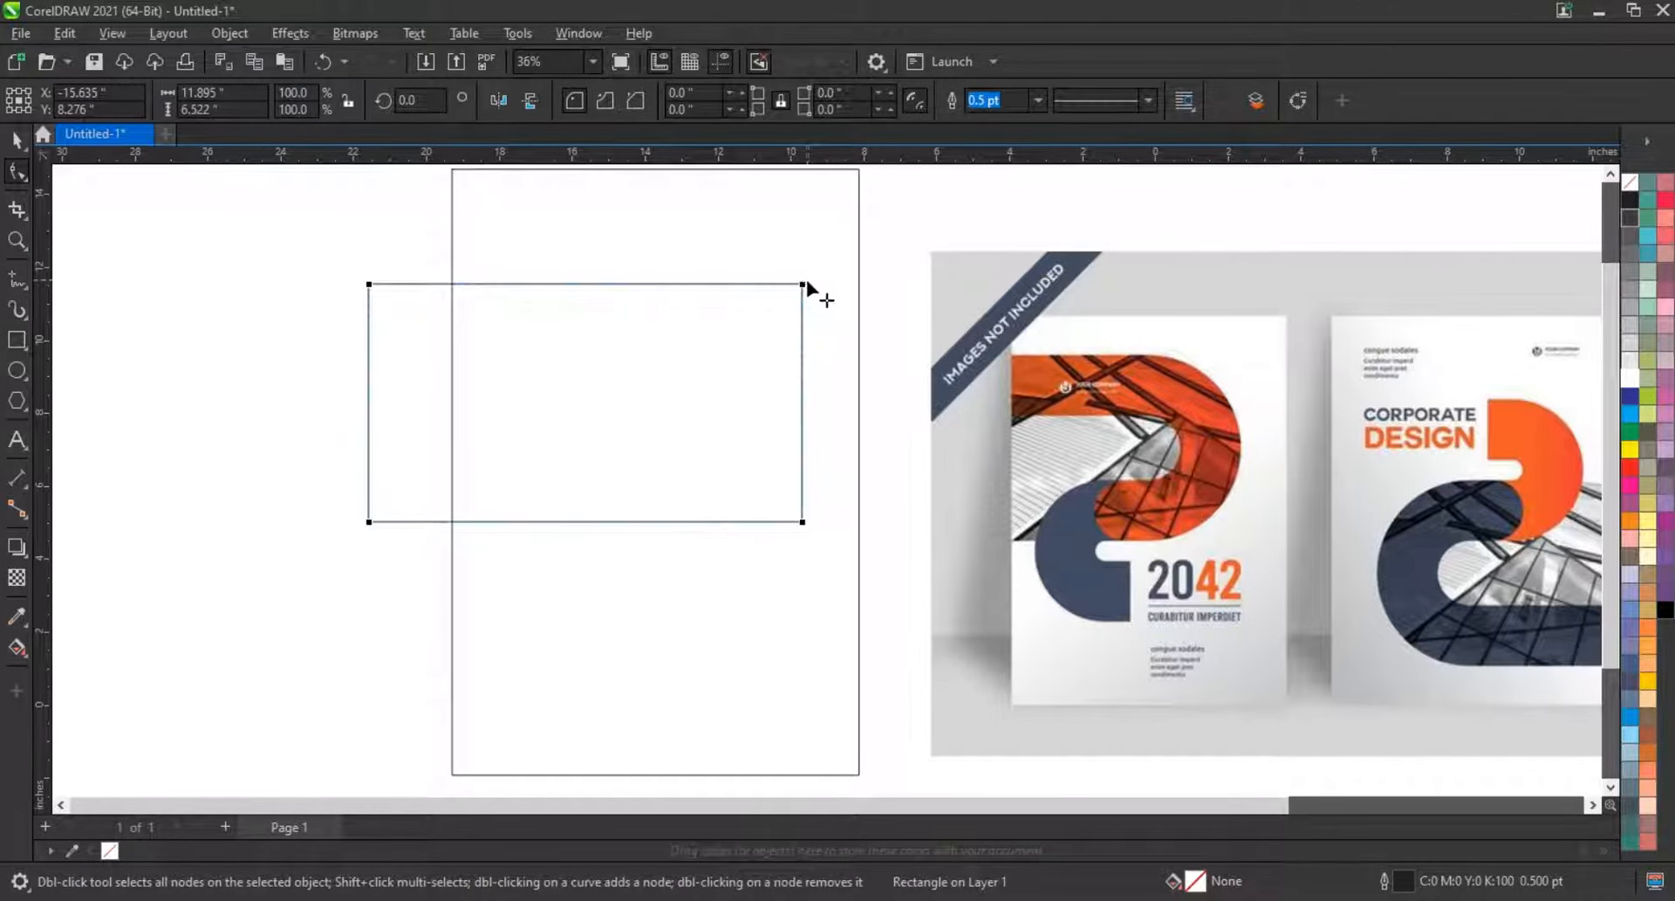
drag(802, 284, 485, 276)
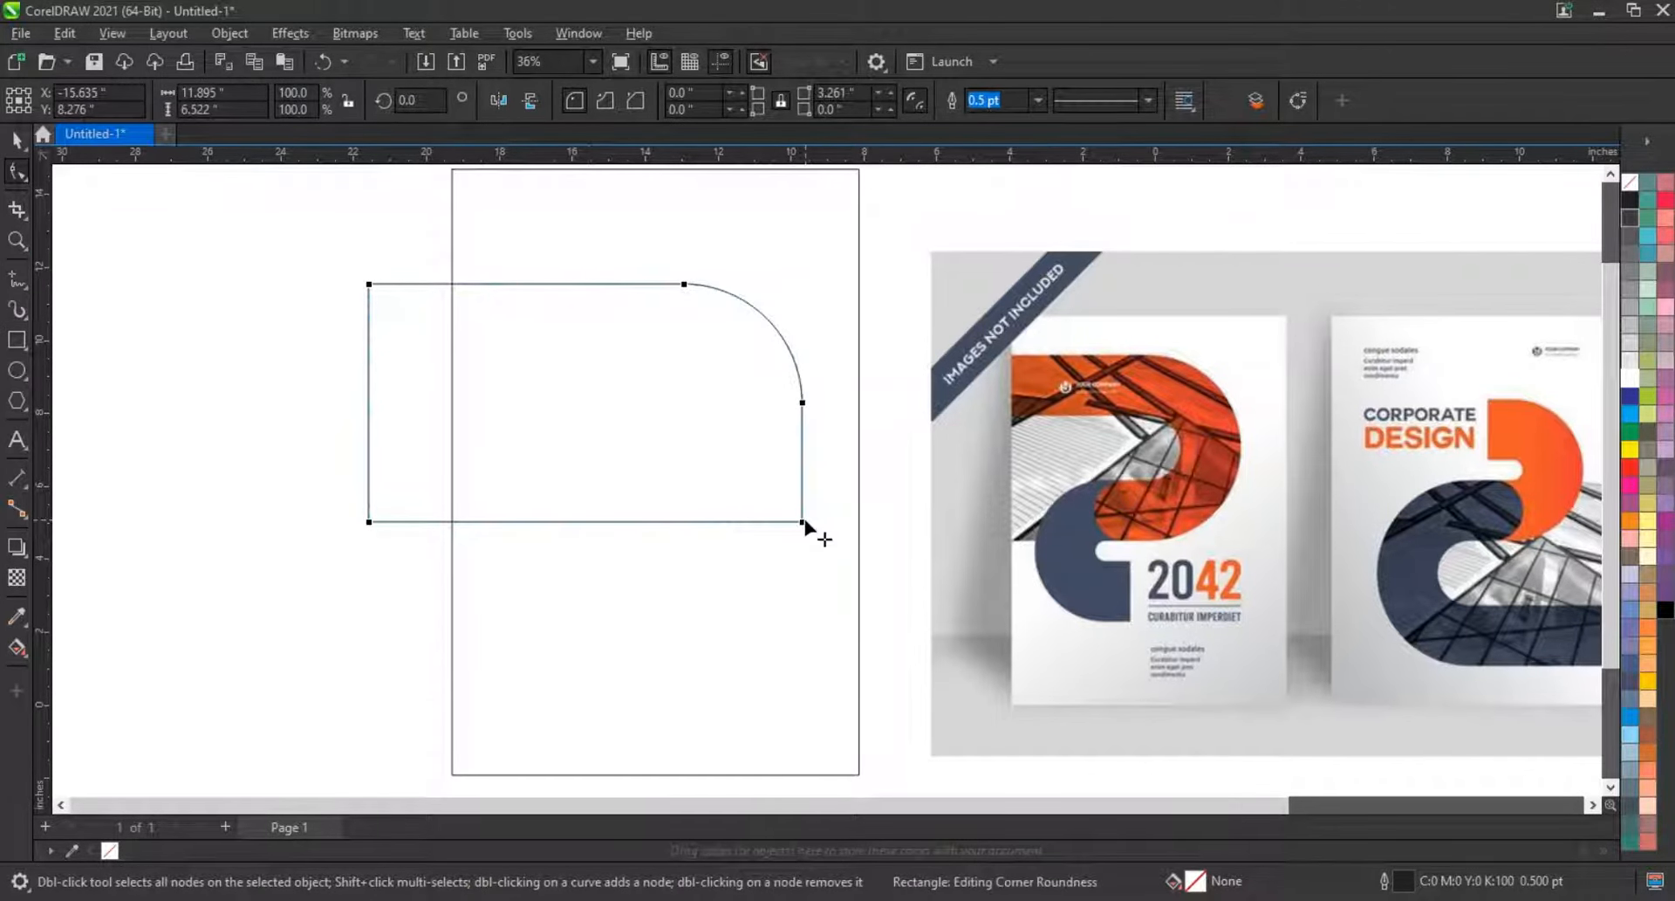
drag(498, 545, 568, 522)
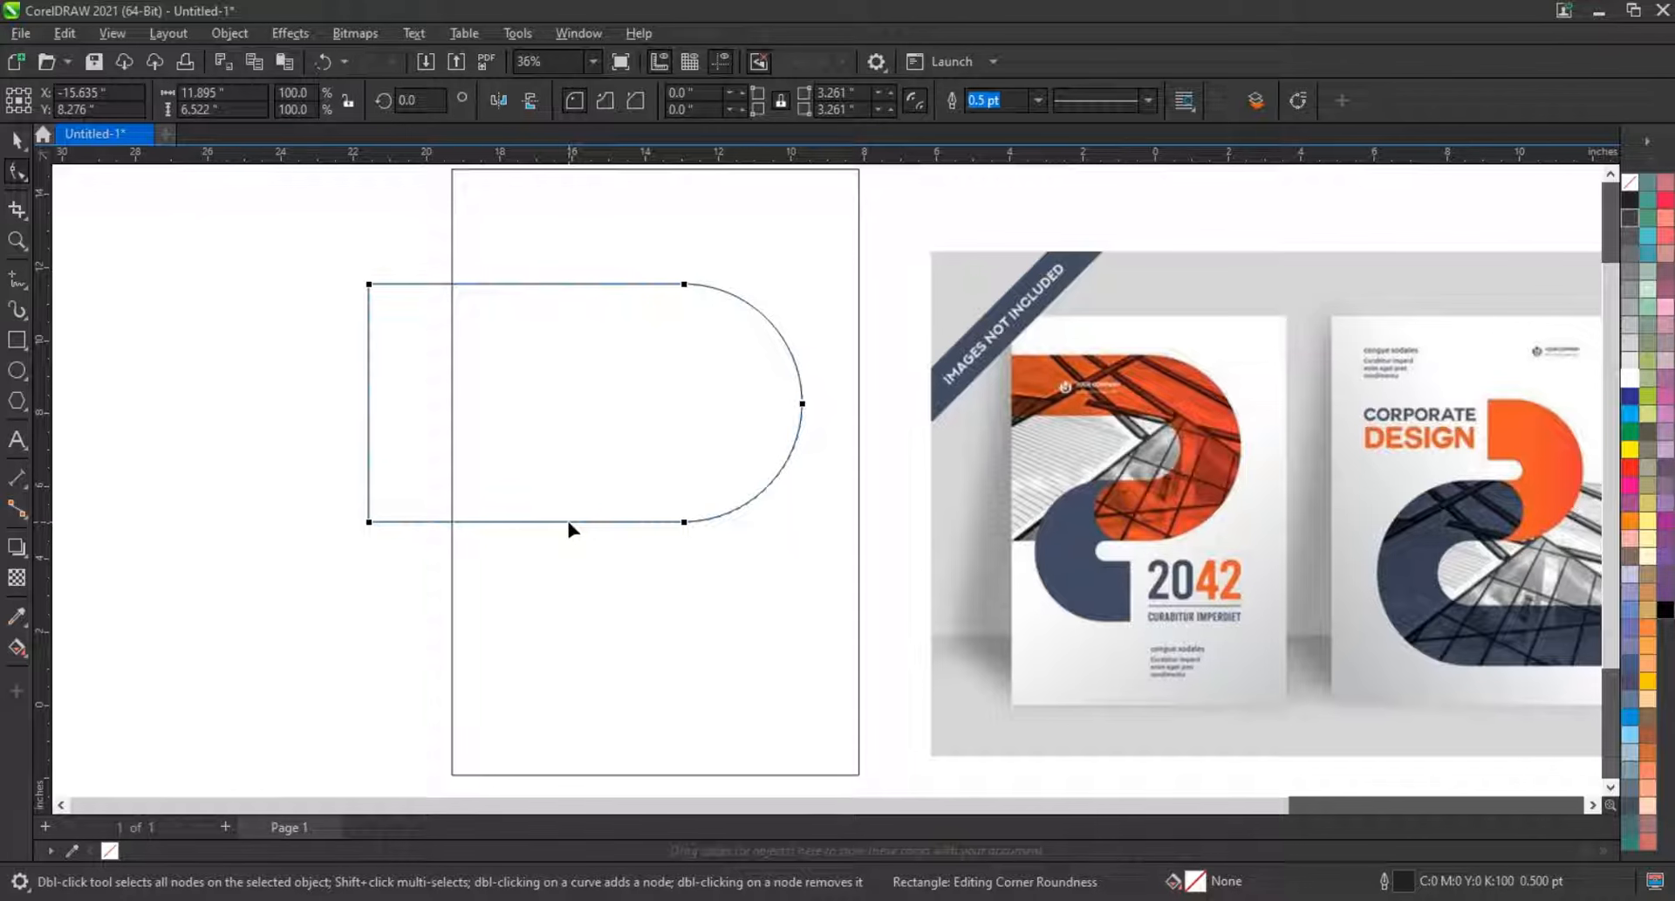
click(16, 141)
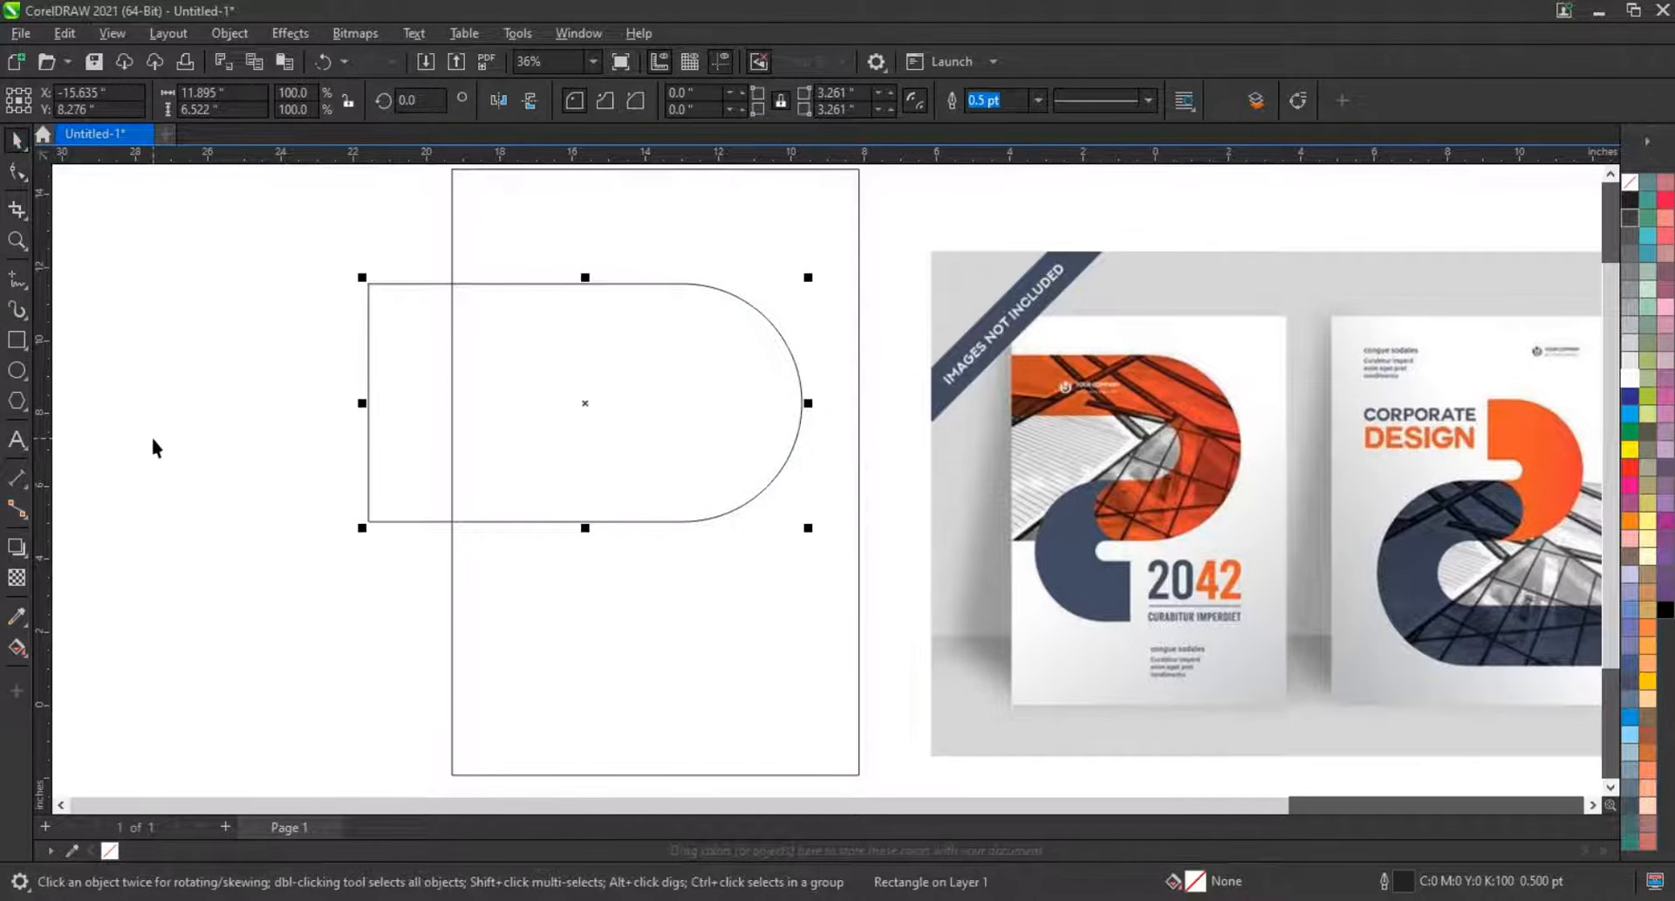
- Add an inward contour to the rounded shape with 4 steps and a 0.725 in offset
click(29, 565)
click(104, 573)
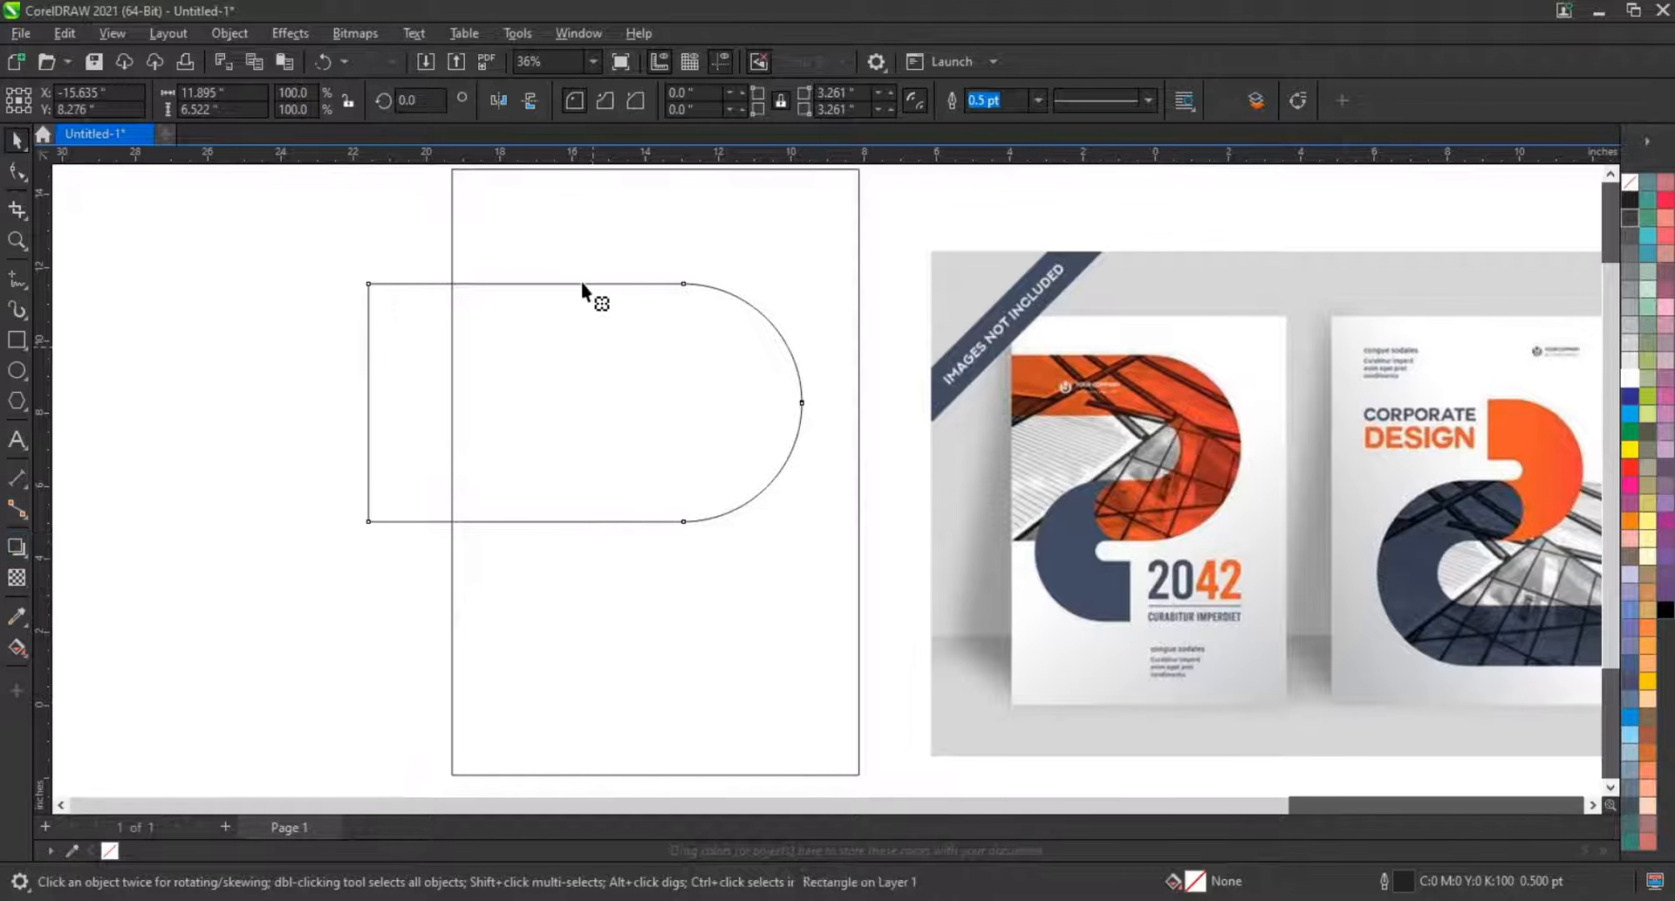
drag(581, 281, 604, 364)
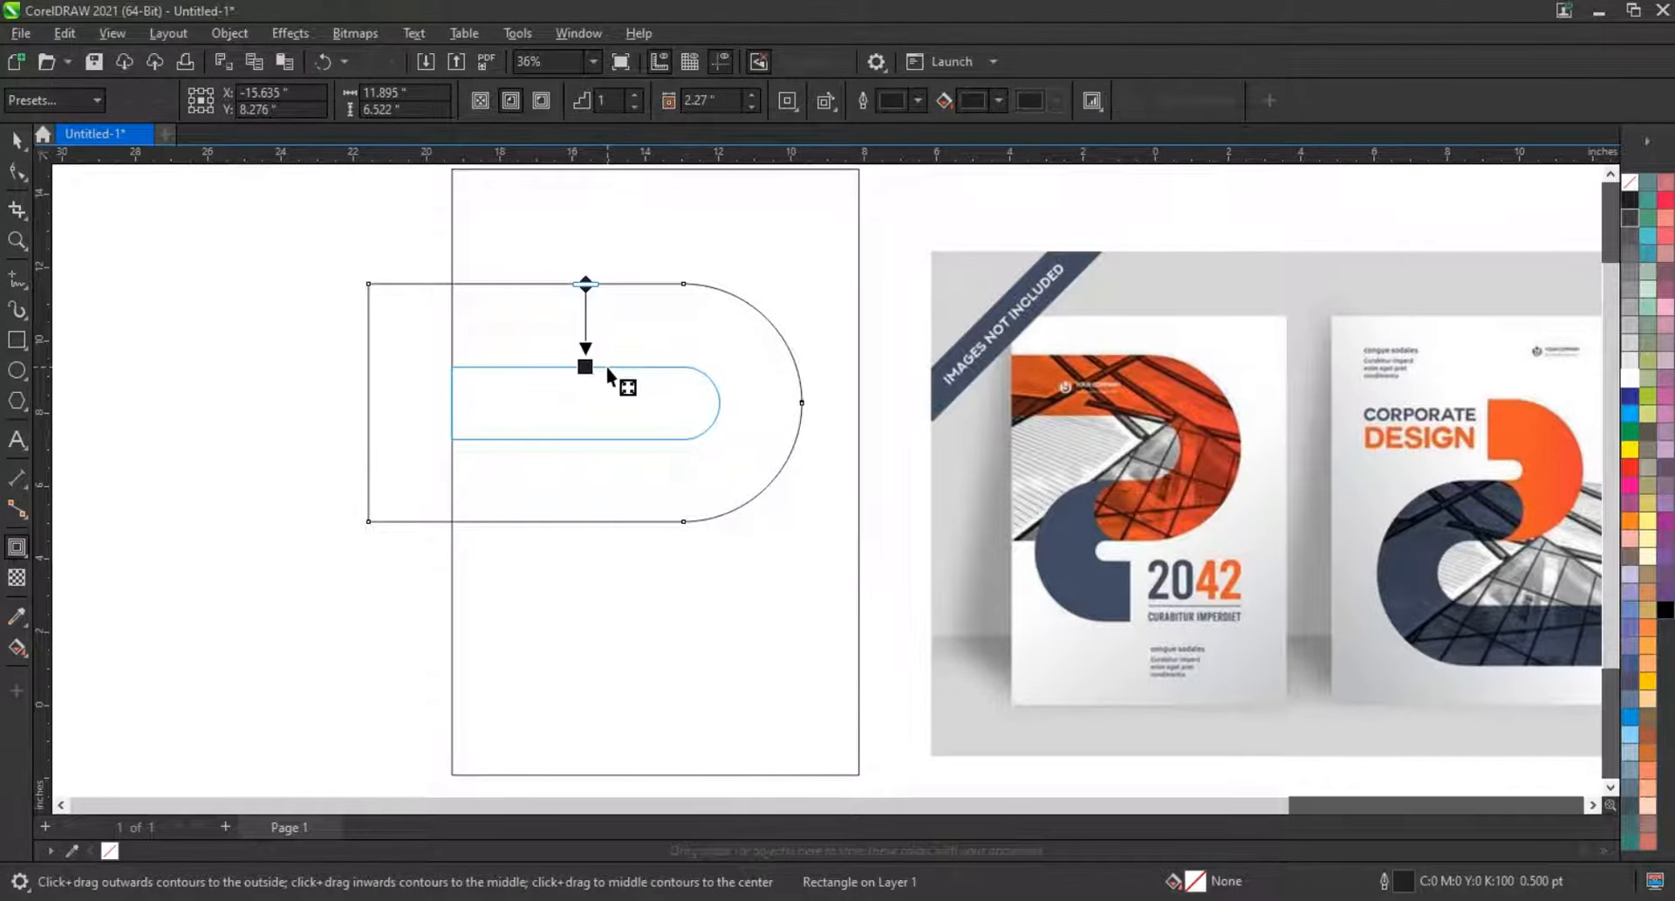
drag(609, 374, 586, 293)
mouse_move(592, 349)
mouse_down()
mouse_move(584, 329)
mouse_move(585, 389)
mouse_up()
key(space)
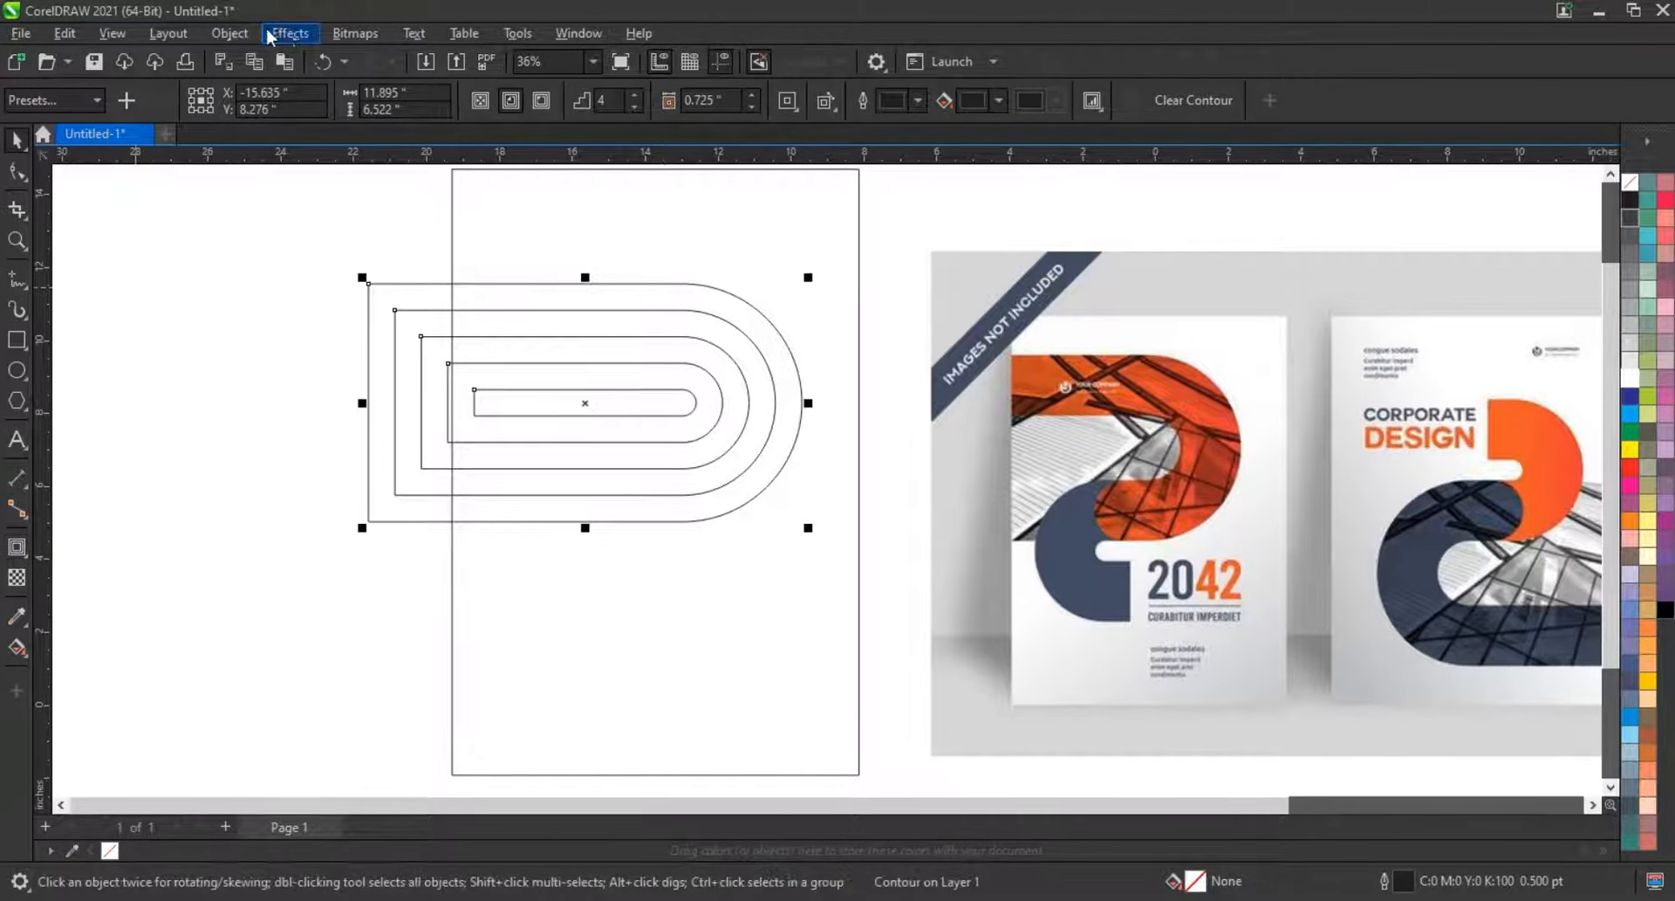
- Break the contour apart from the rounded shape and ungroup the resulting outlines
click(229, 33)
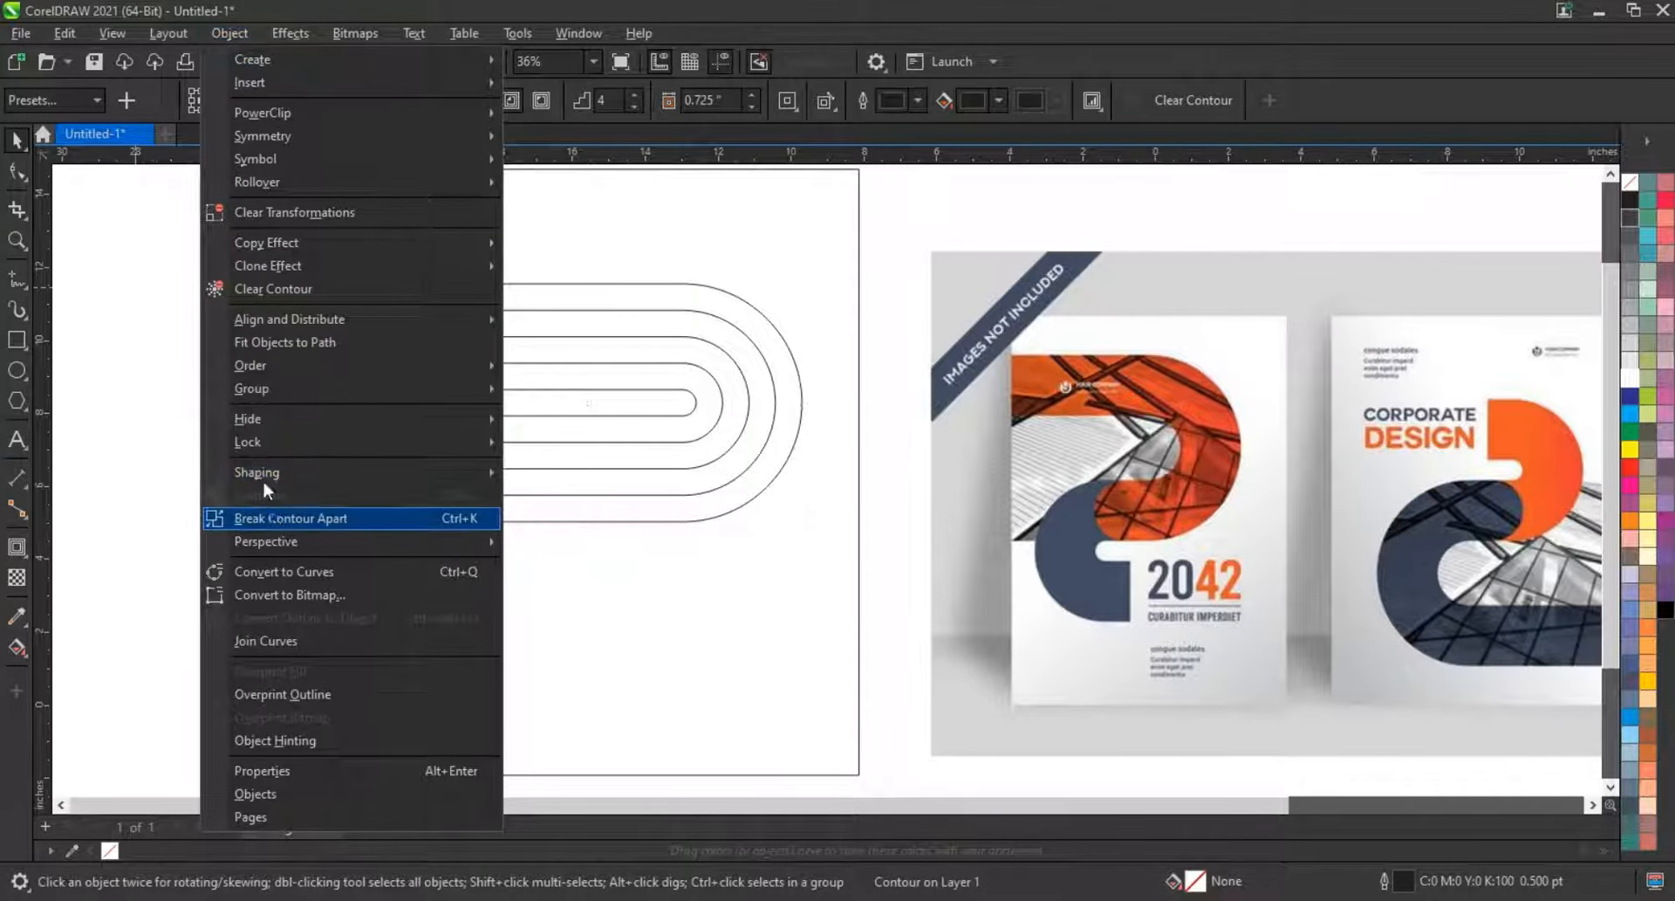
click(272, 517)
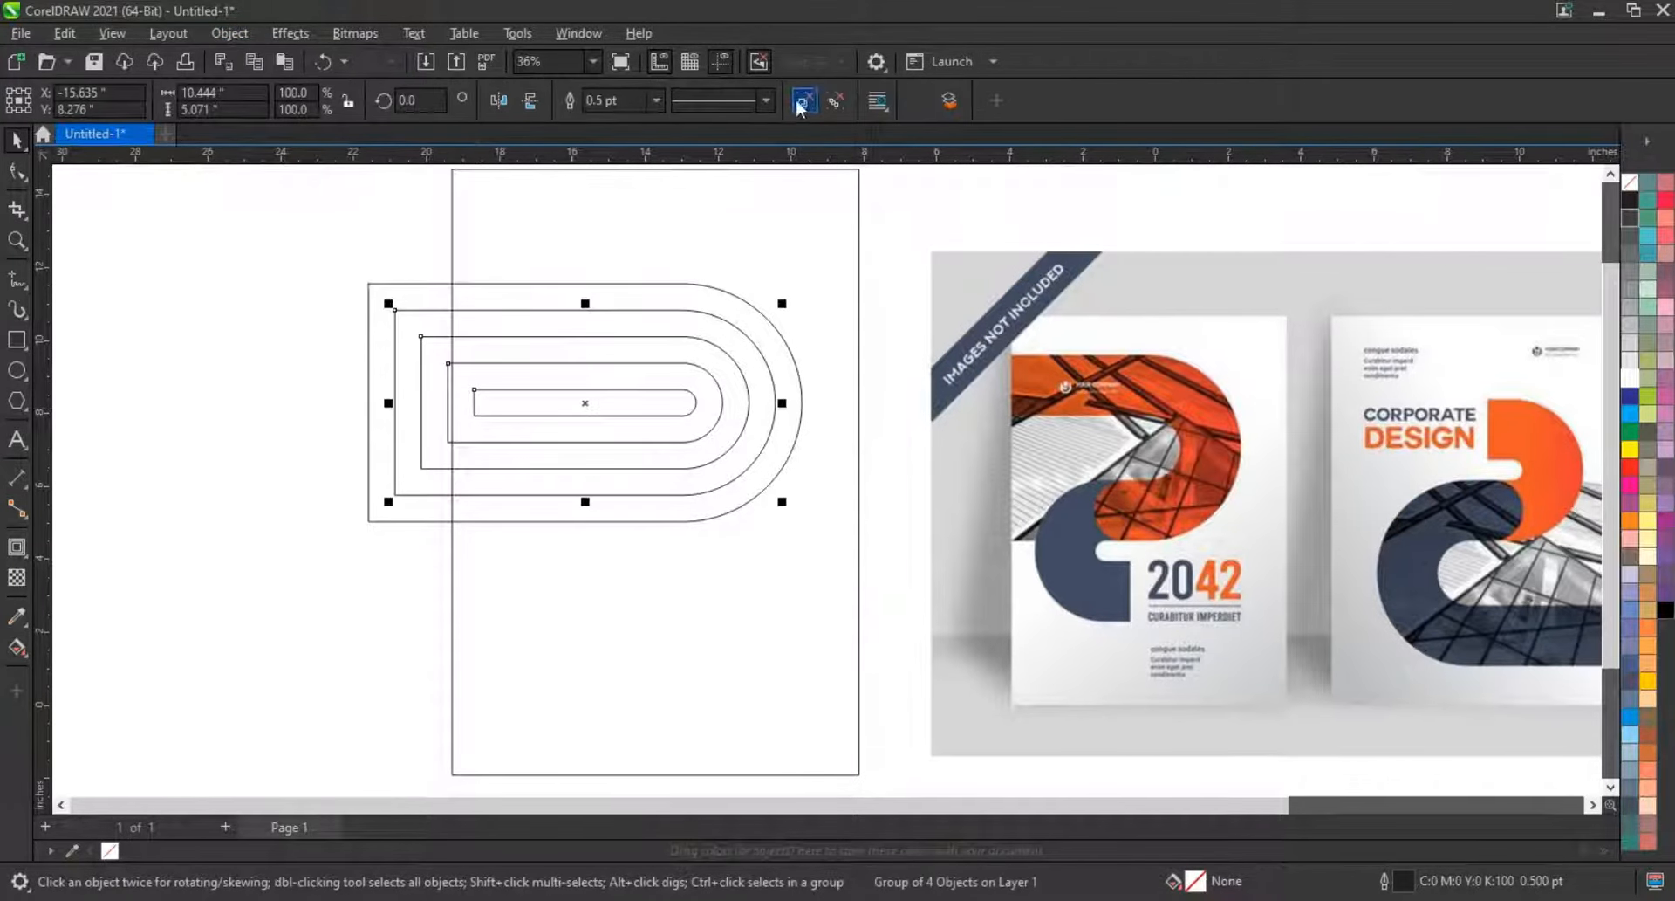
click(801, 103)
click(273, 385)
- Stretch the straight end of the innermost outline left, beyond the outermost outline
click(472, 406)
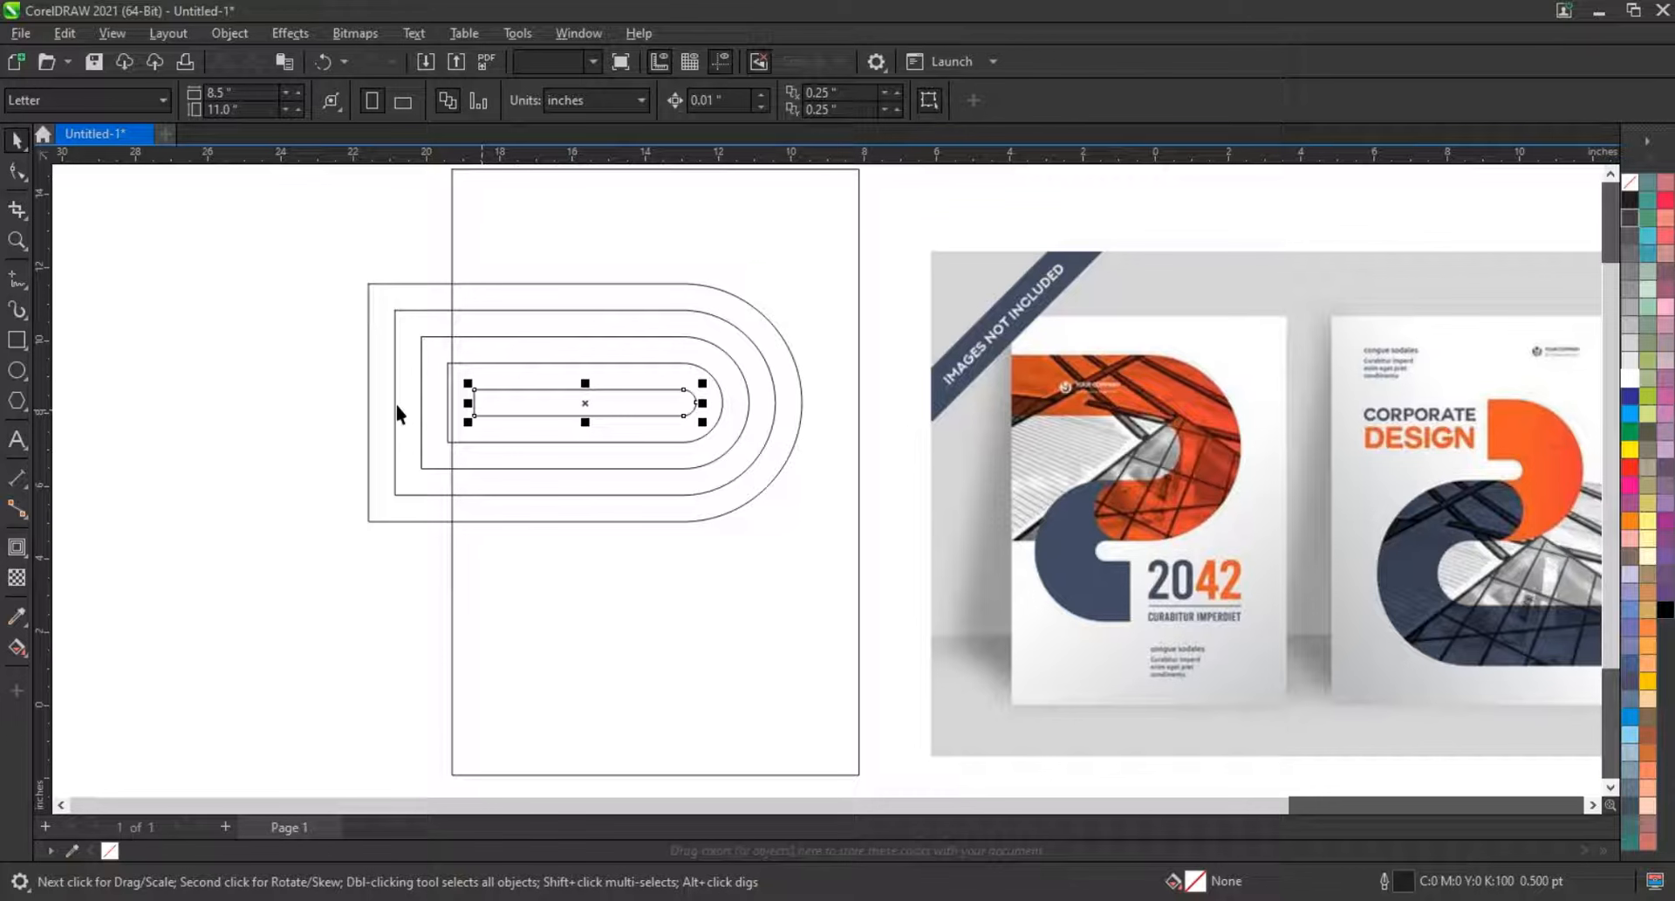
click(16, 172)
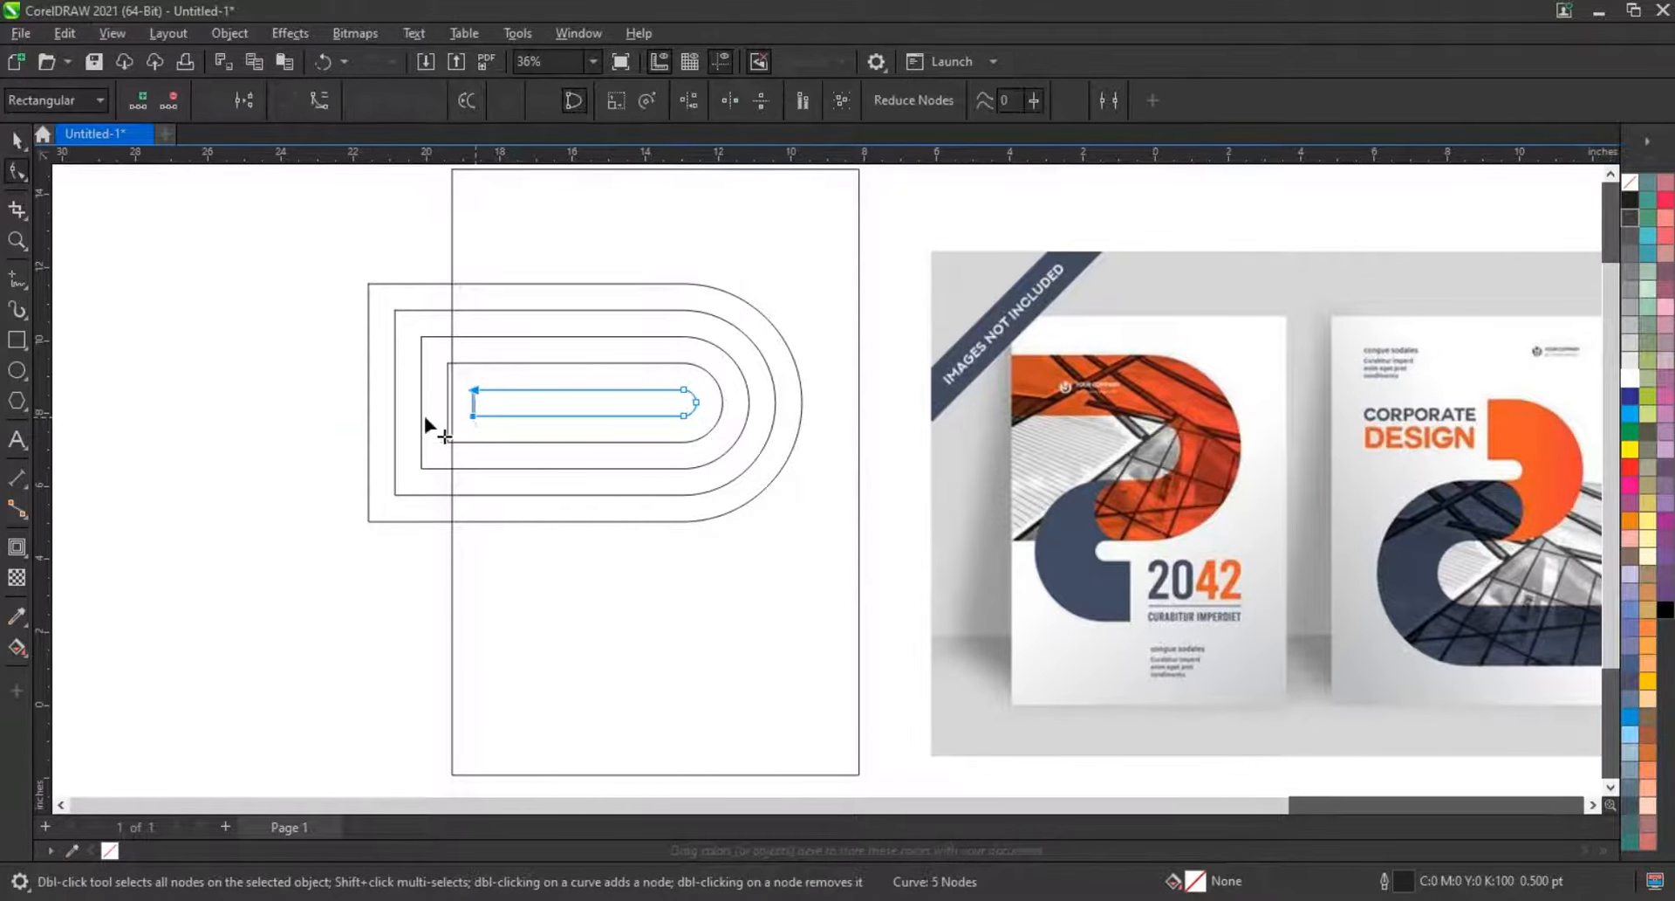
drag(425, 419, 279, 419)
click(17, 139)
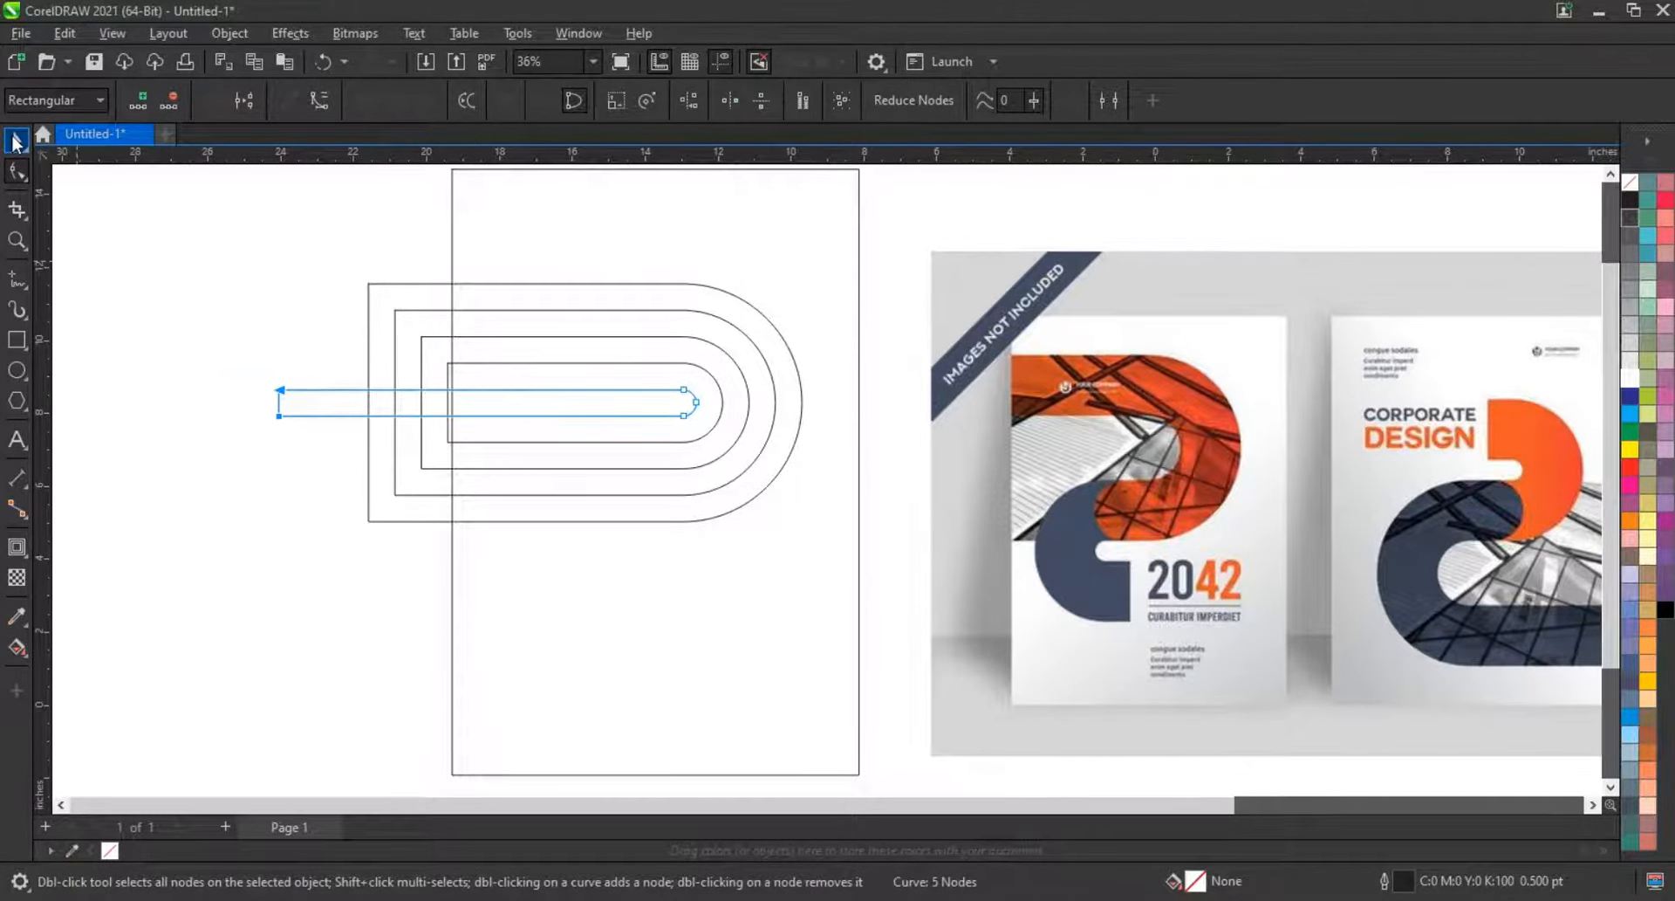
click(220, 409)
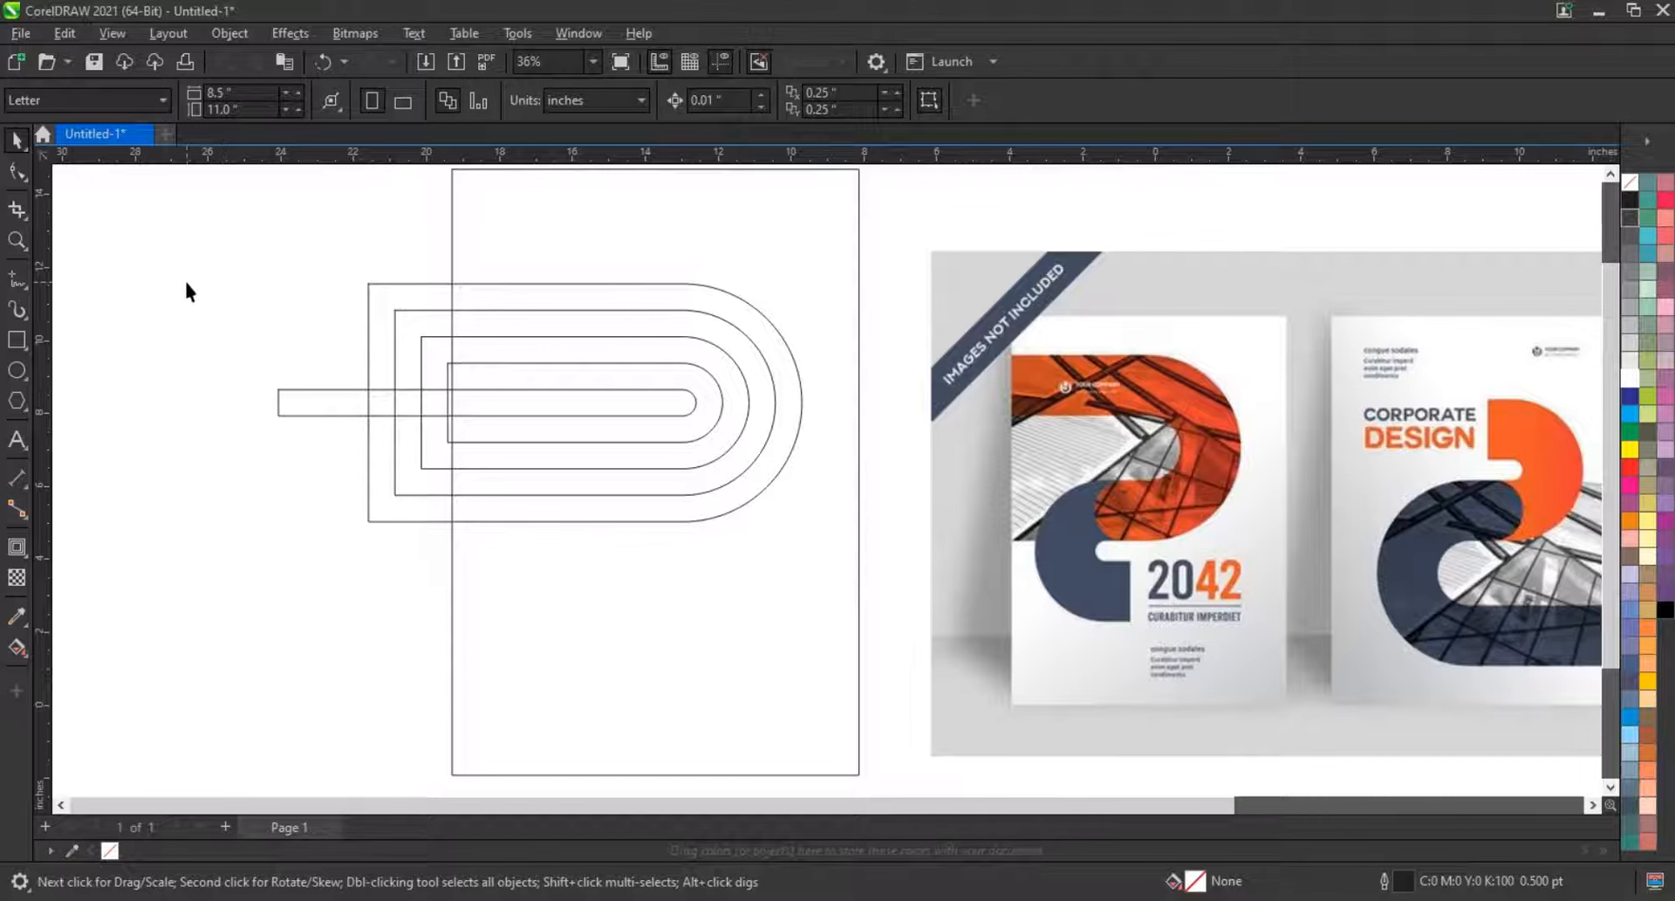
- Place a copy of the three innermost outlines to the lower right, turned 180 degrees, so its bands line up with the original's lower bands
drag(512, 487, 763, 506)
drag(255, 331, 758, 481)
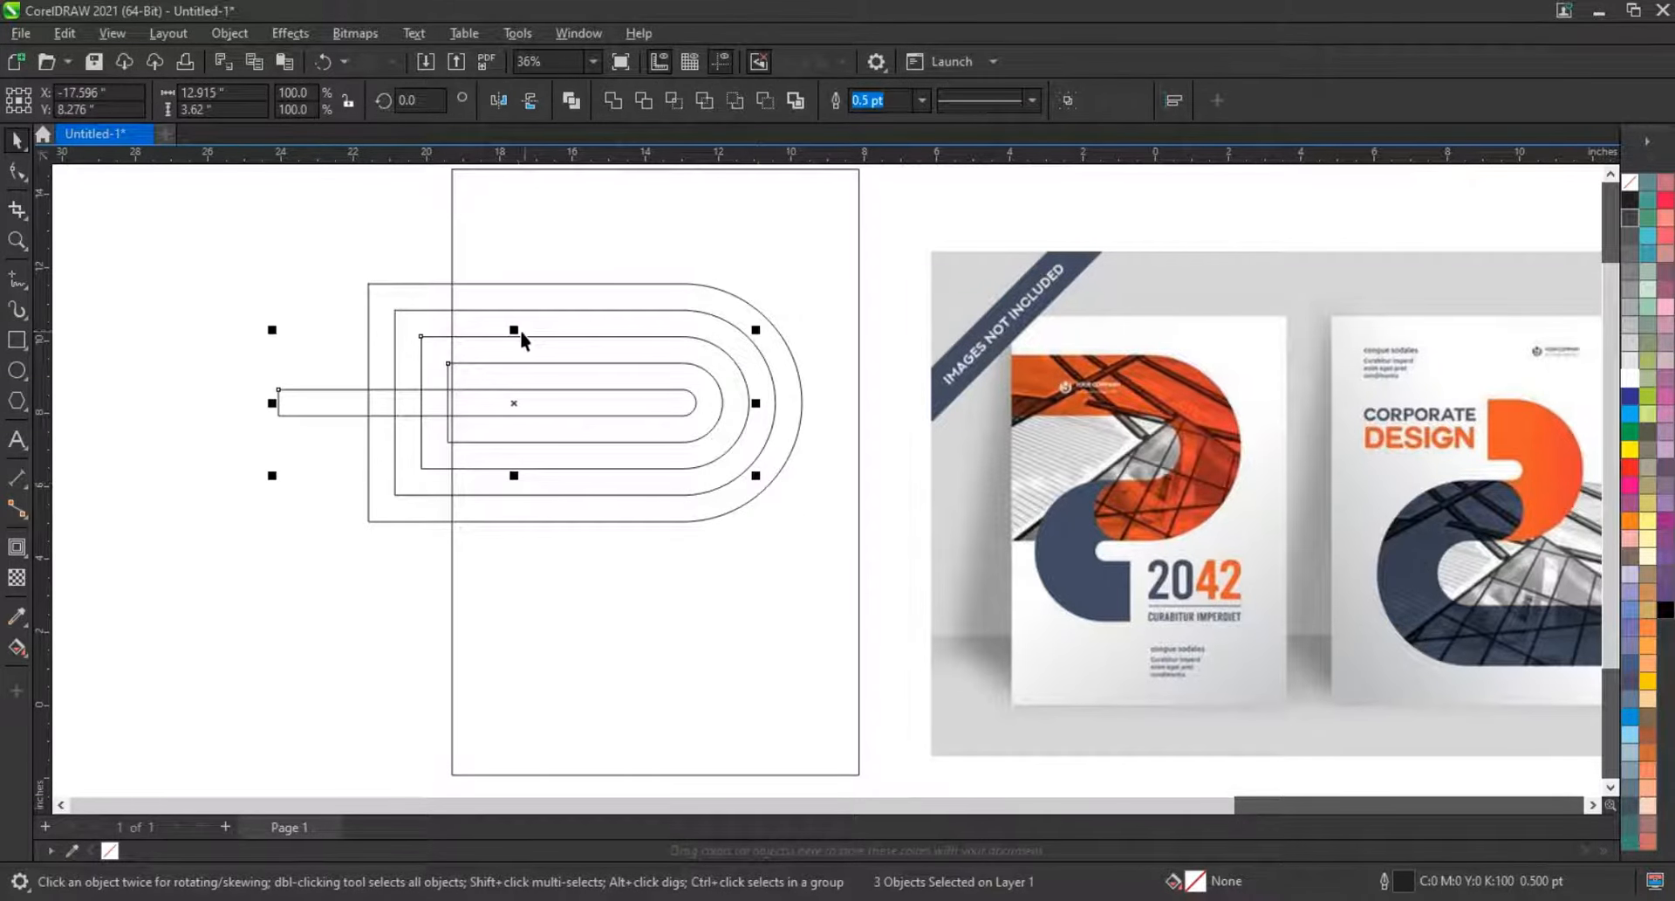
drag(522, 335, 808, 548)
right_click(504, 512)
click(504, 105)
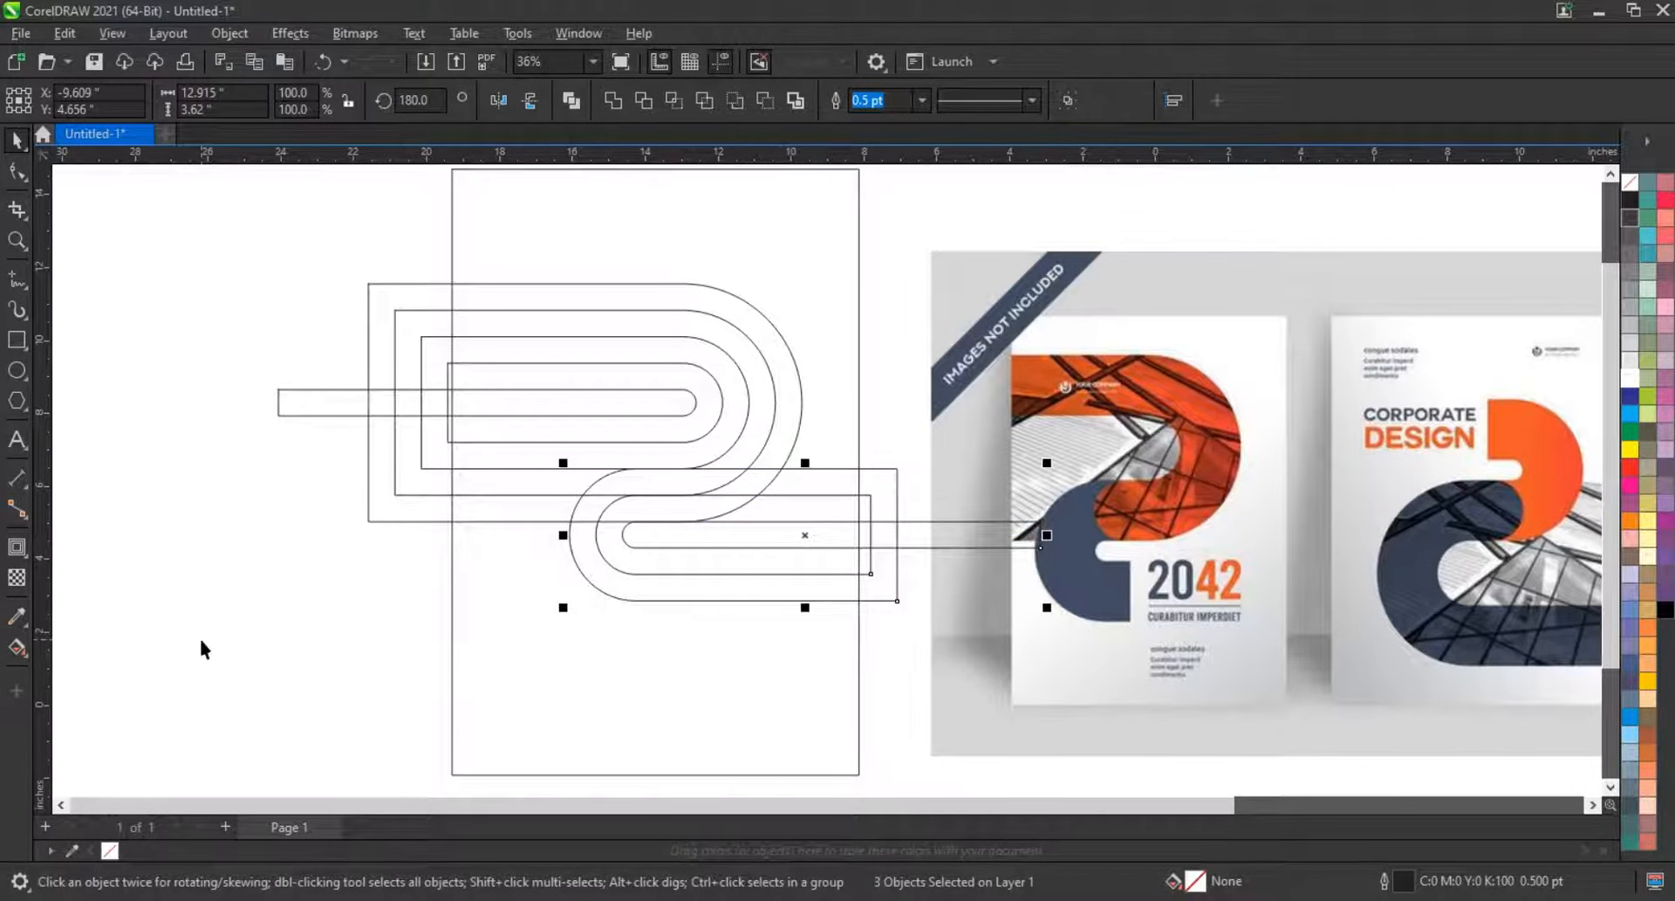
click(200, 569)
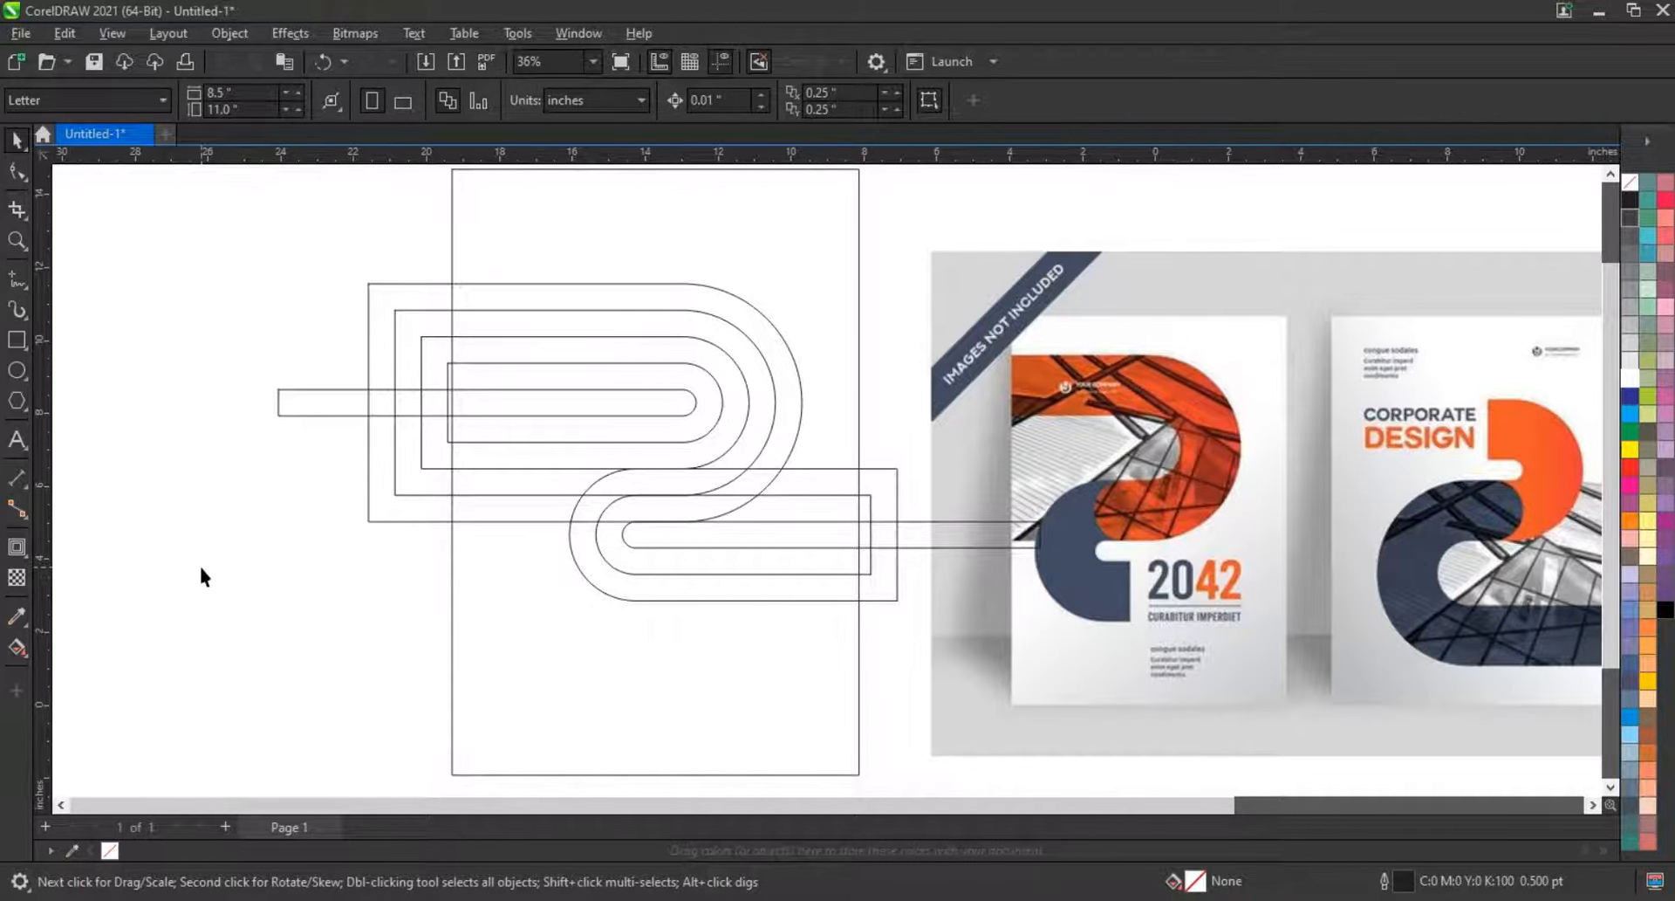
- Draw a vertical line about 2.3 in long crossing the lower bands of the copied outlines
click(16, 279)
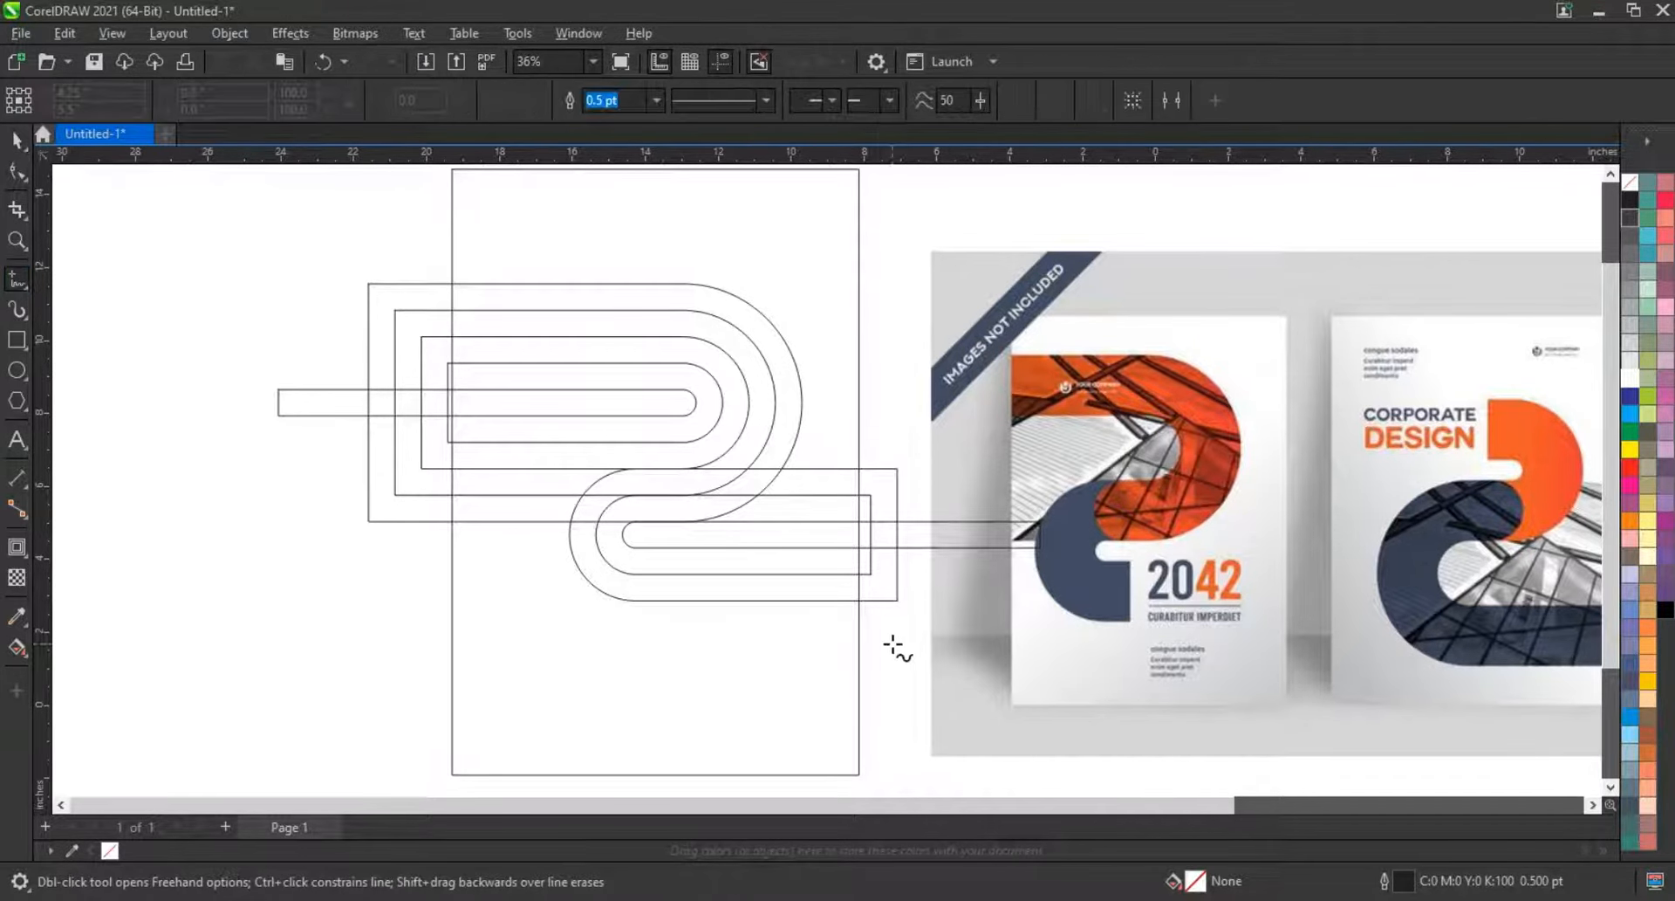
click(725, 621)
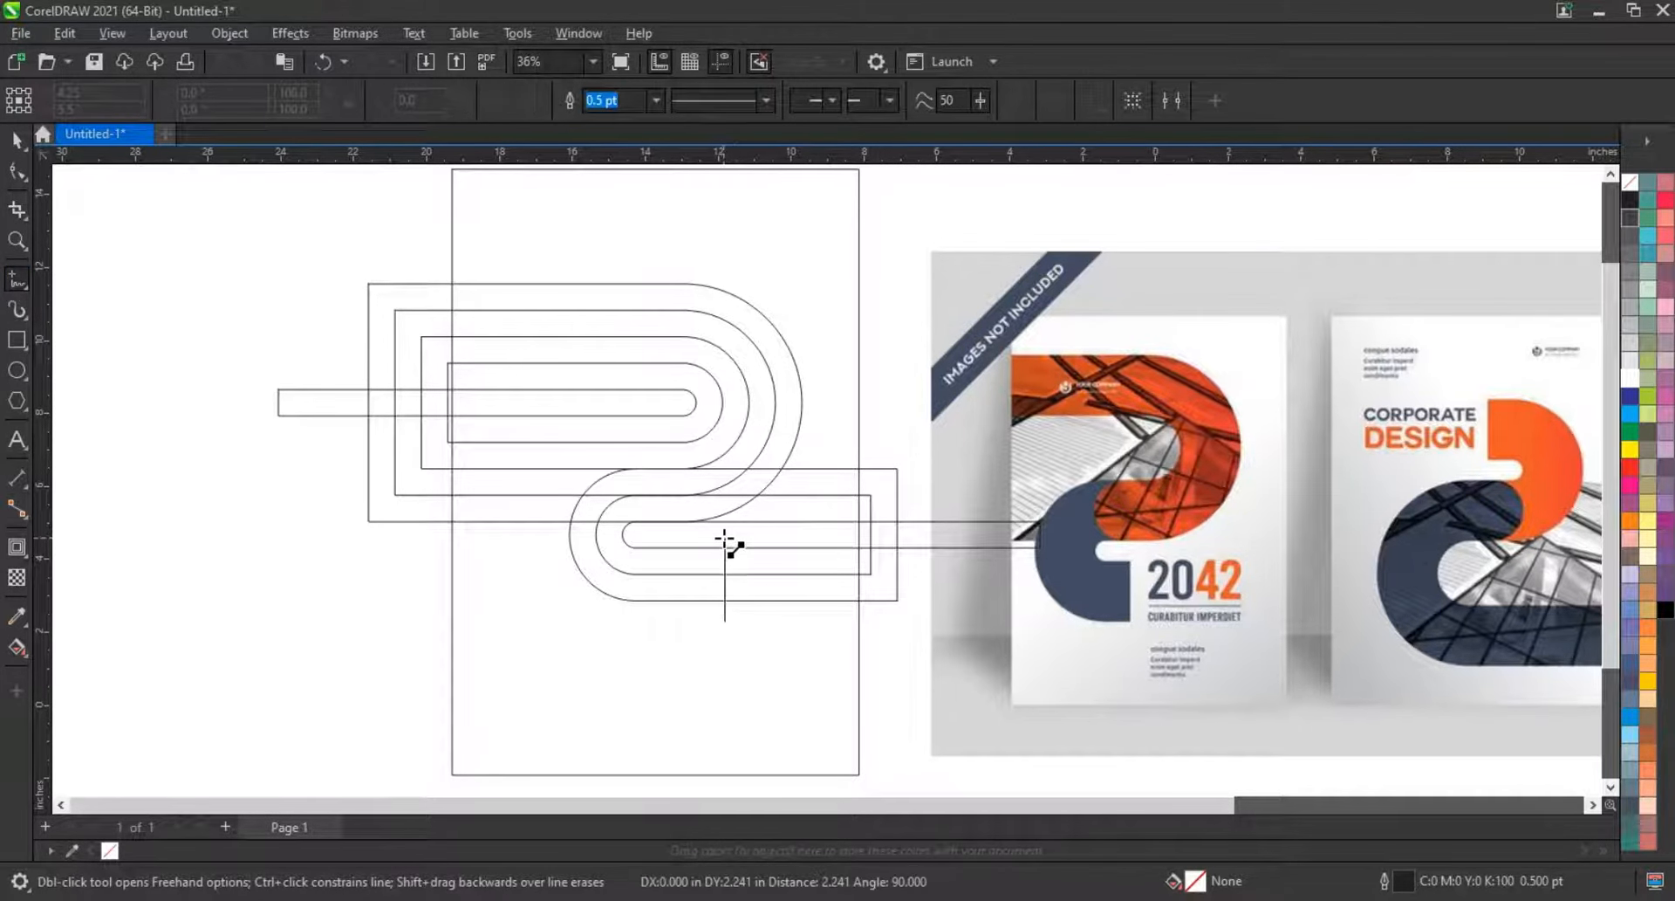
click(726, 541)
key(space)
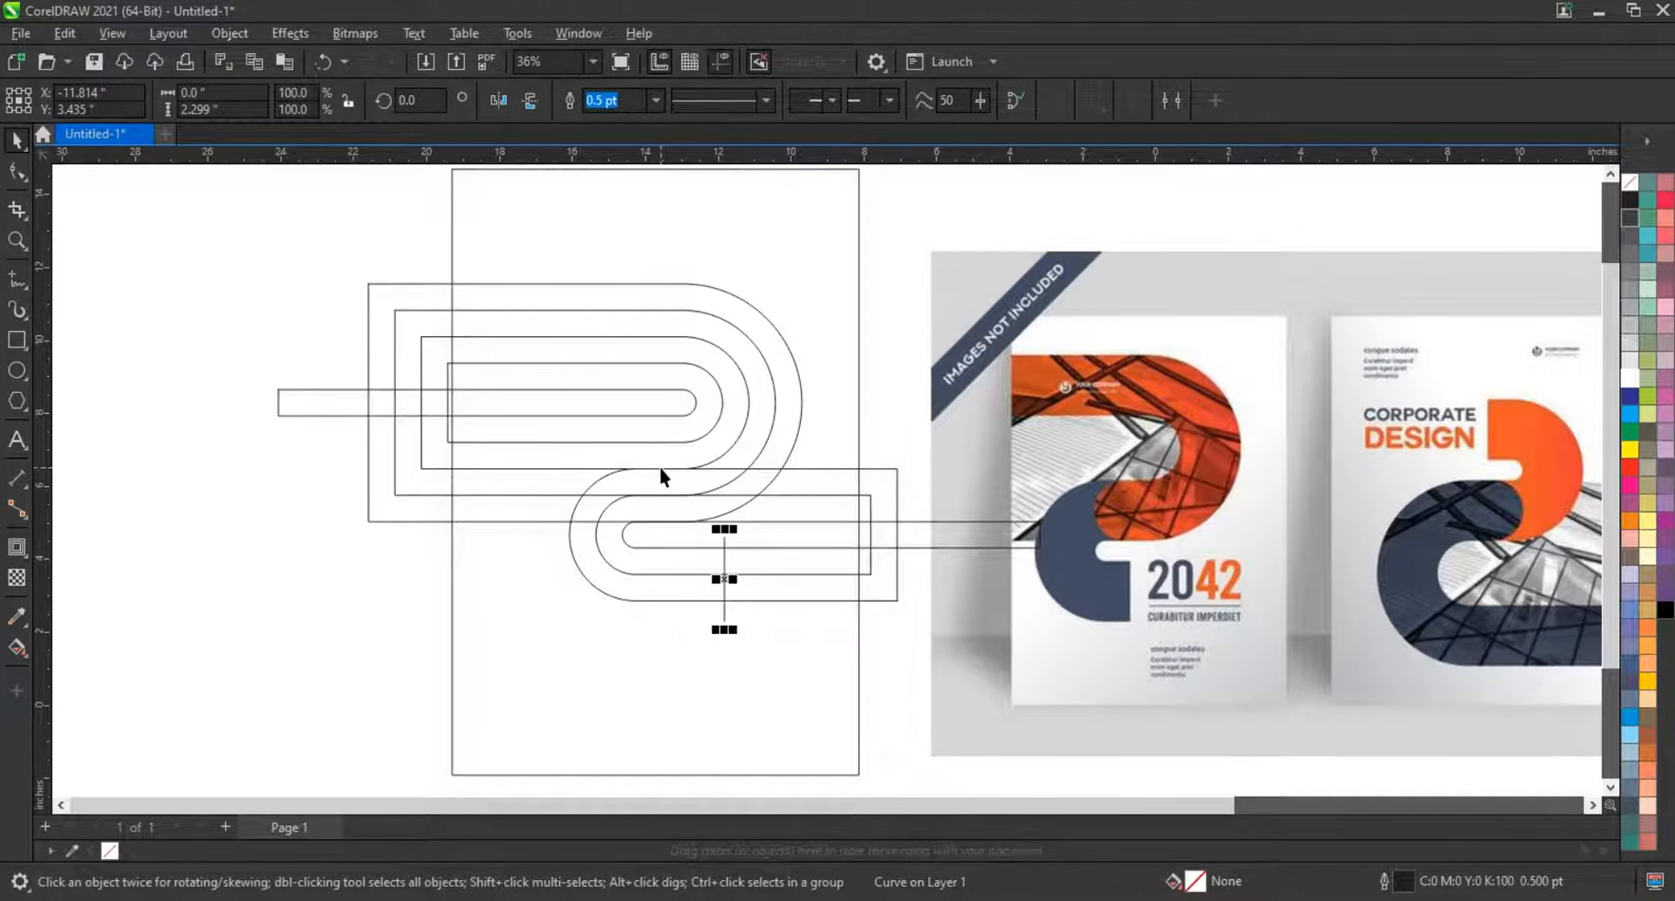
- Nudge the vertical line left in small increments, closer to the rounded end of the lower outlines
key(Left)
key(Left)
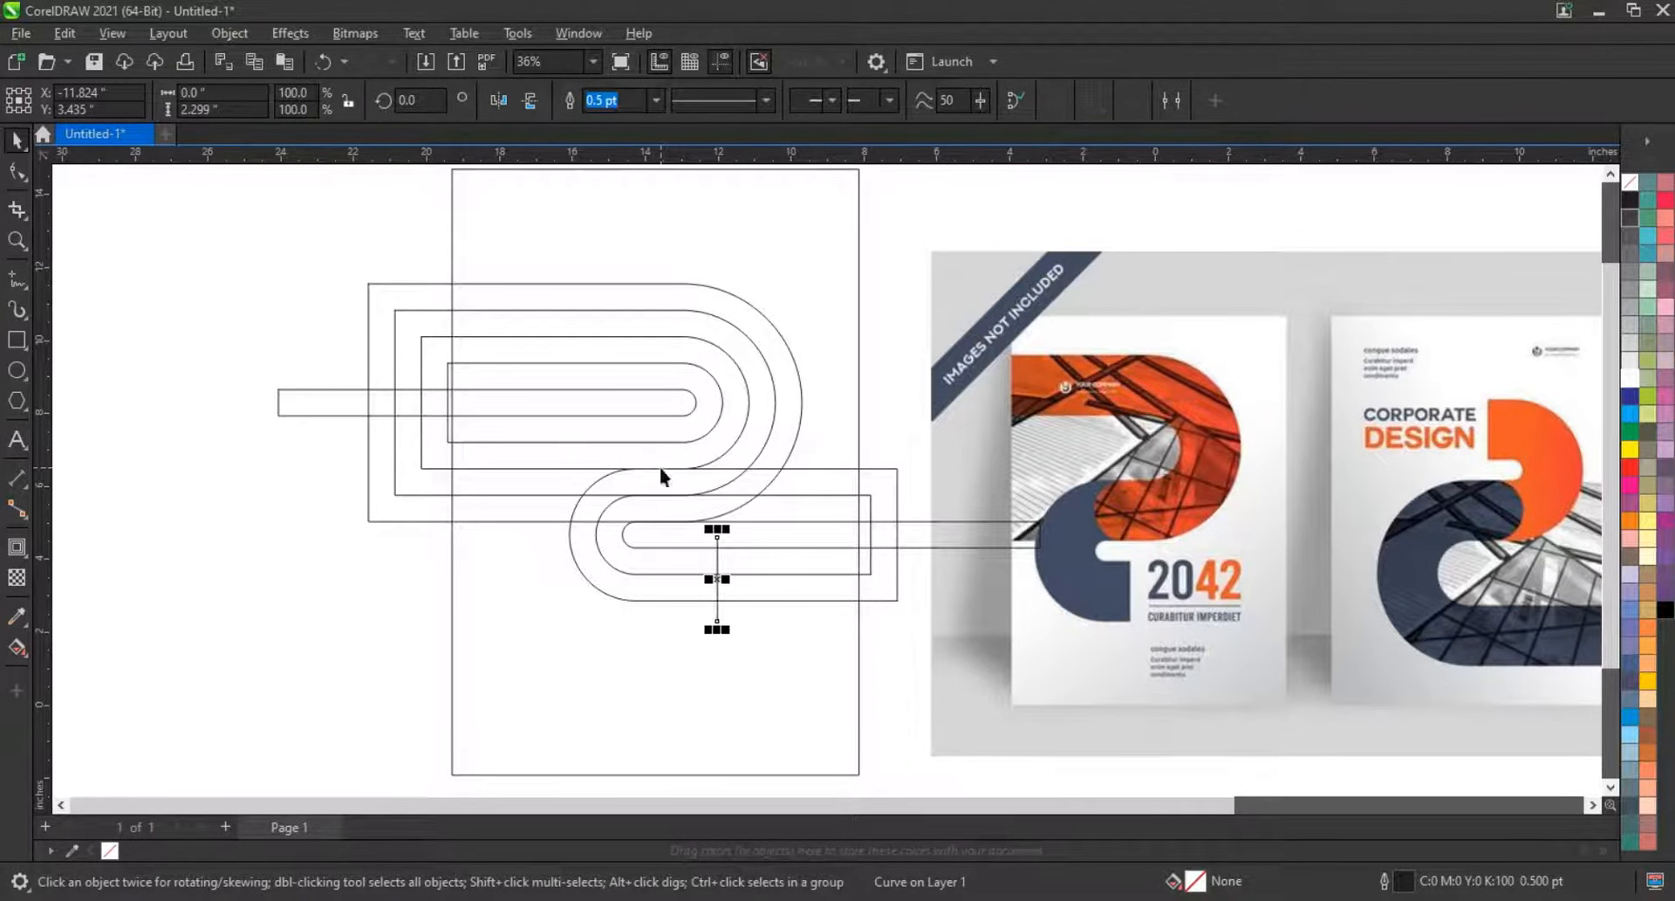
key(Left)
key(Left)
key(Left)
key(Left)
key(Left)
key(Left)
click(232, 513)
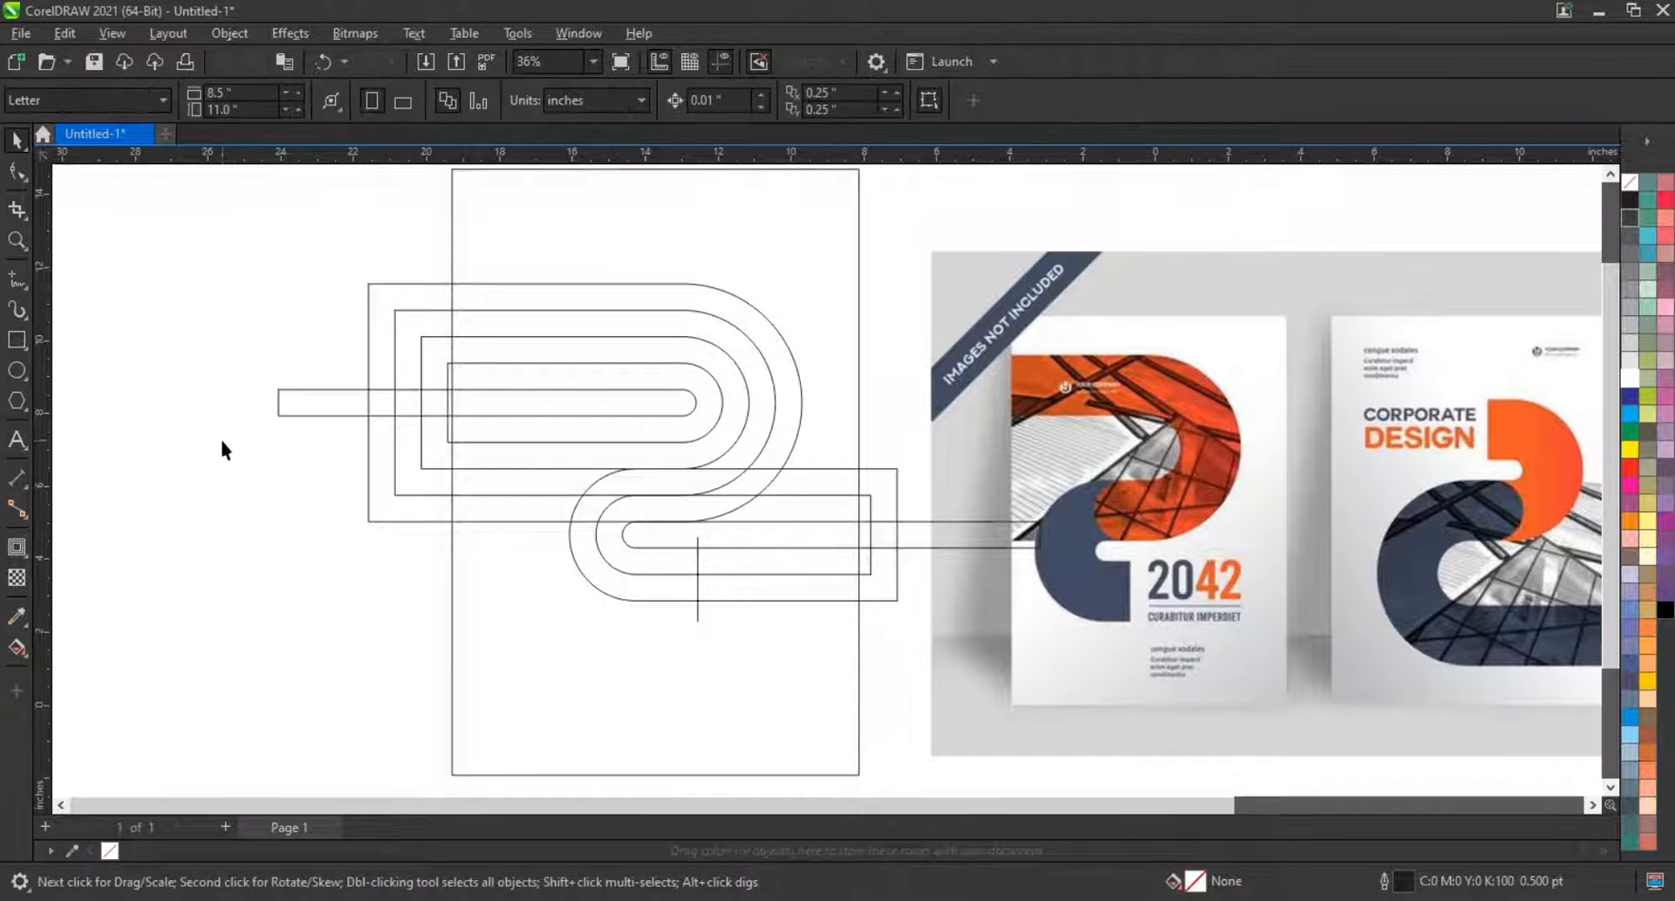
- Draw a circle about 1.58 in across where the upper and lower outlines overlap
click(18, 370)
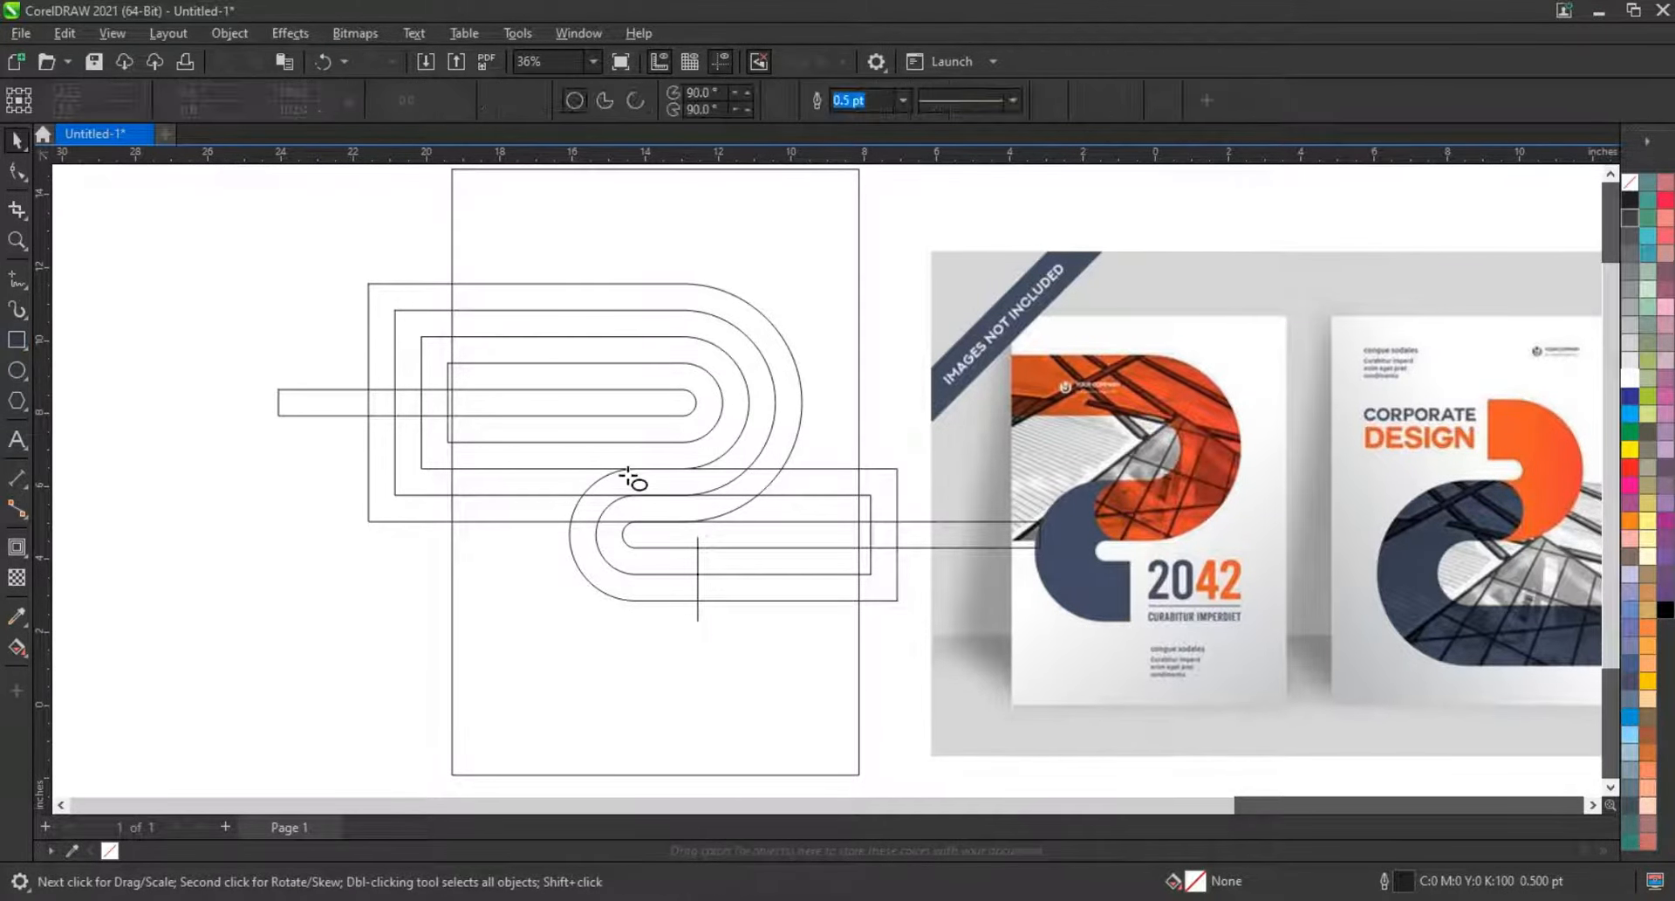
drag(617, 463, 690, 529)
key(shift+F2)
key(F3)
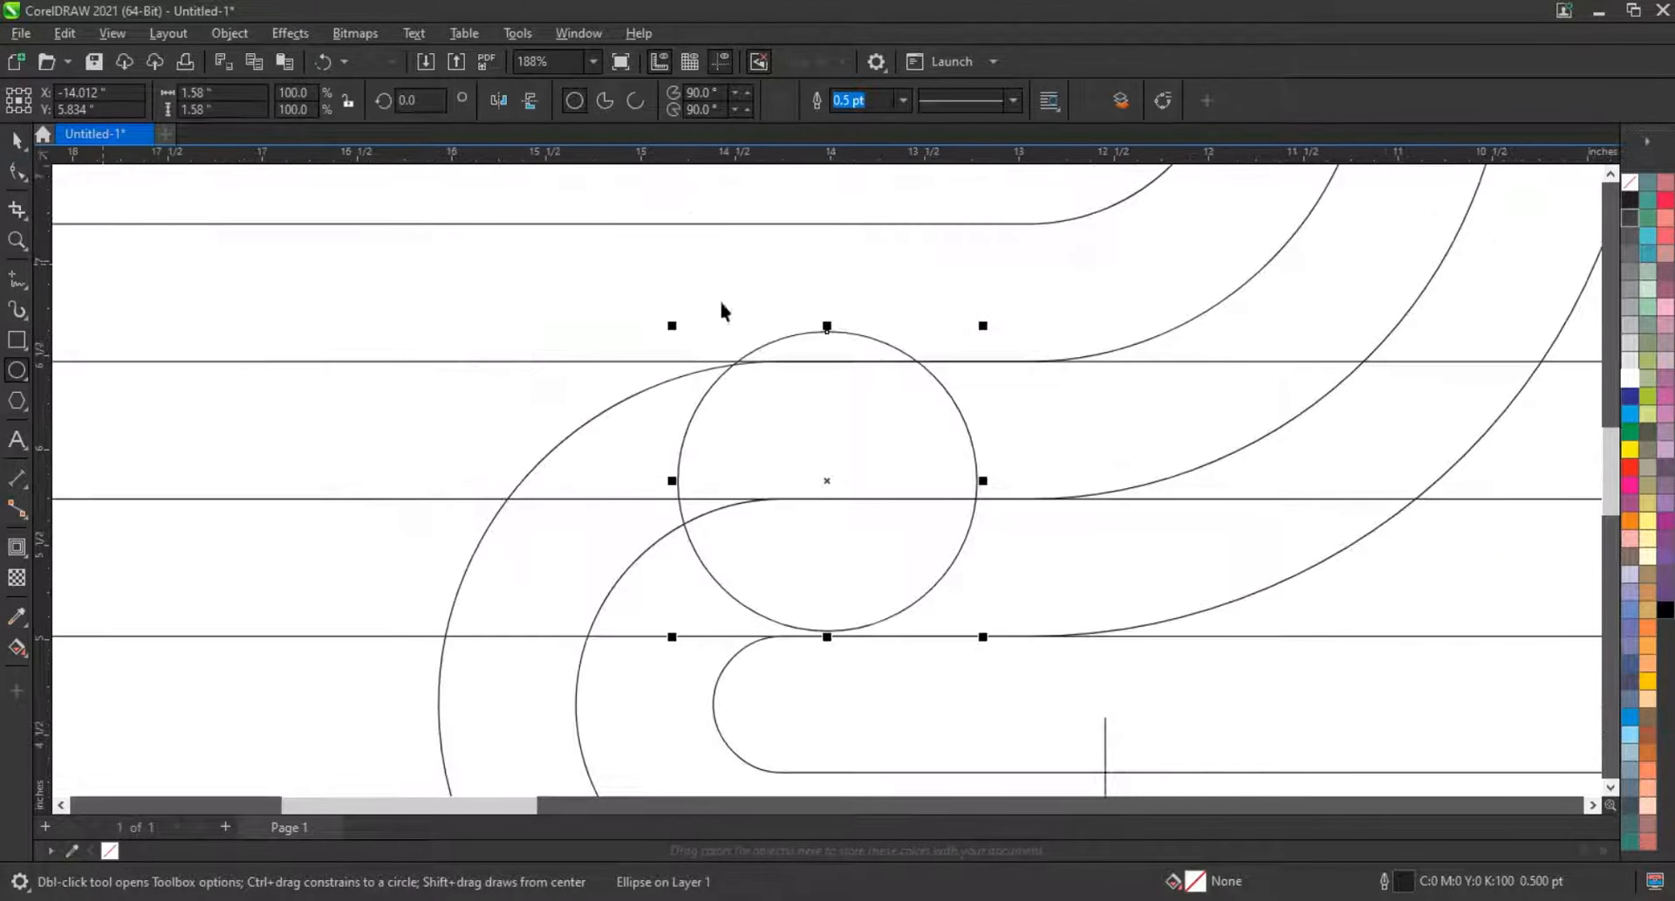
- Scale the circle to about 1.457 in so it touches the lines above and below, and nudge it 0.1 in right
key(space)
drag(983, 325, 967, 358)
drag(960, 637, 977, 648)
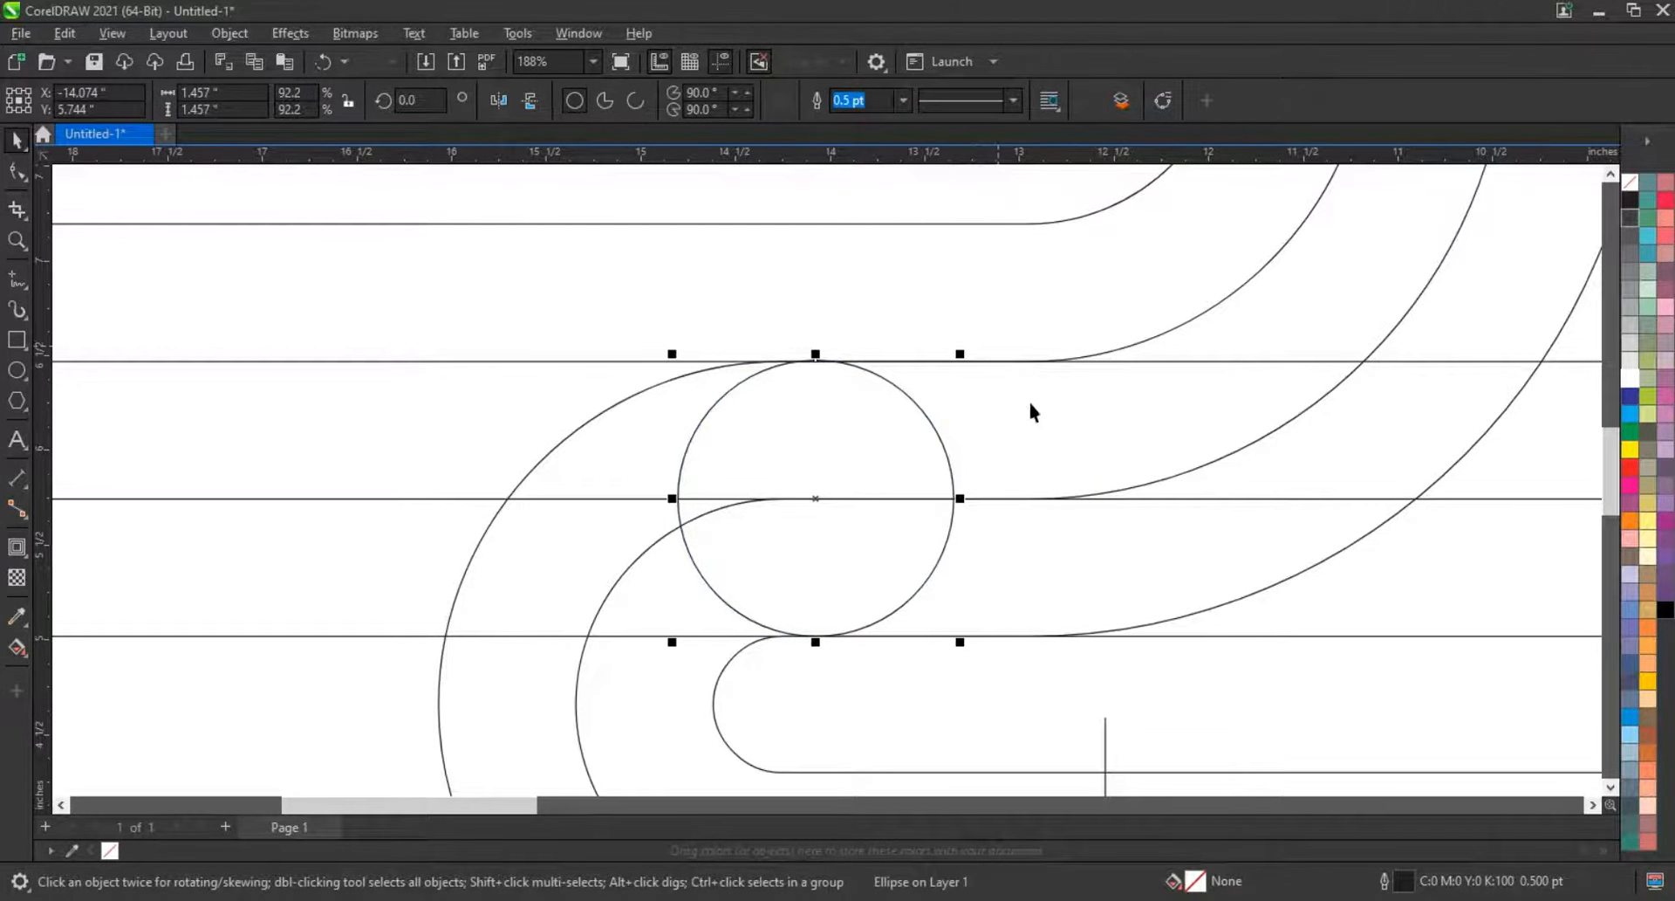
scroll(1073, 426, down, 5)
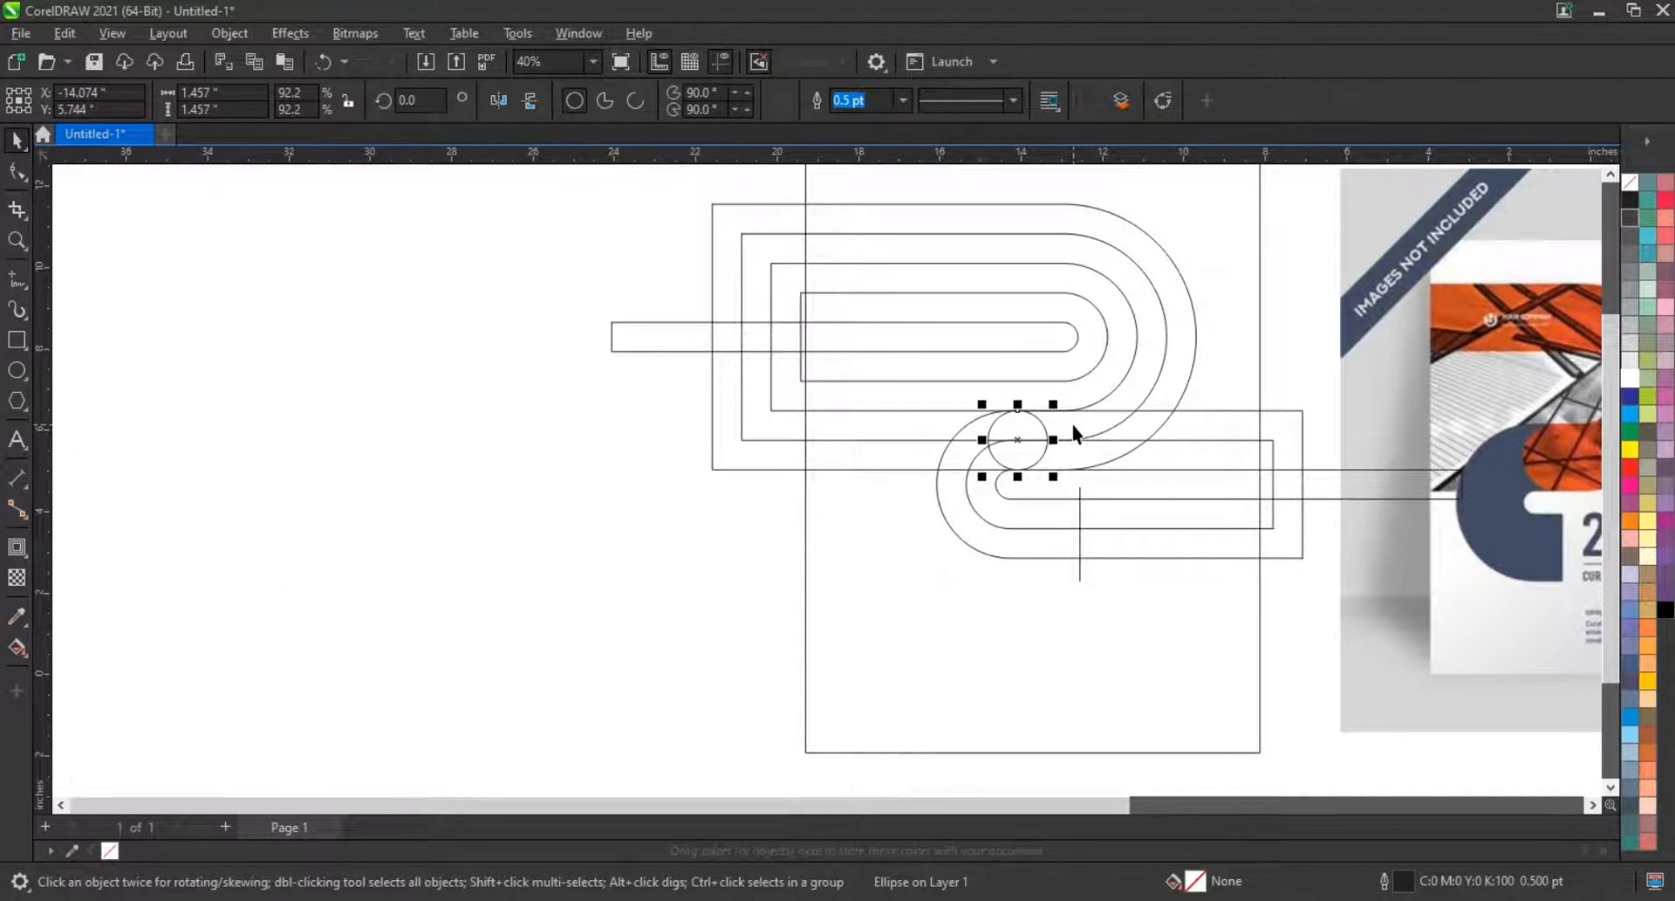
key(Right)
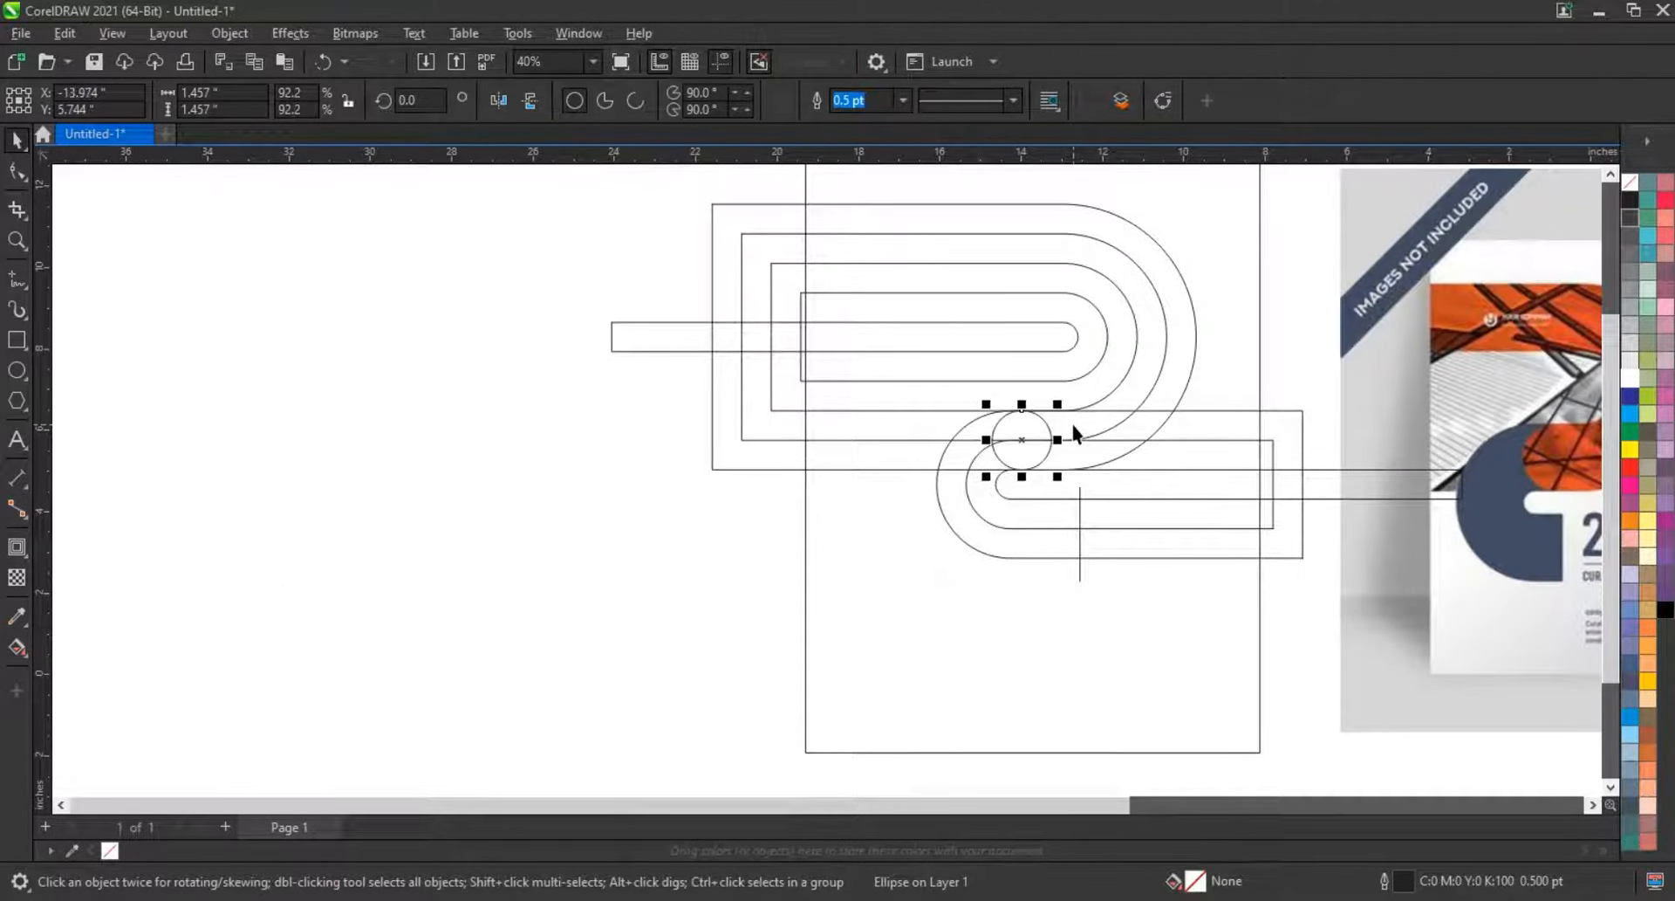
scroll(608, 458, down, 1)
- Smart-fill the upper shape's nested bands inside the page, and the two strips beneath them beside the lower curve, with blue #336699
click(16, 240)
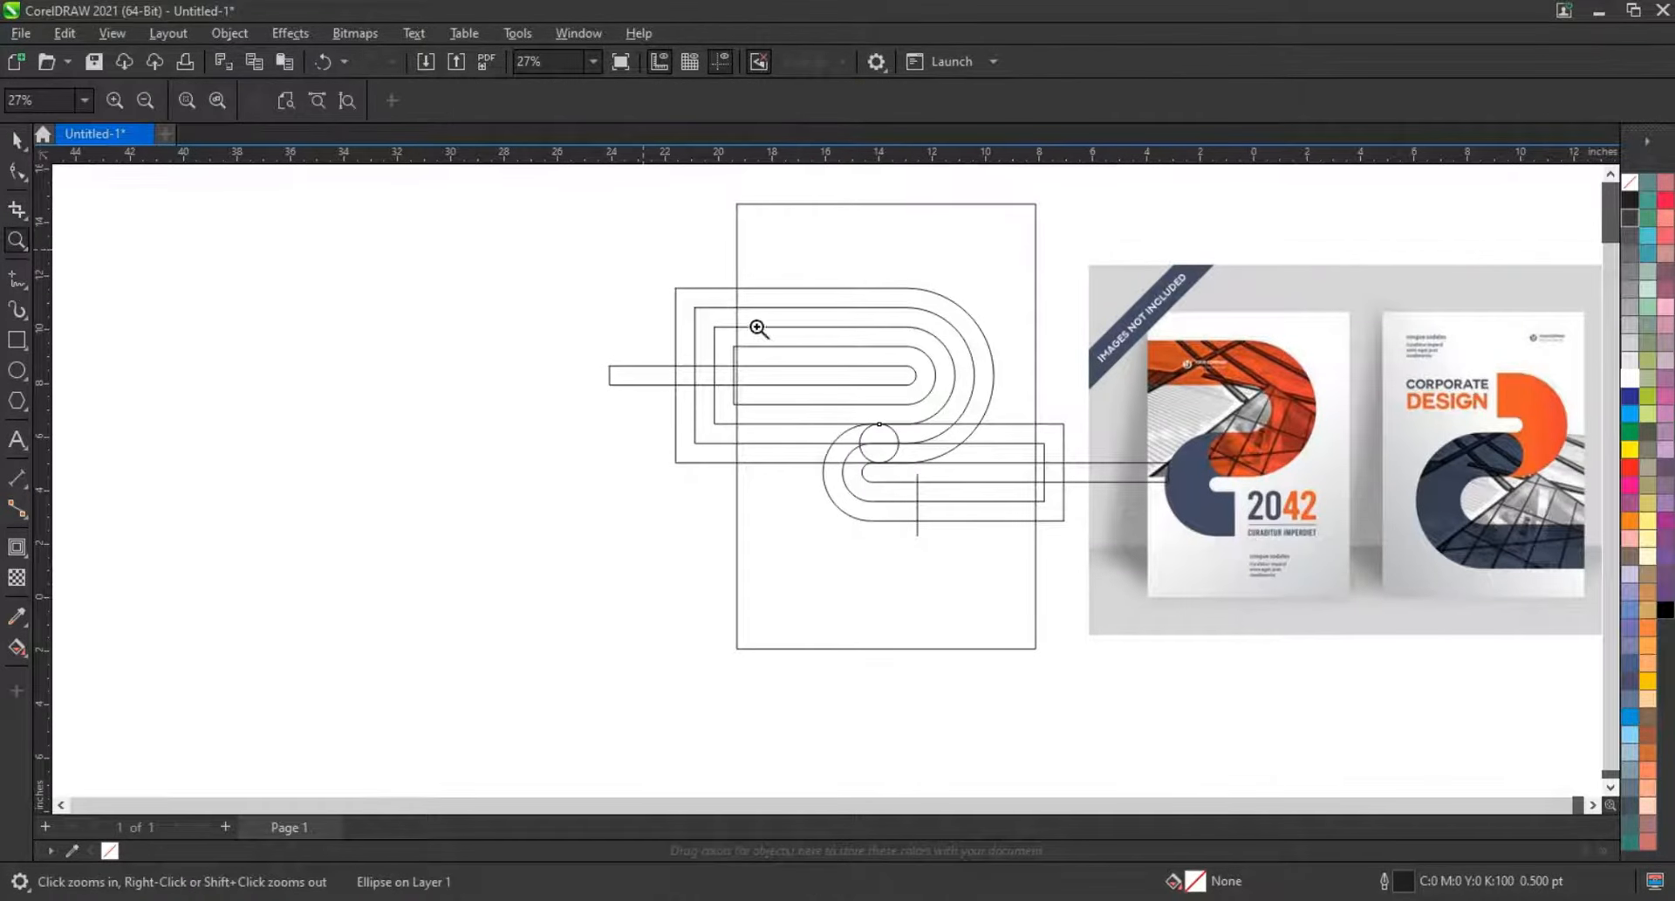
drag(1368, 590, 1366, 587)
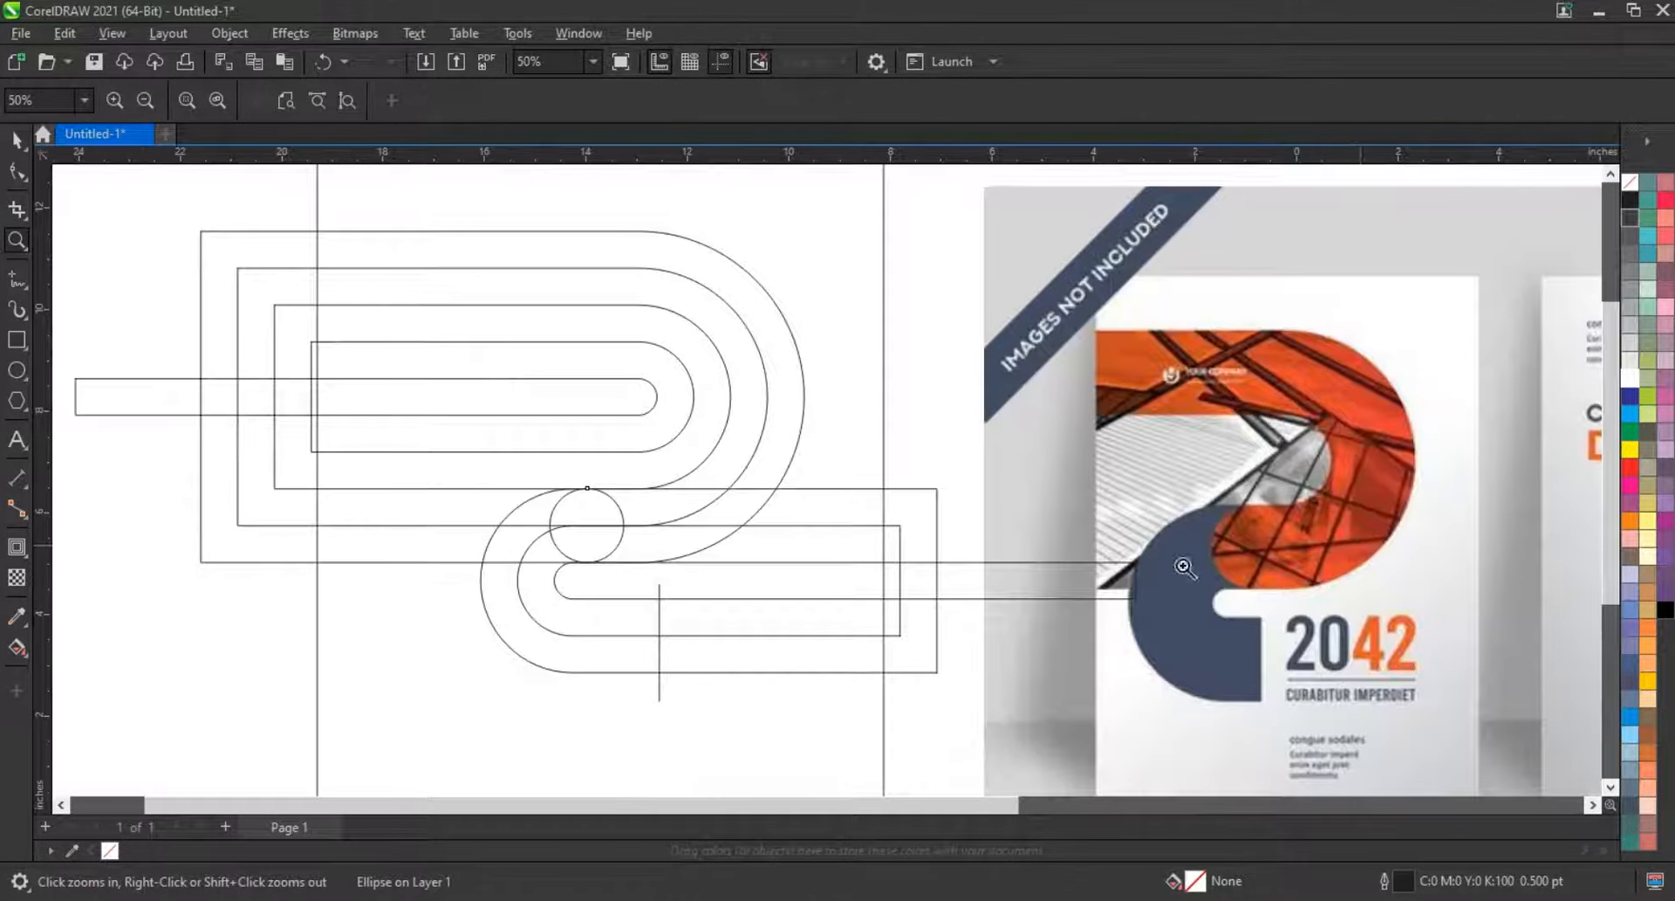
click(24, 658)
click(87, 670)
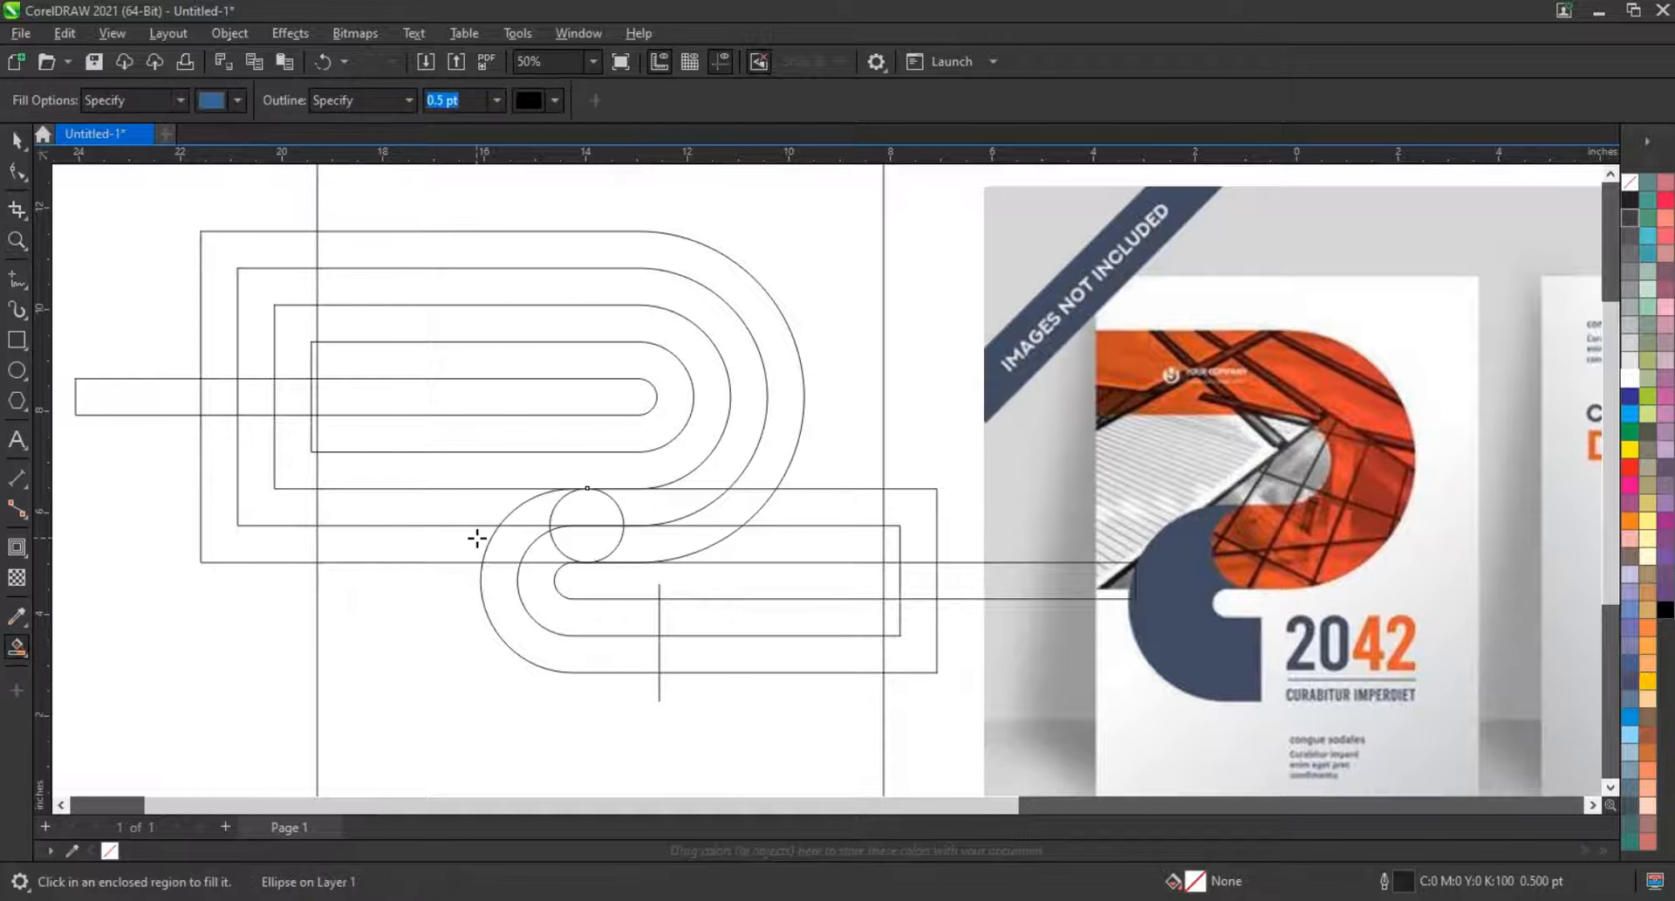
click(716, 272)
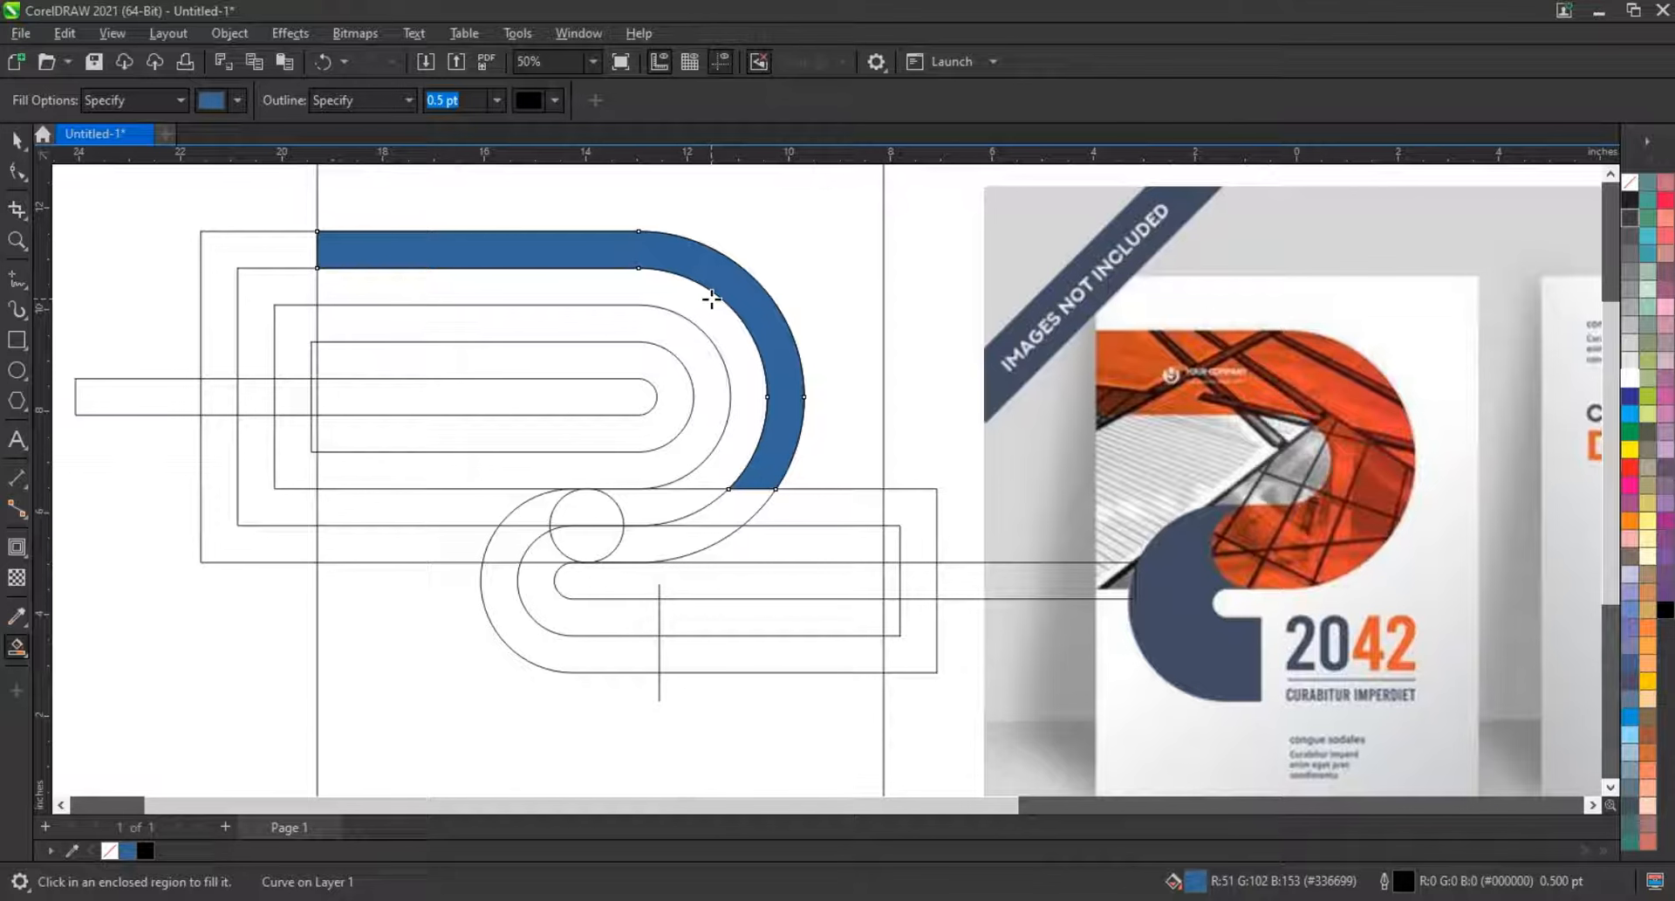
click(708, 309)
click(694, 347)
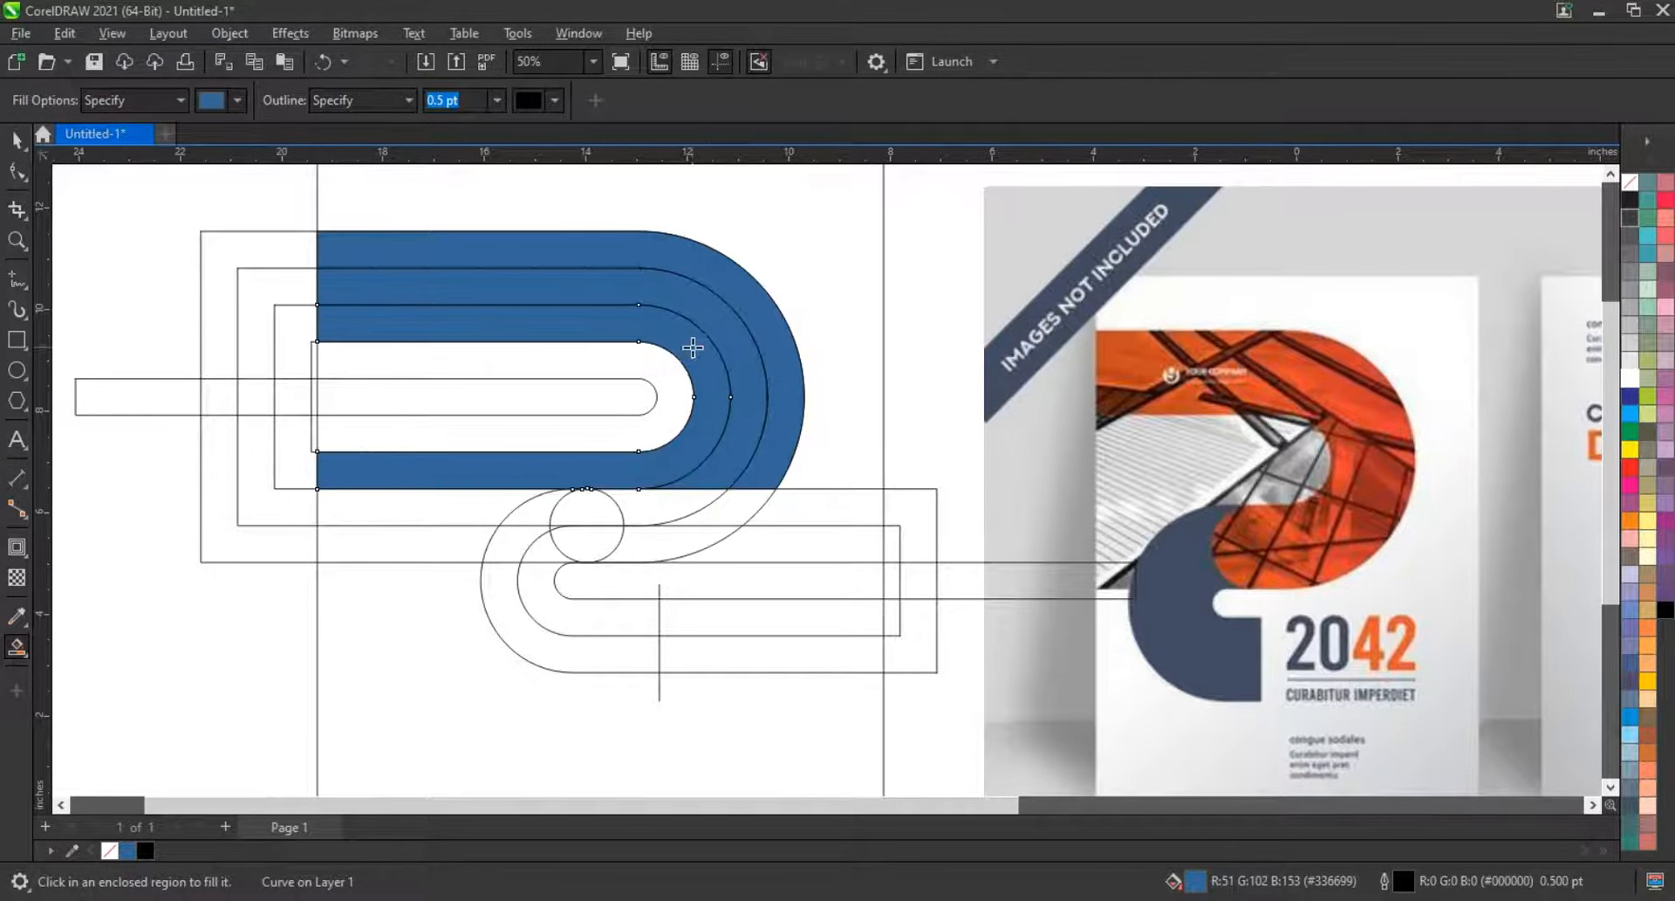
click(670, 381)
click(637, 394)
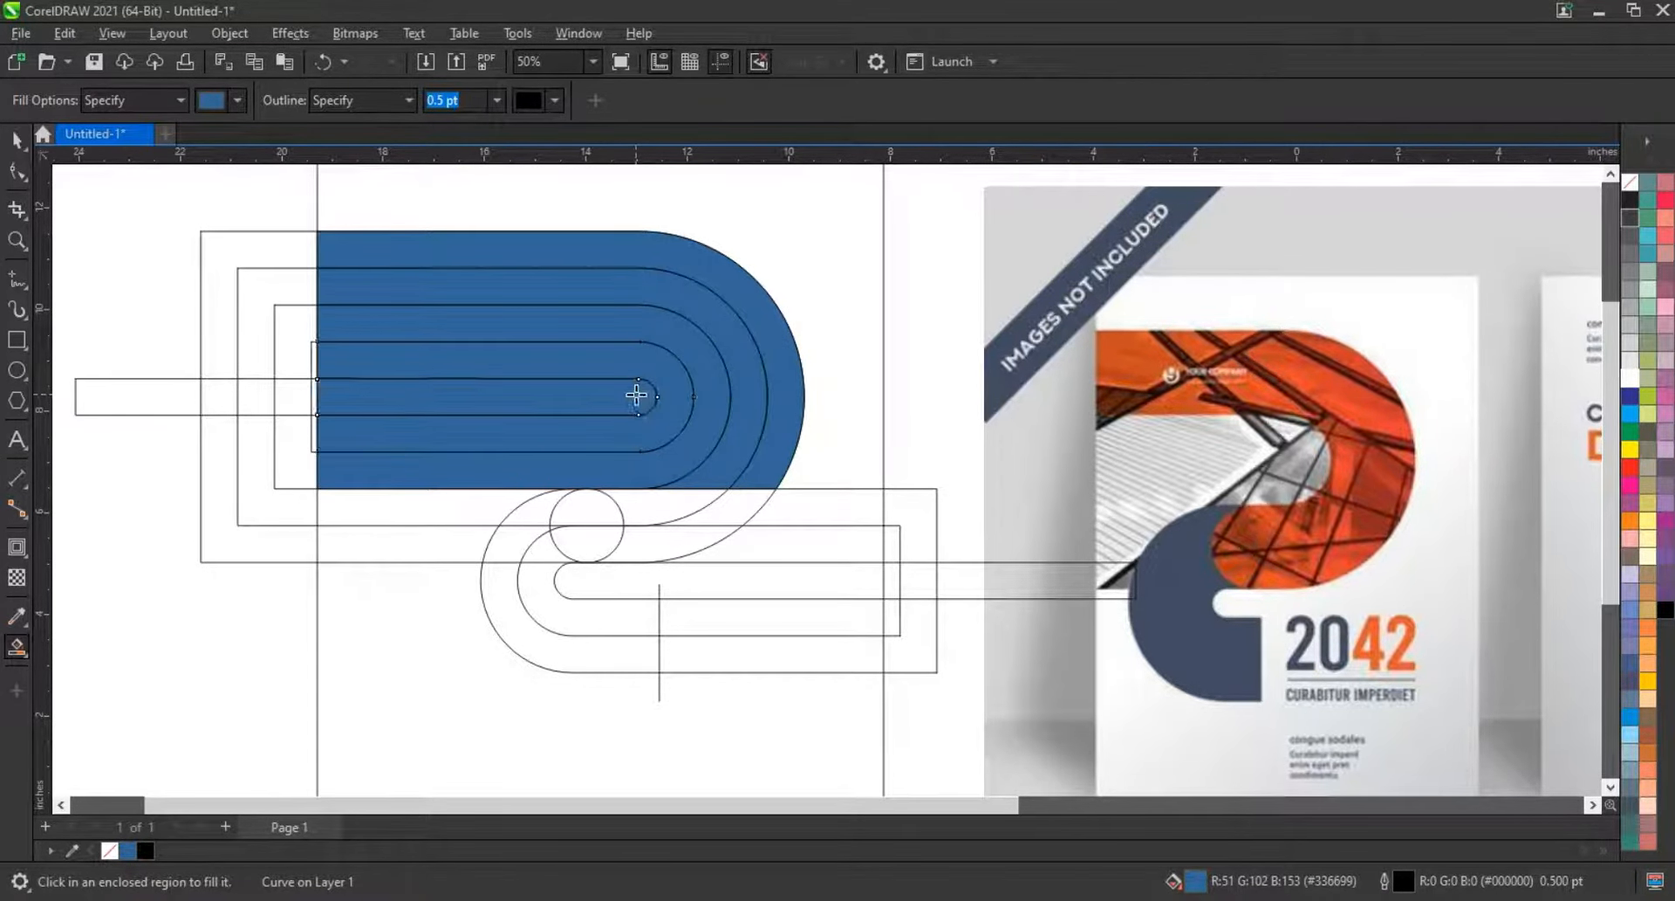
click(437, 512)
click(422, 535)
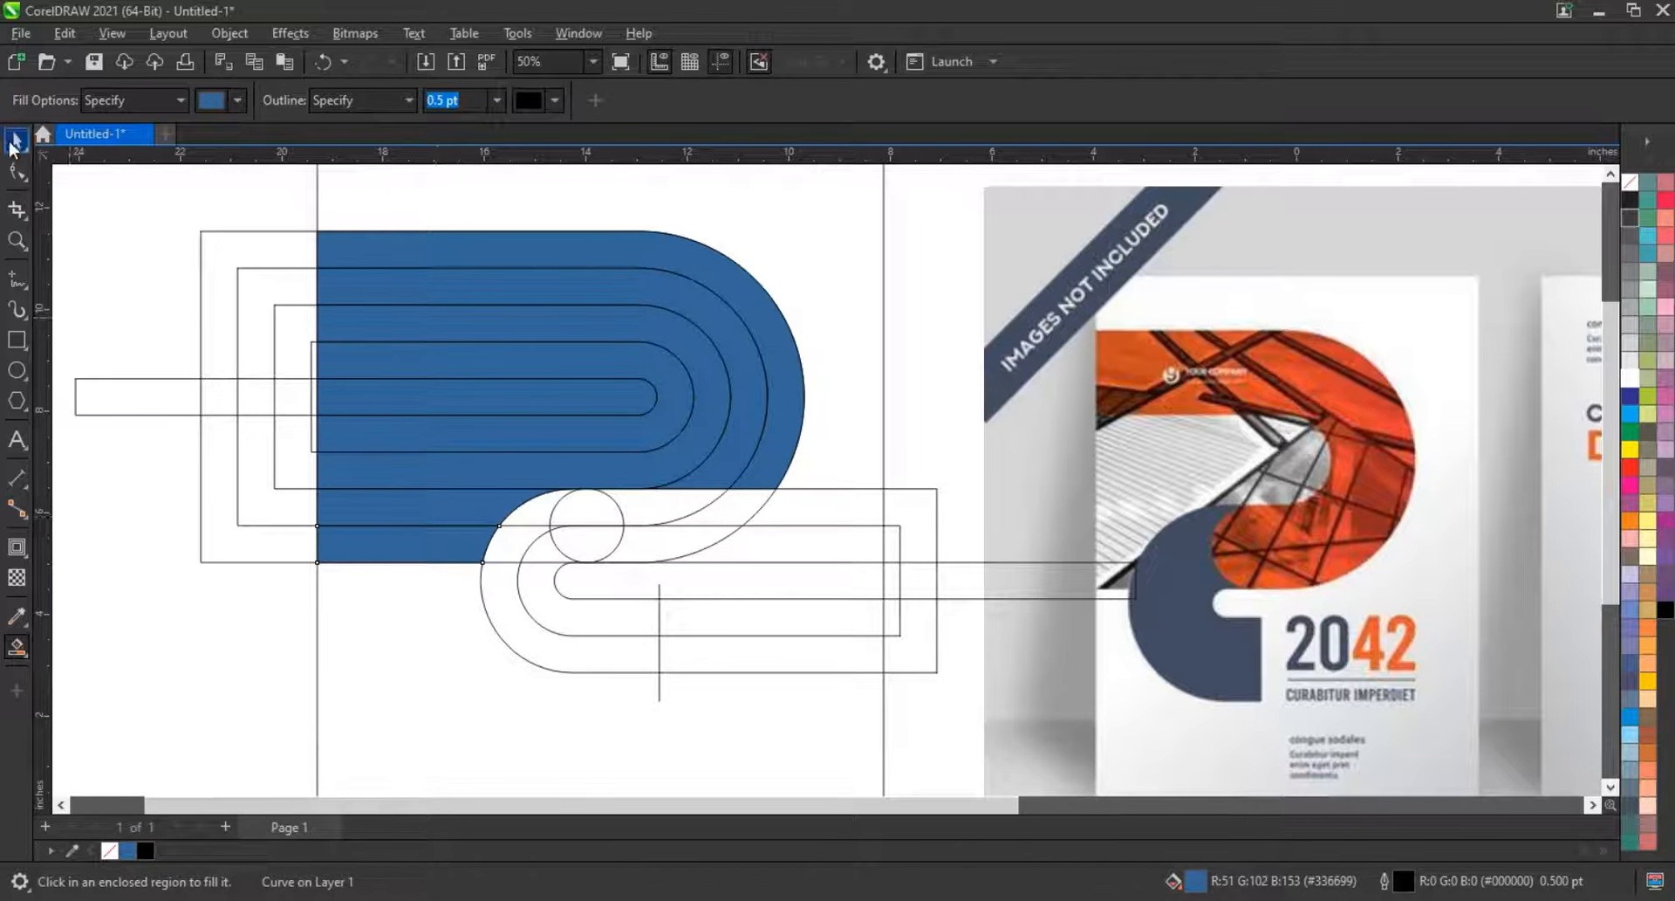
- Weld the upper shape's blue bands and the two strips beneath them into one shape
key(space)
shift+click(511, 472)
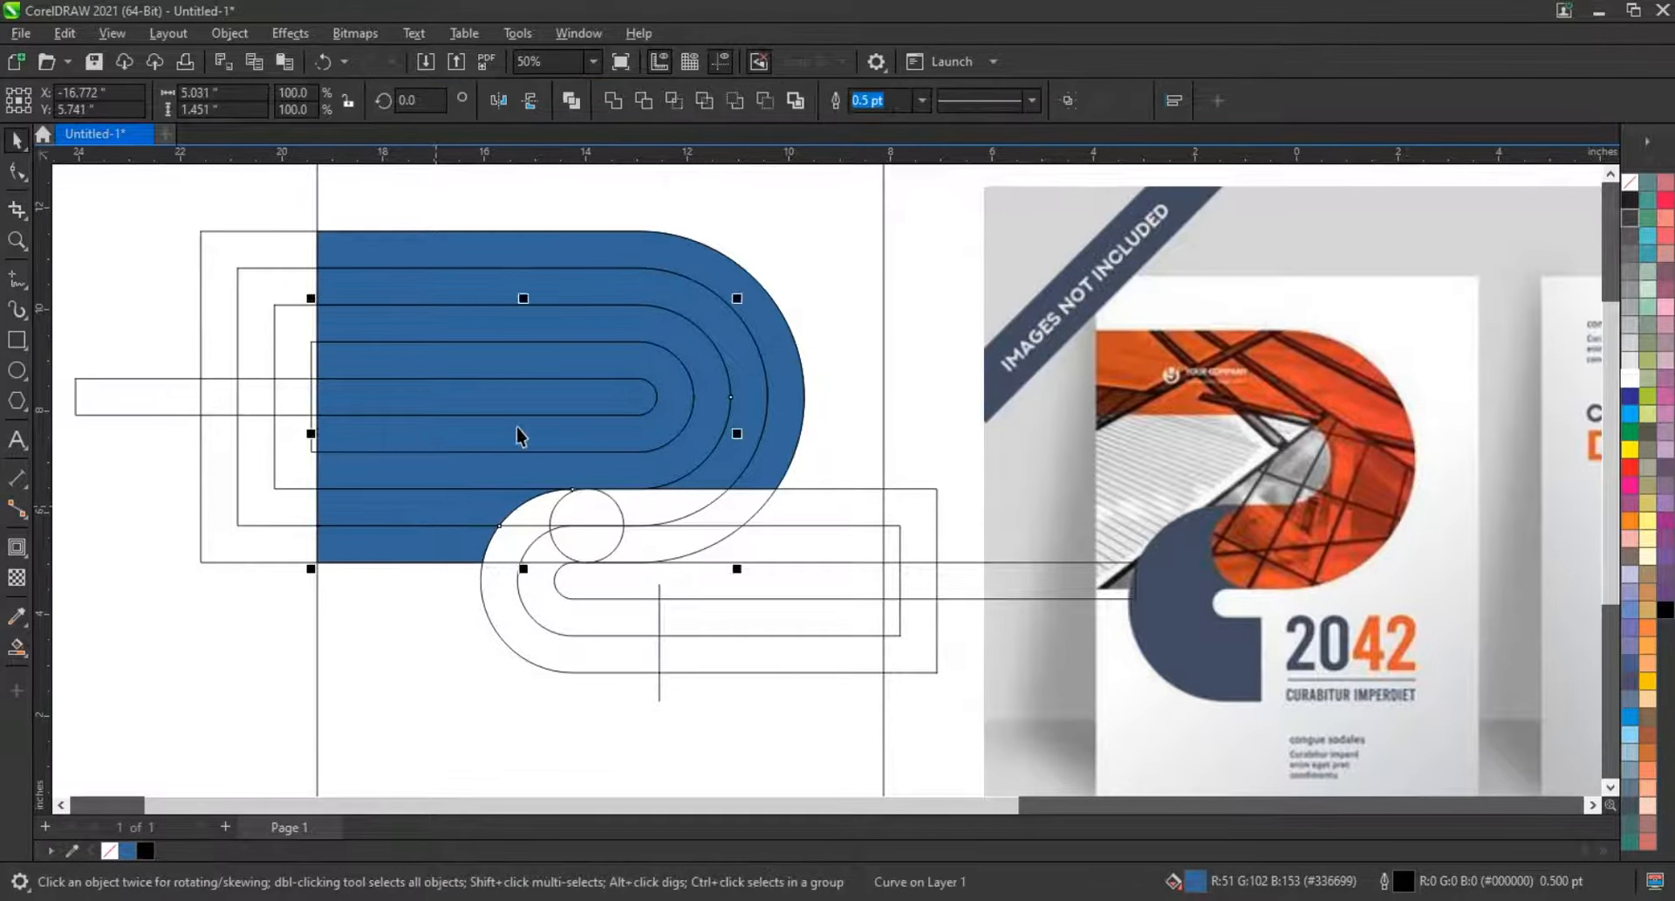
shift+click(524, 406)
shift+click(589, 317)
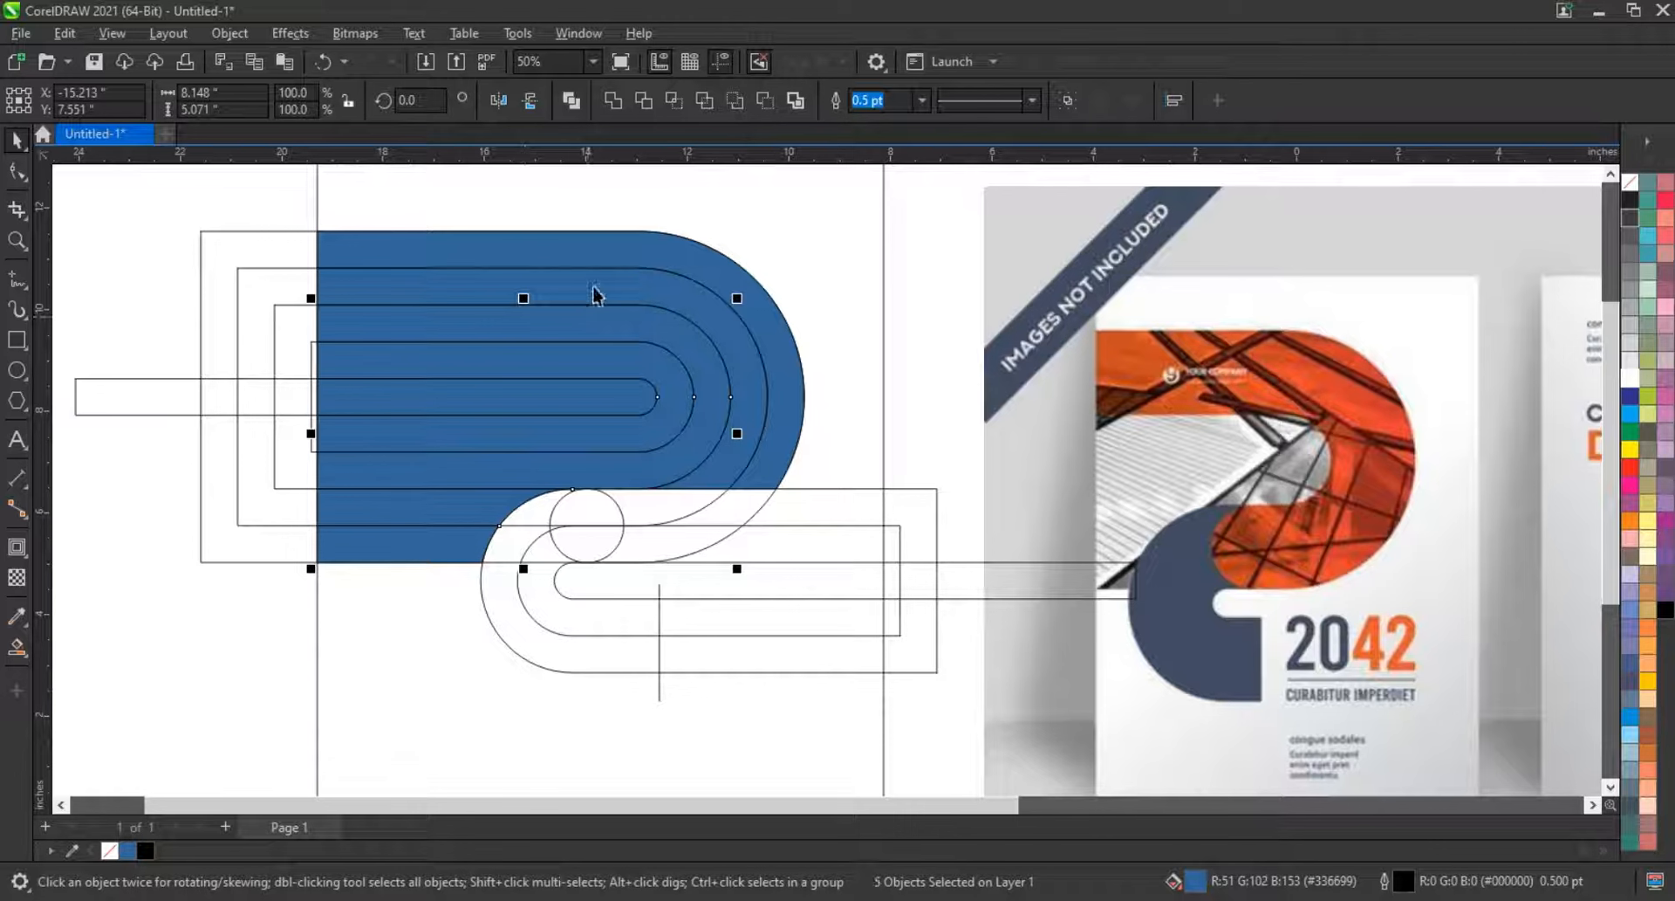
shift+click(594, 294)
shift+click(593, 254)
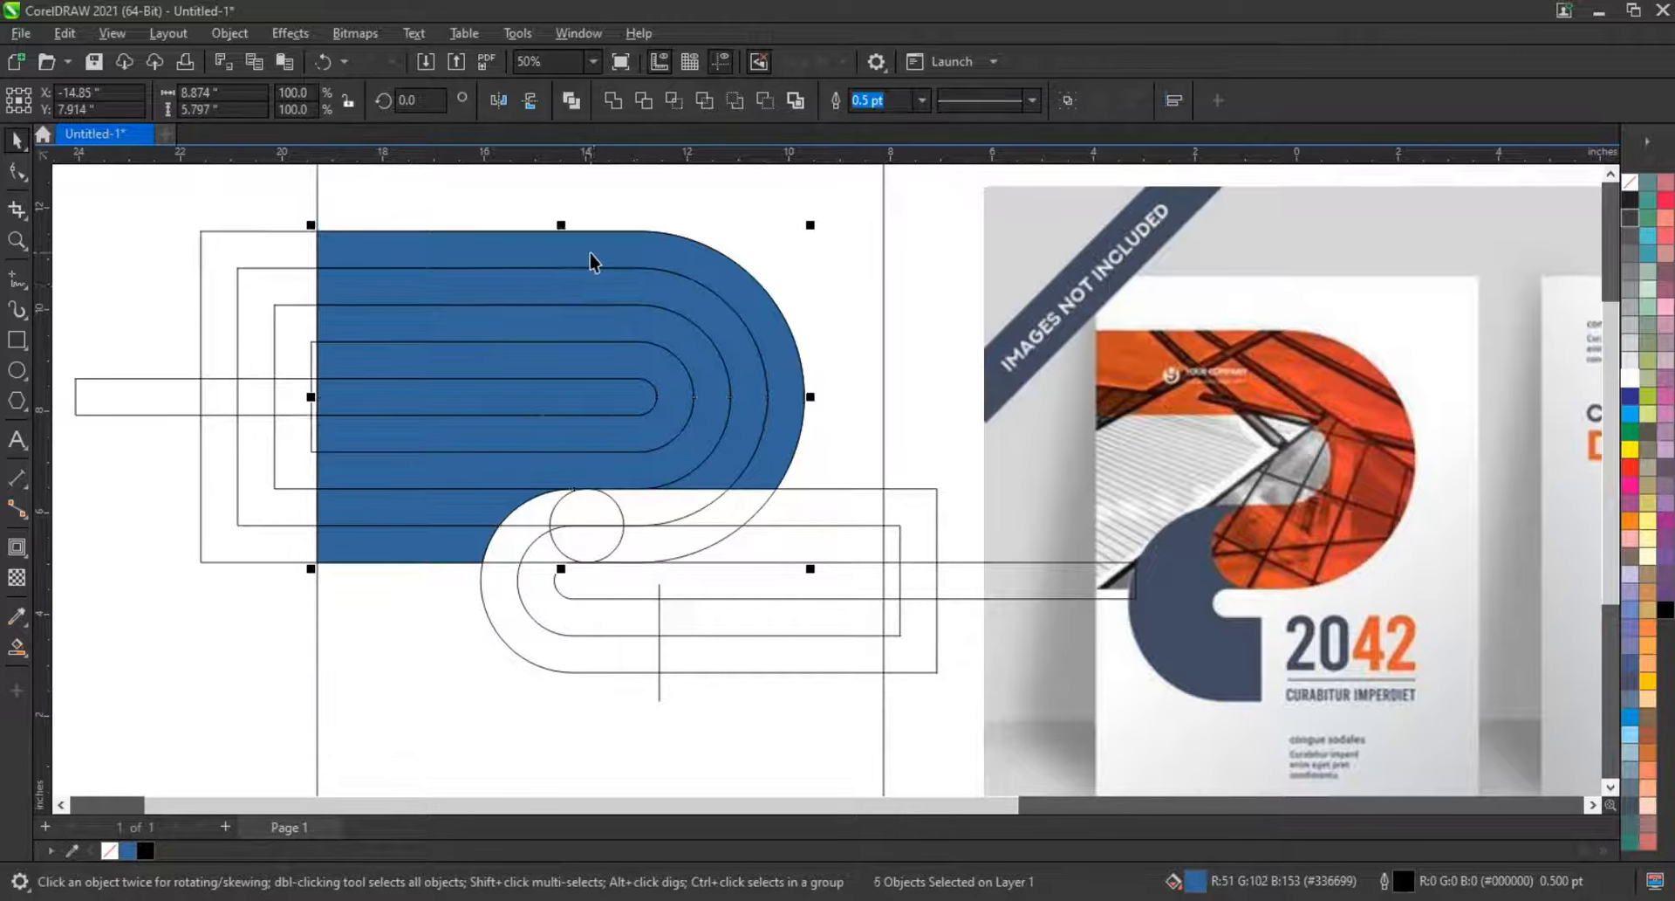
click(1630, 378)
key(ctrl+z)
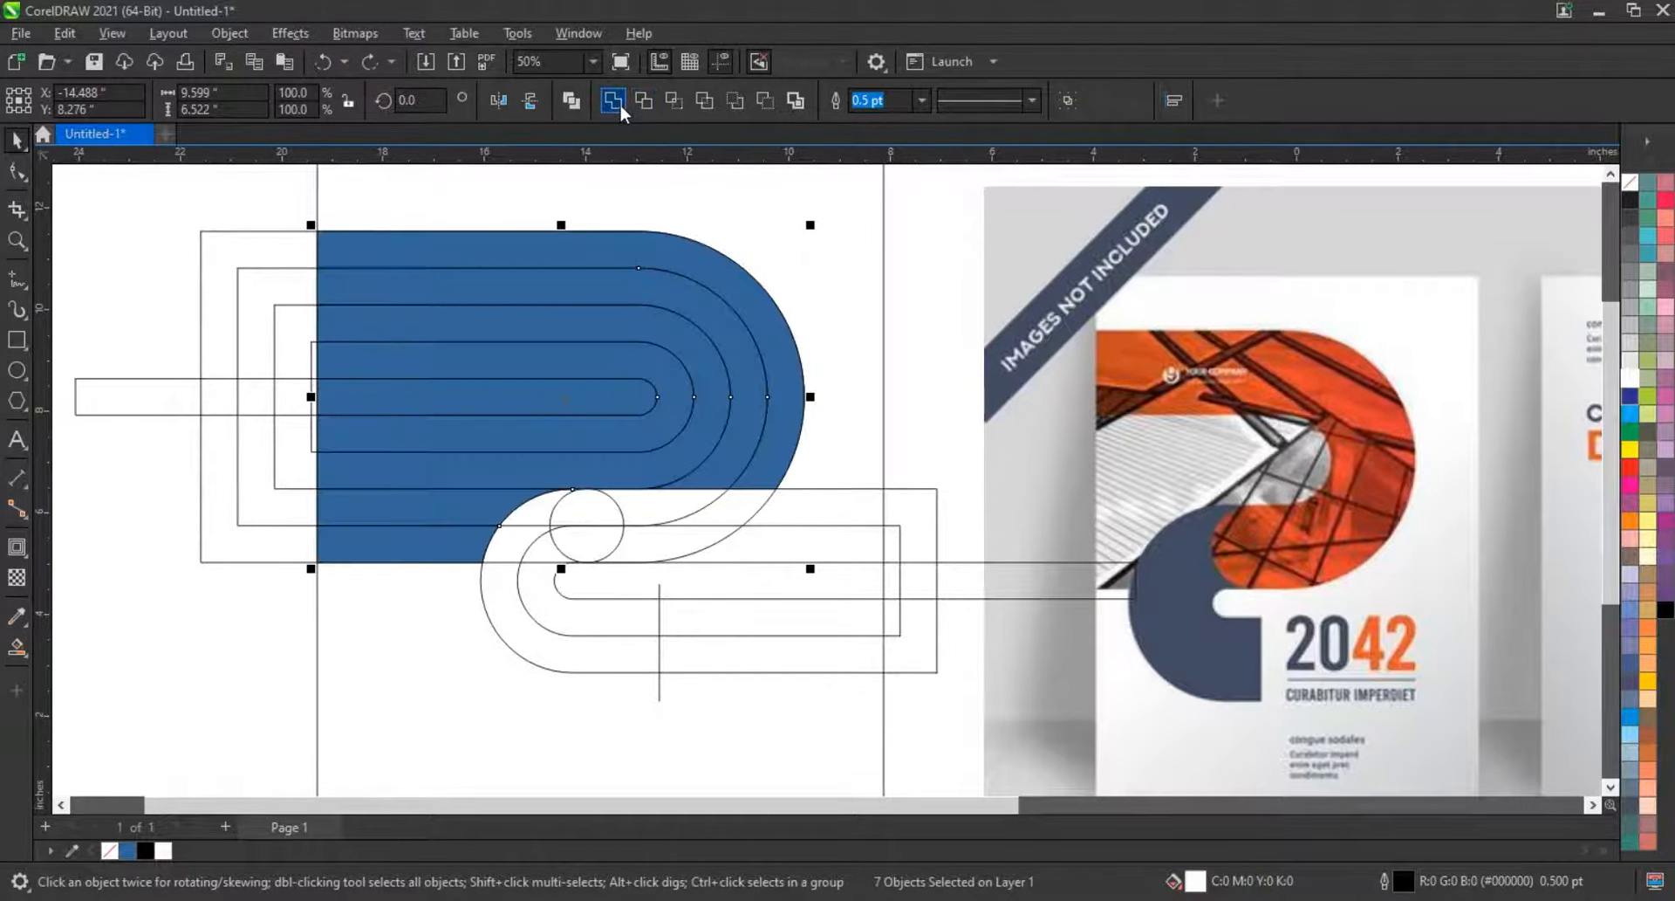
click(619, 106)
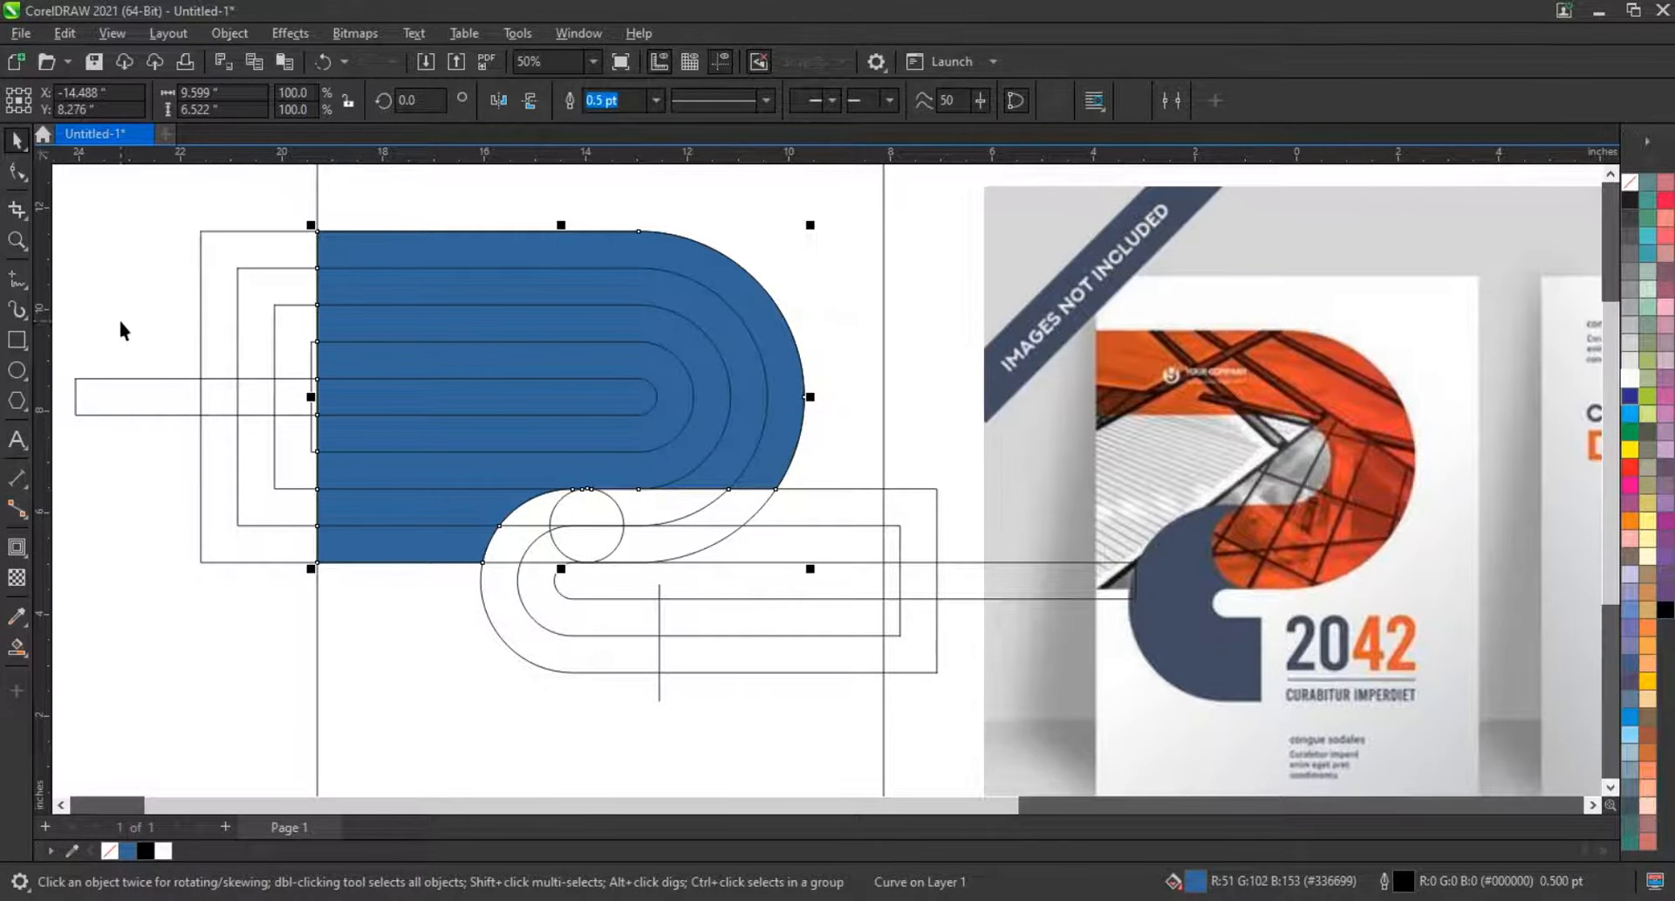
- Fill the welded shape with 20% Black, keeping it behind the band outlines
click(217, 403)
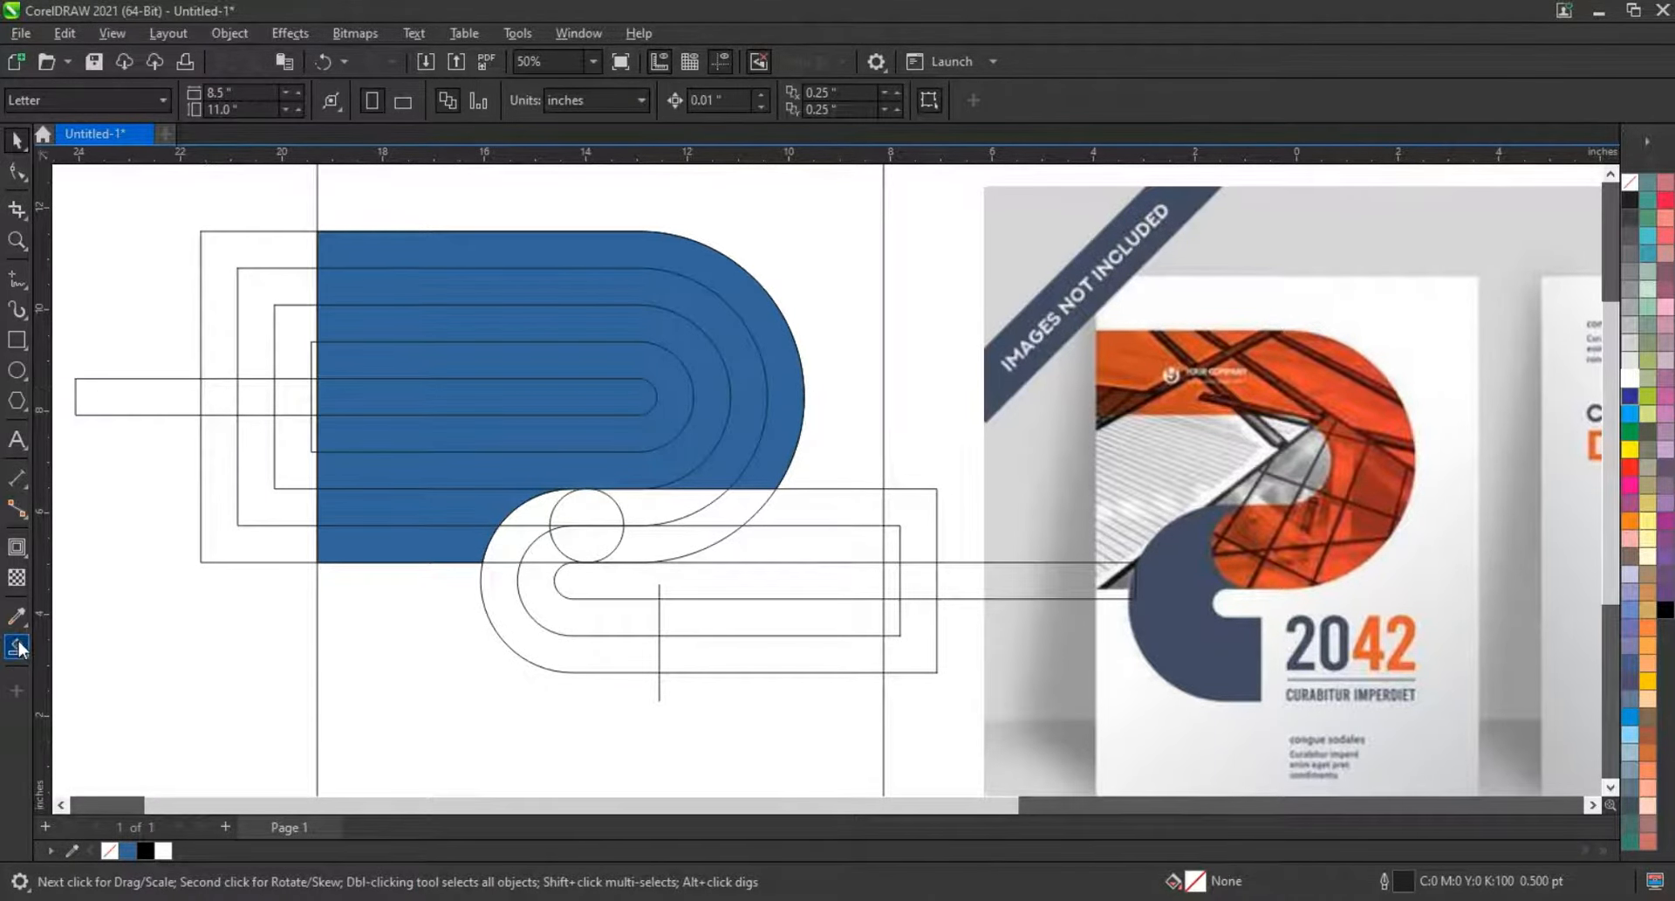
click(355, 244)
drag(305, 183, 812, 597)
key(ctrl+q)
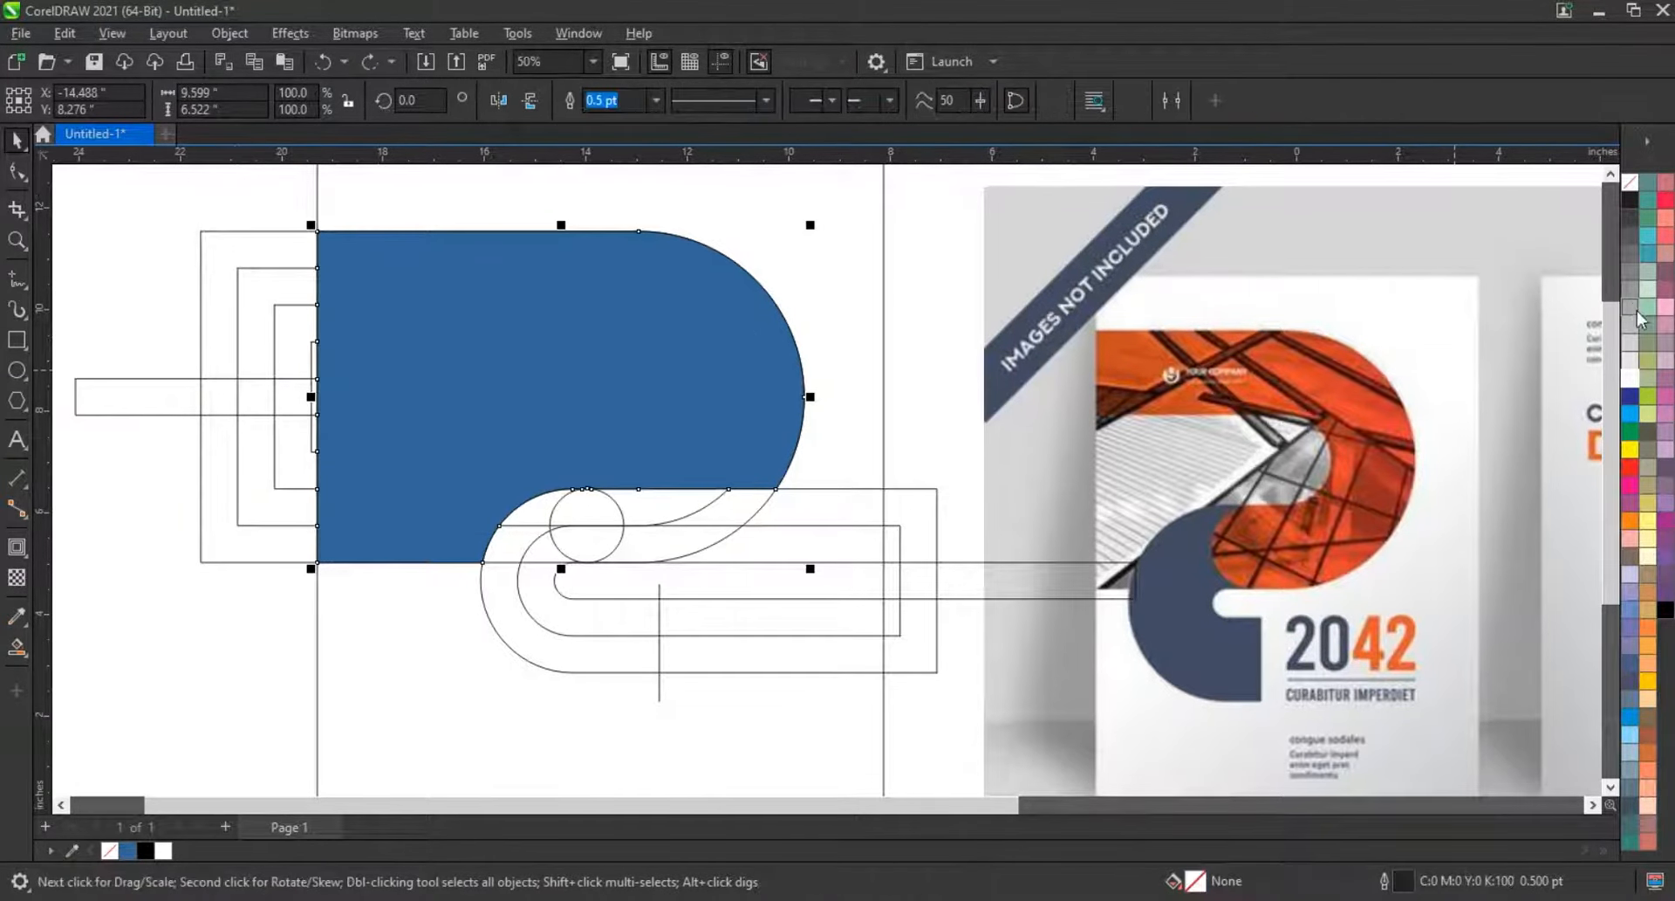
click(1631, 342)
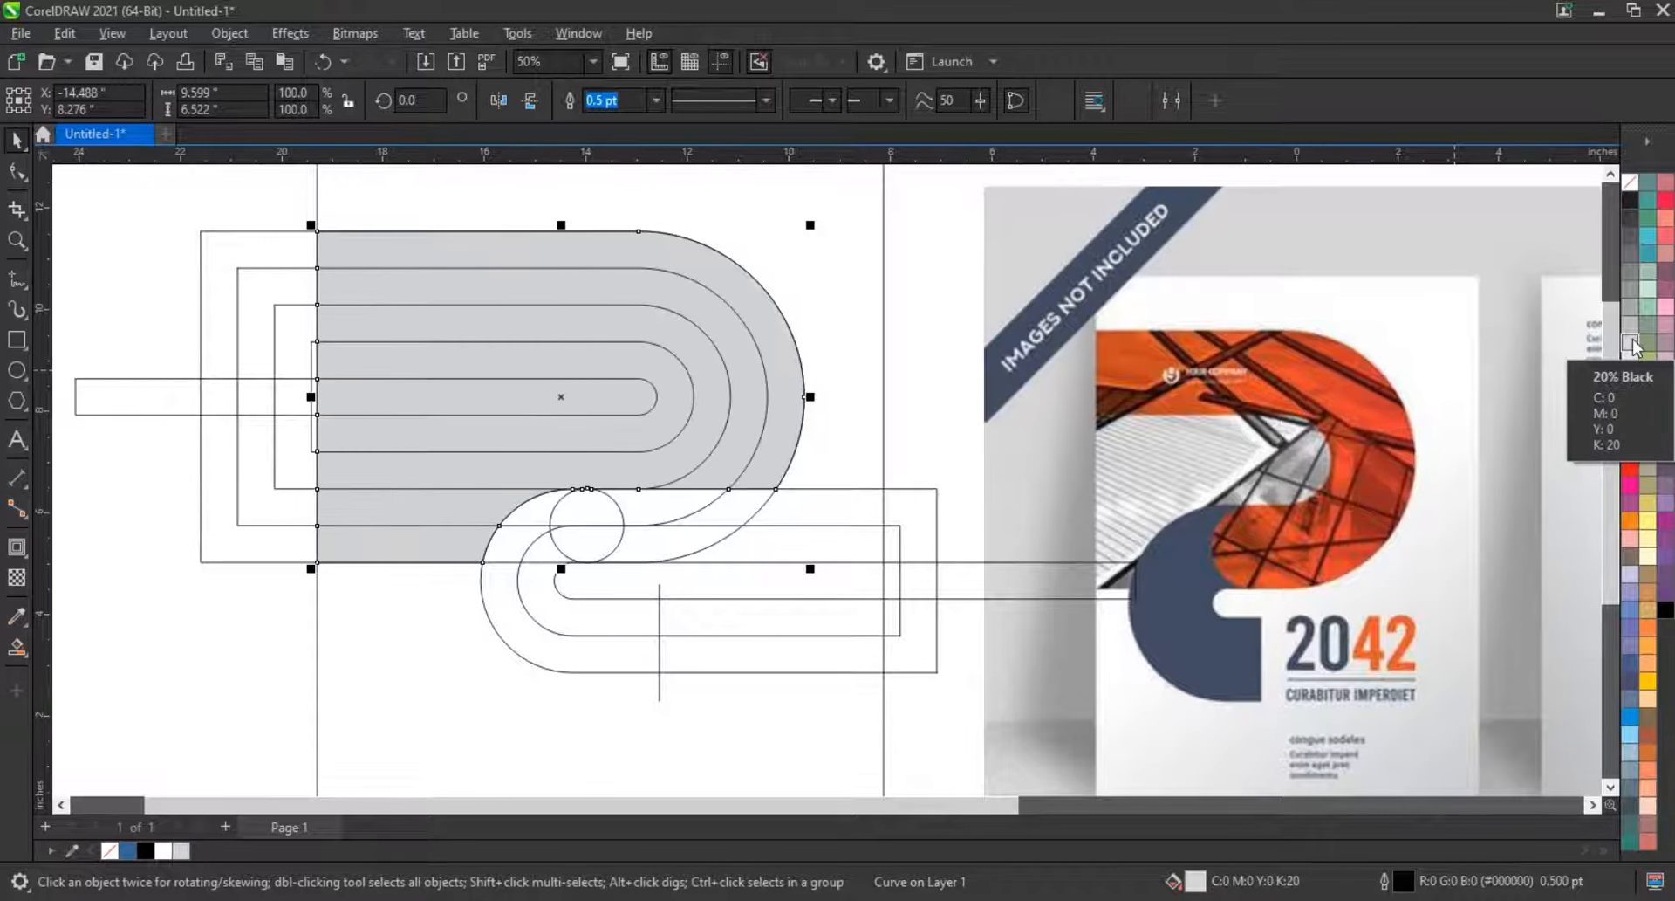
- Smart-fill the two outermost upper bands and the outer band's next segment below the overlap line with blue #336699
click(16, 647)
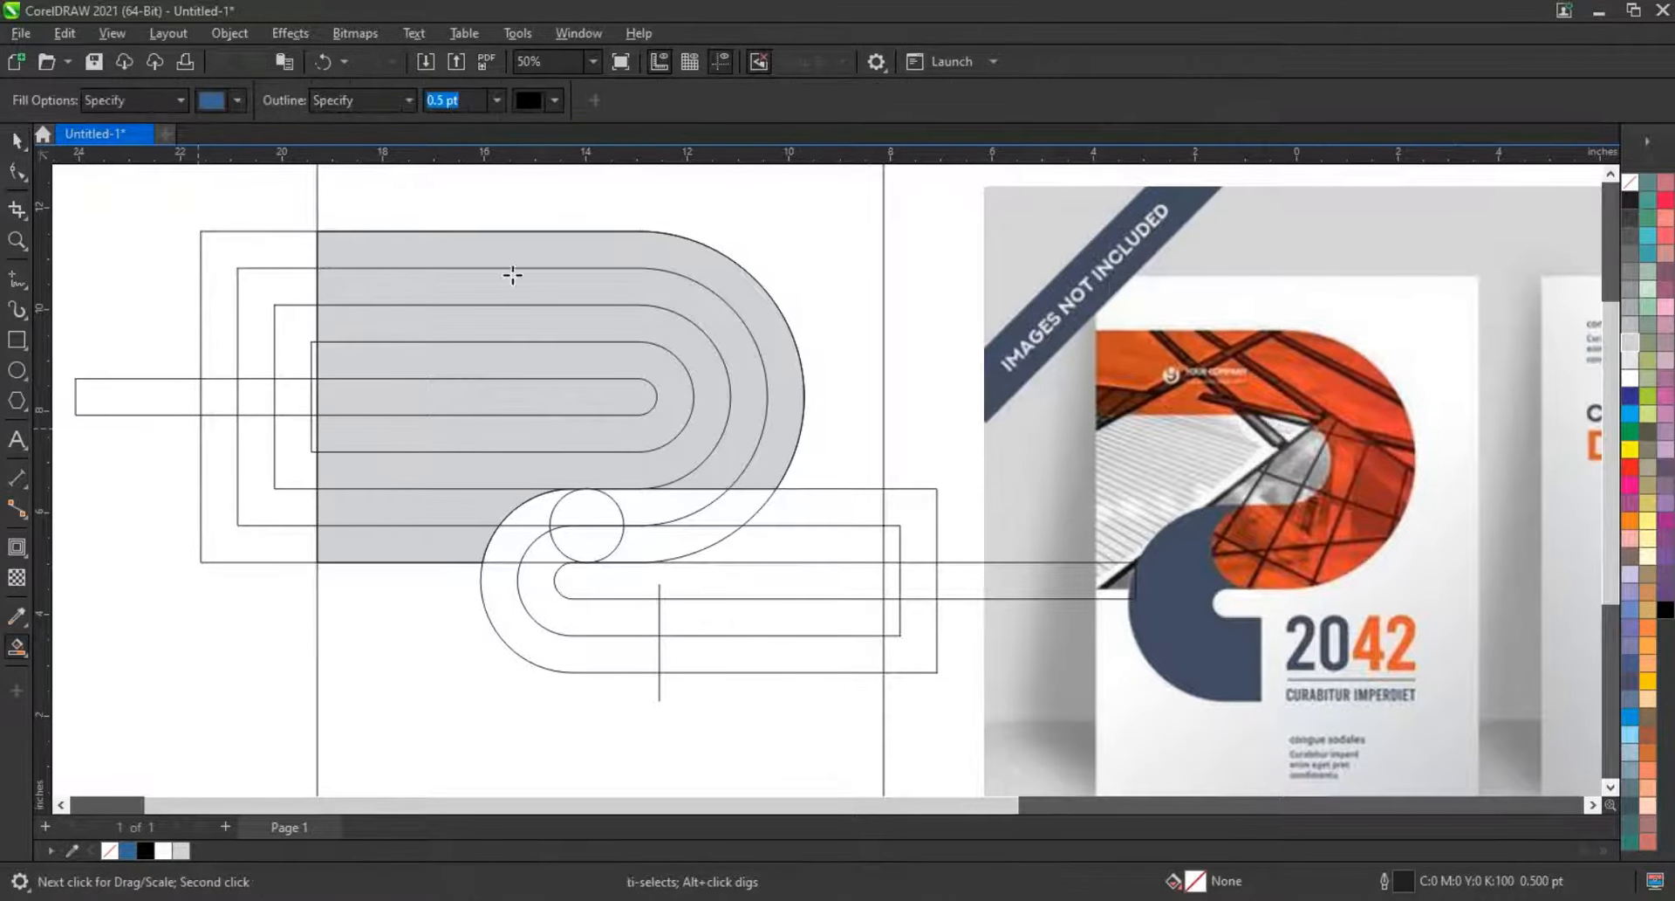
click(489, 251)
click(494, 282)
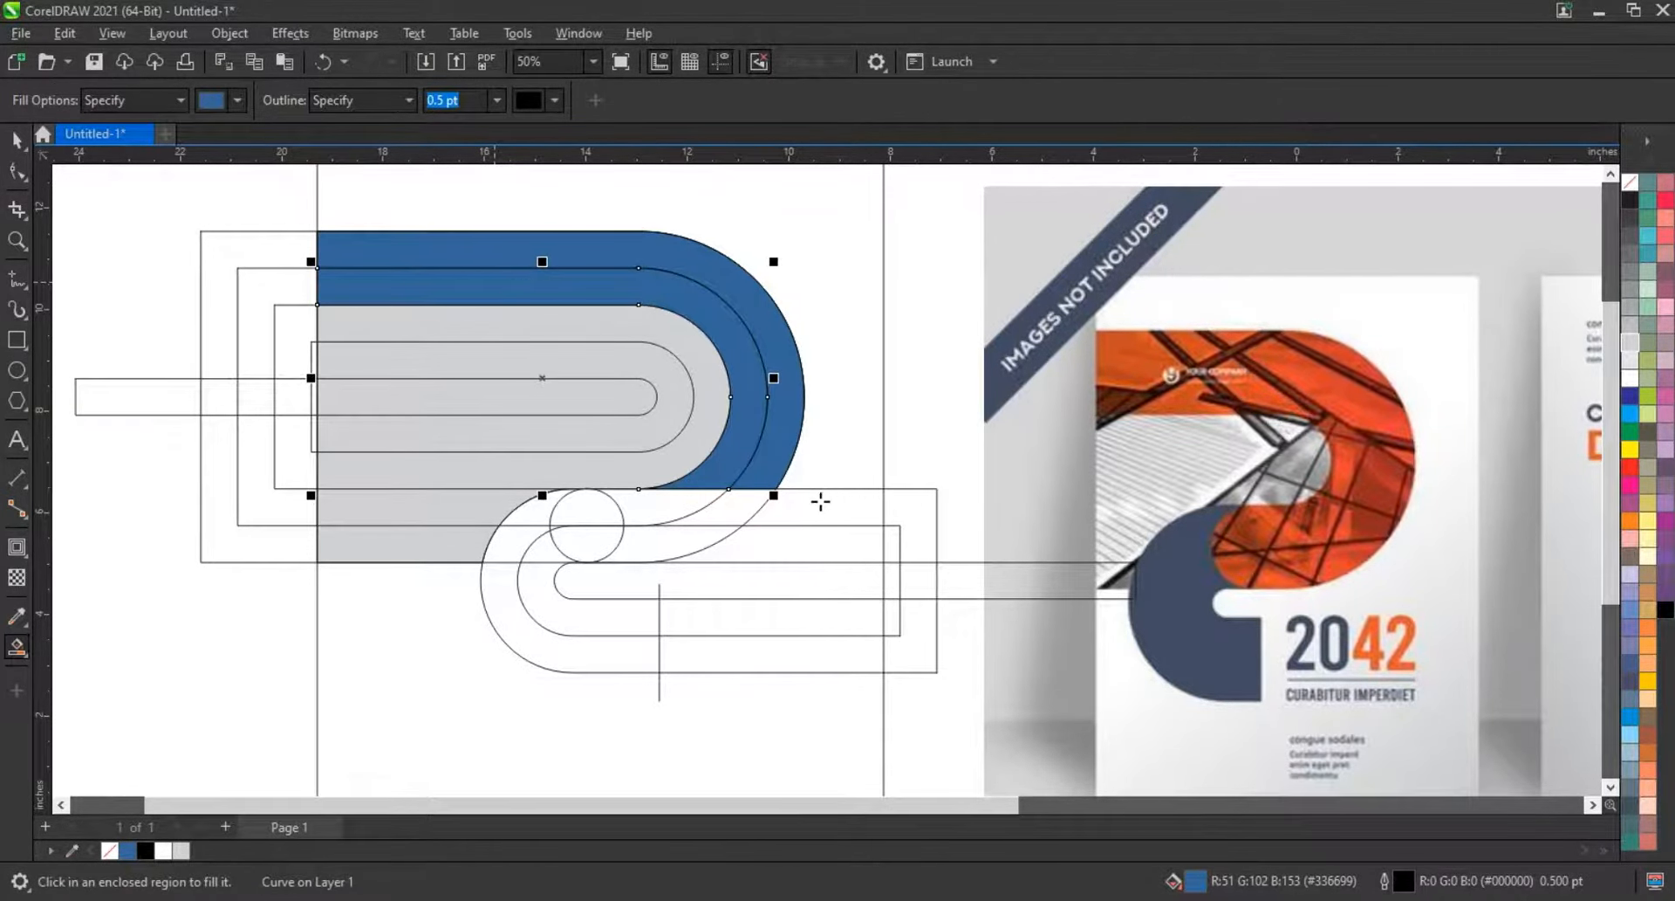
click(740, 511)
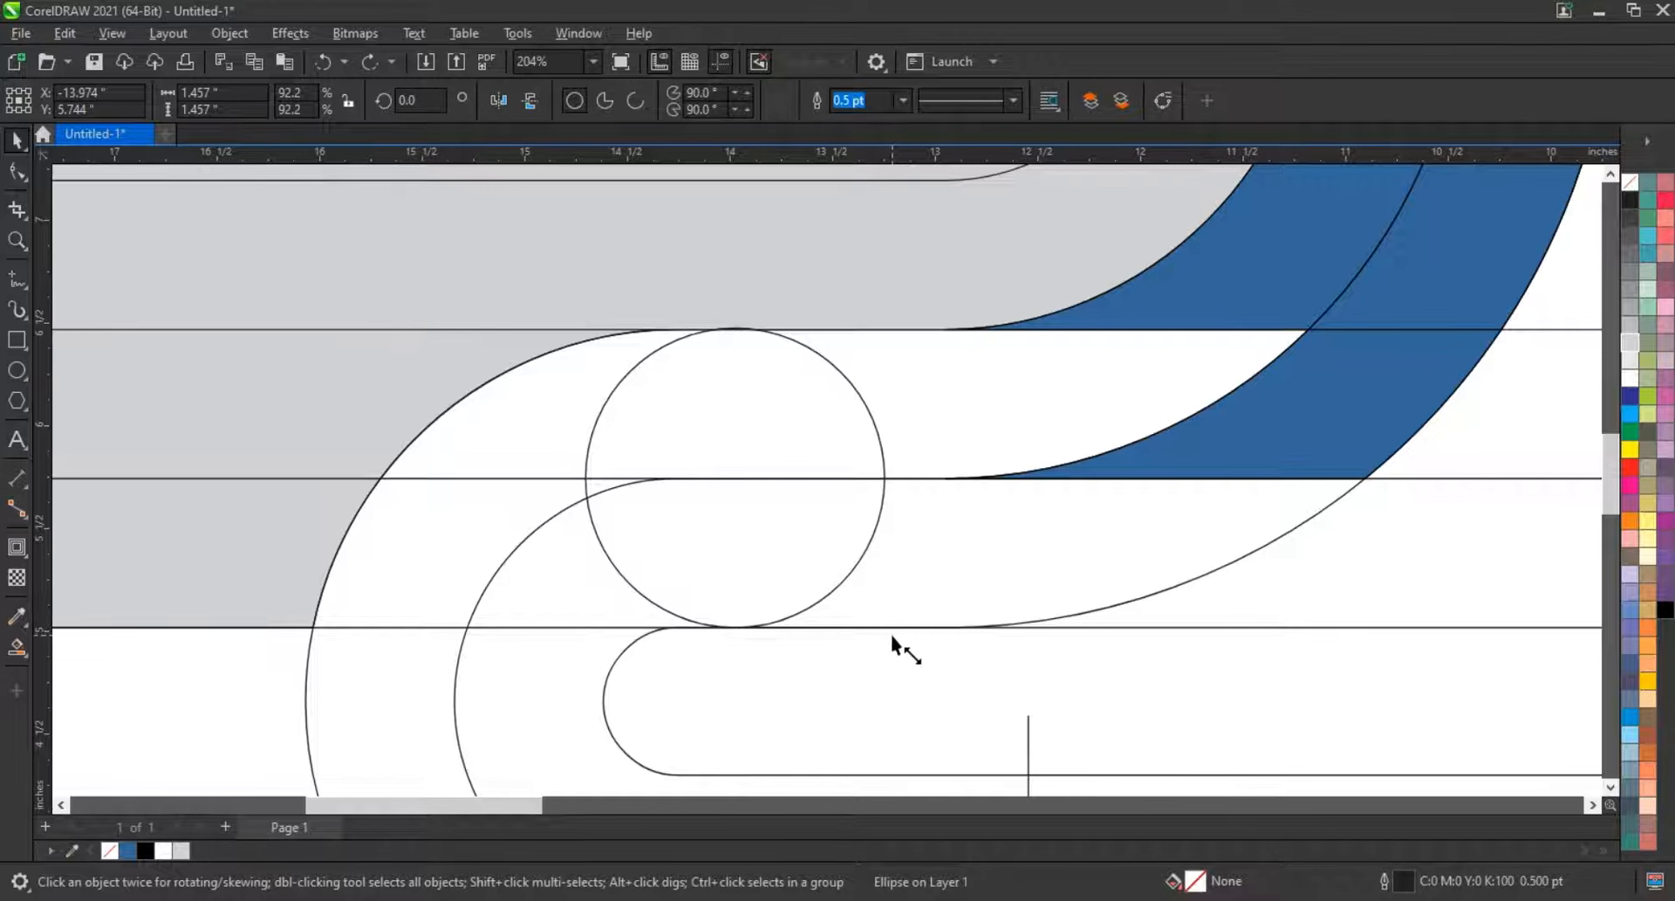
- Enlarge the overlap circle to about 1.488 in so it slightly crosses the lines above and below it
drag(892, 635, 894, 647)
scroll(714, 522, down, 1)
scroll(512, 497, down, 5)
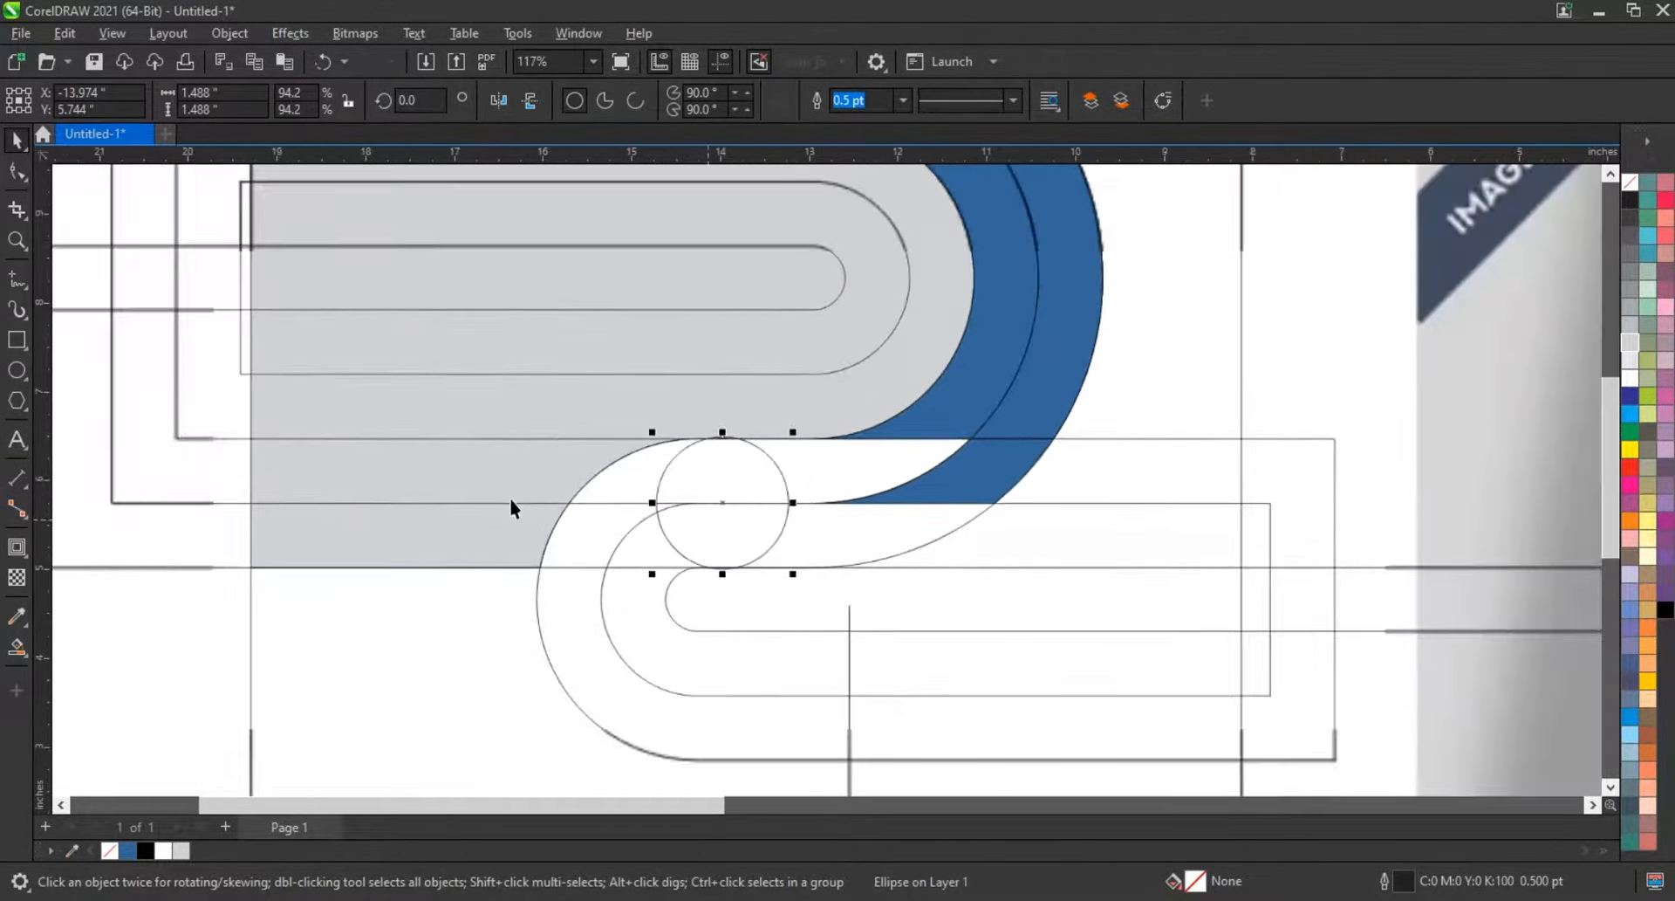
key(Escape)
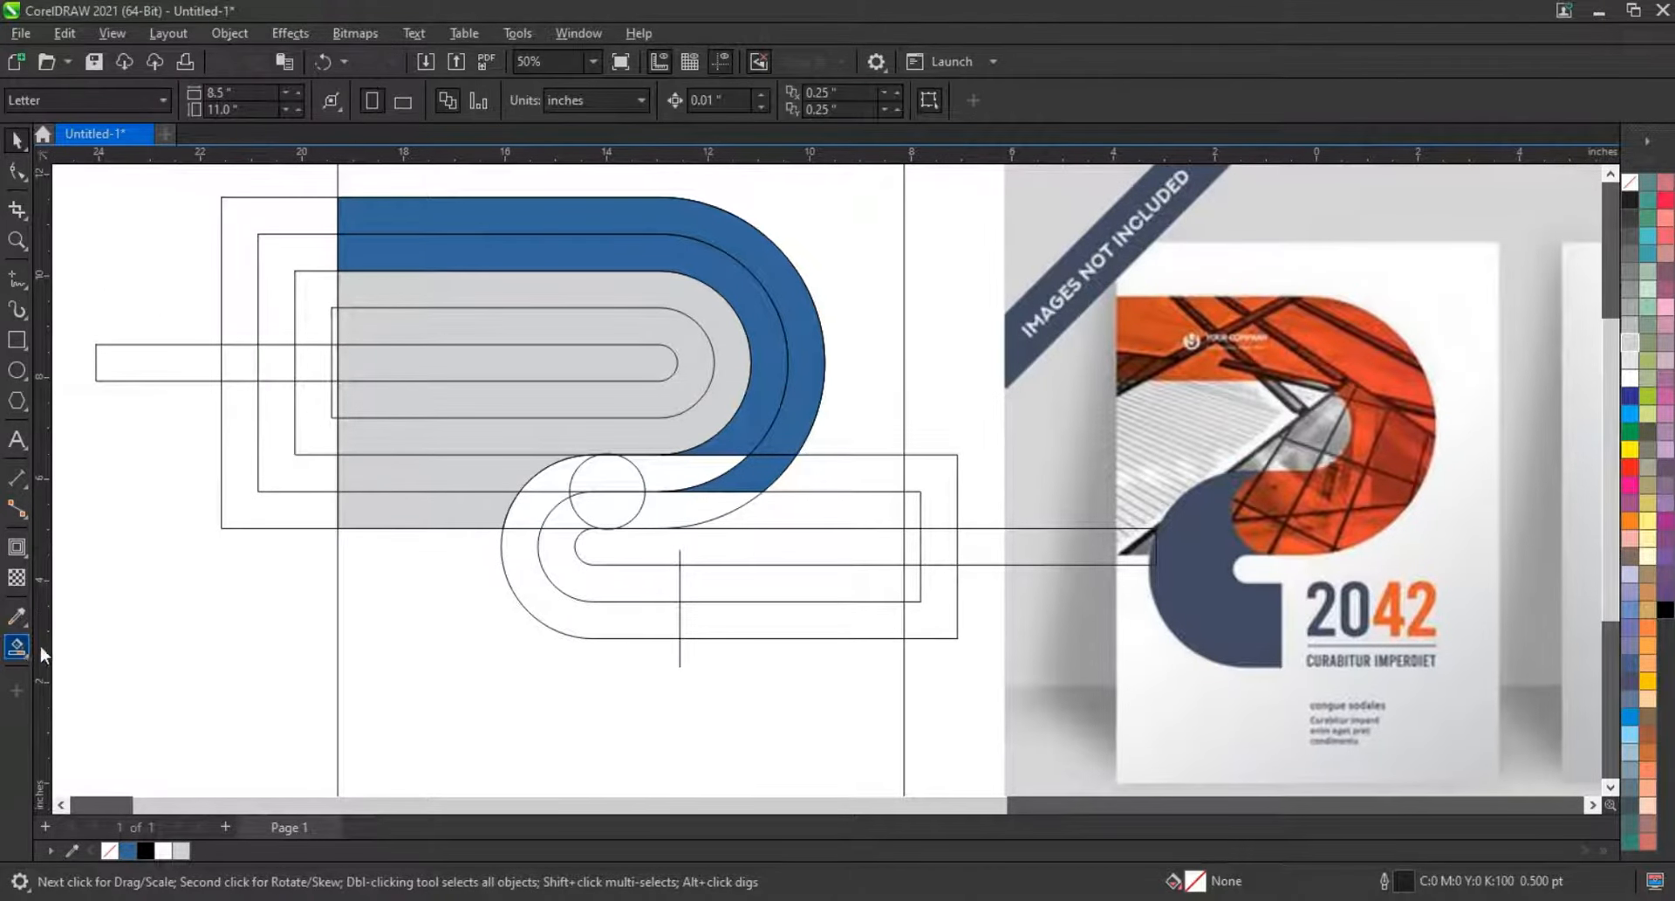
- Smart-fill the remaining band regions beside the circle and all the sections inside it with blue #336699
click(18, 647)
click(682, 475)
click(689, 511)
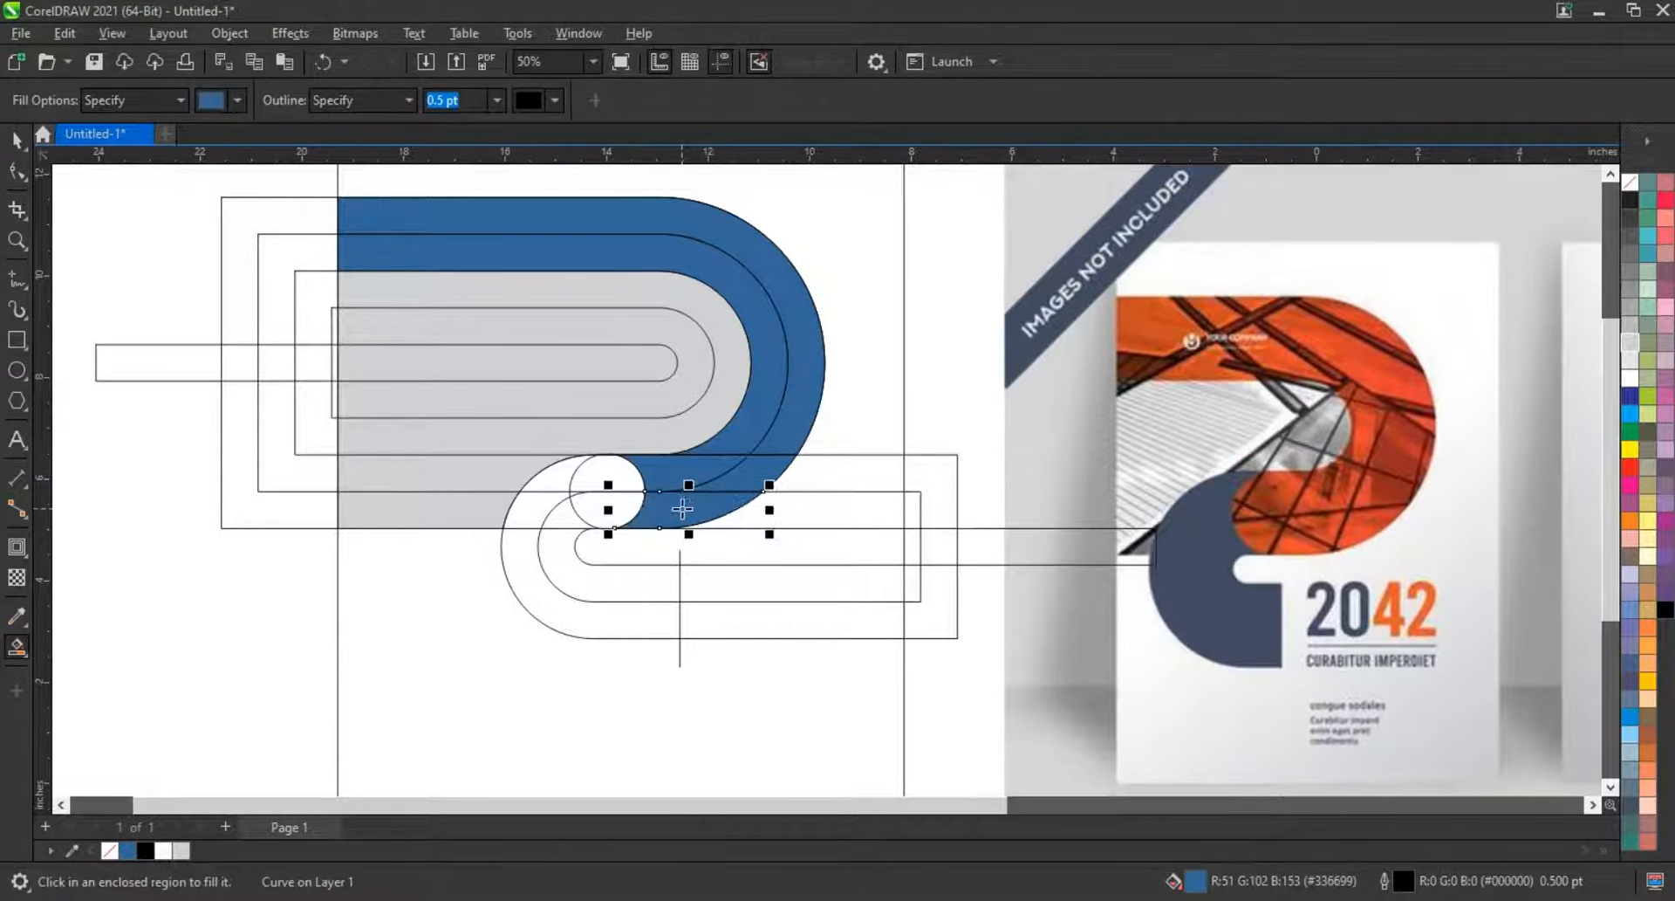
click(608, 510)
click(609, 473)
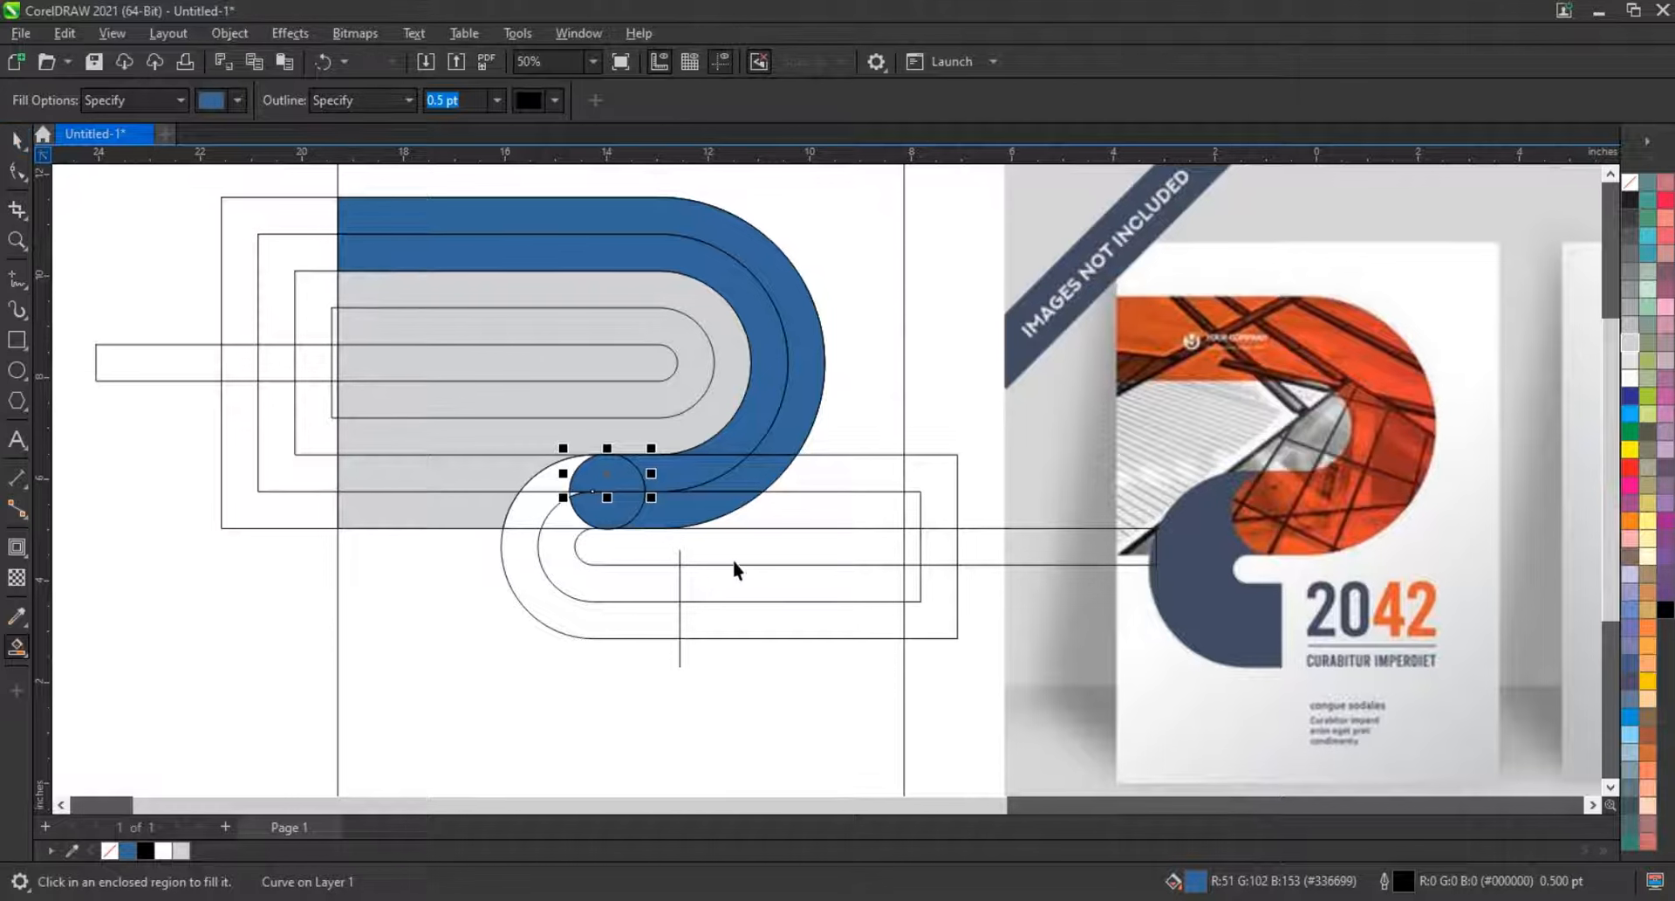
key(space)
key(space)
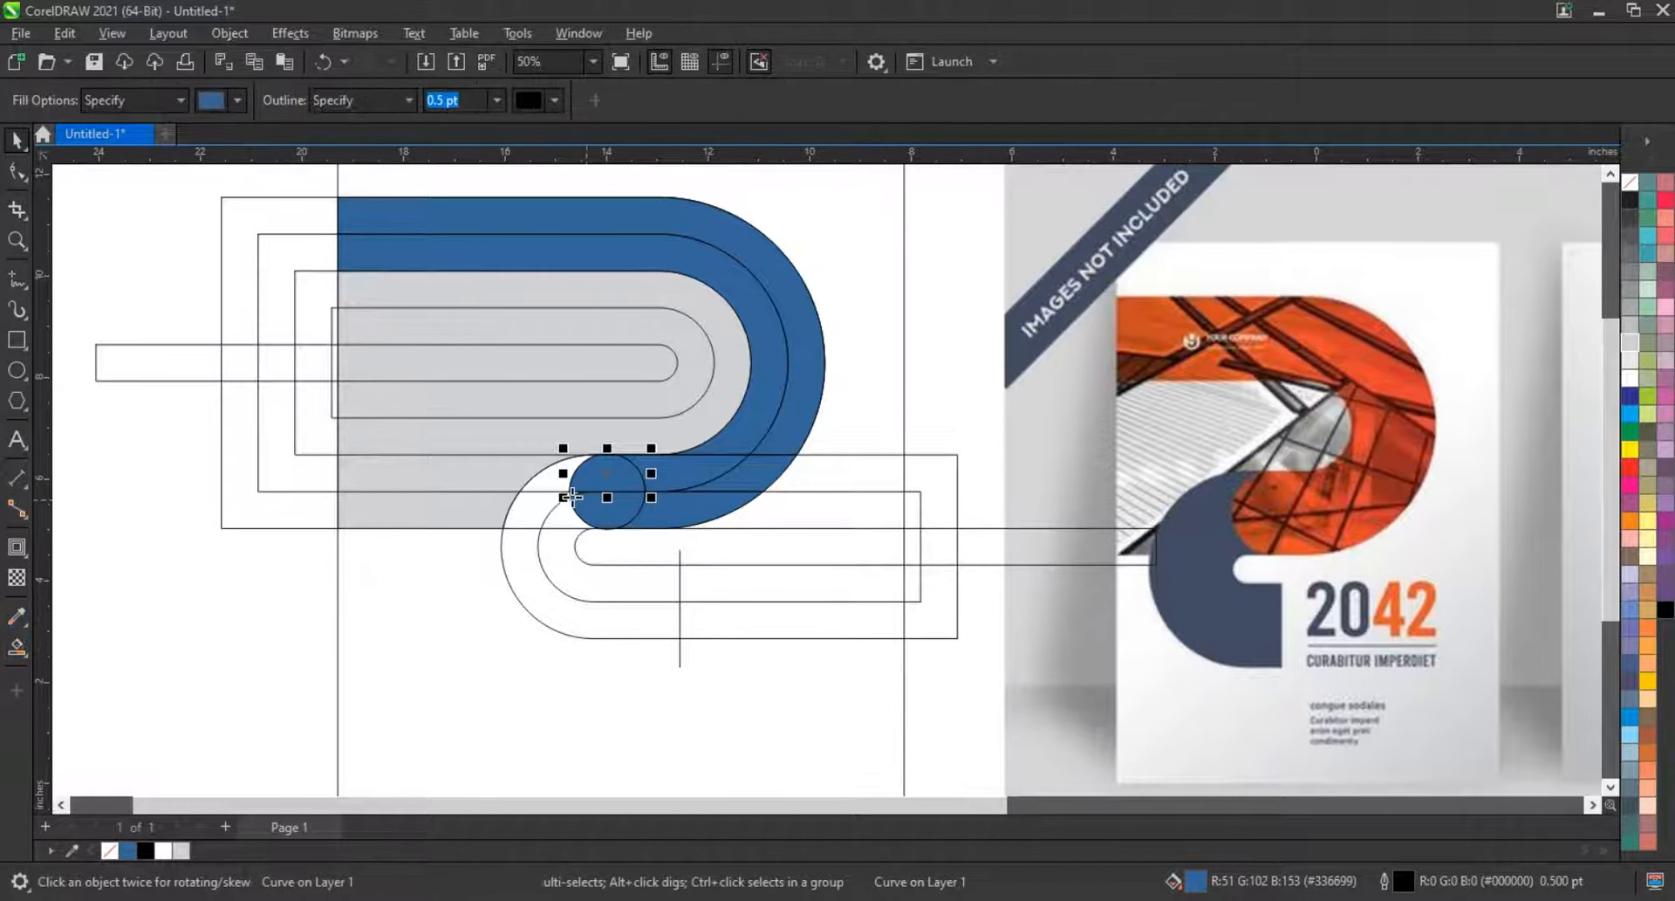
click(576, 494)
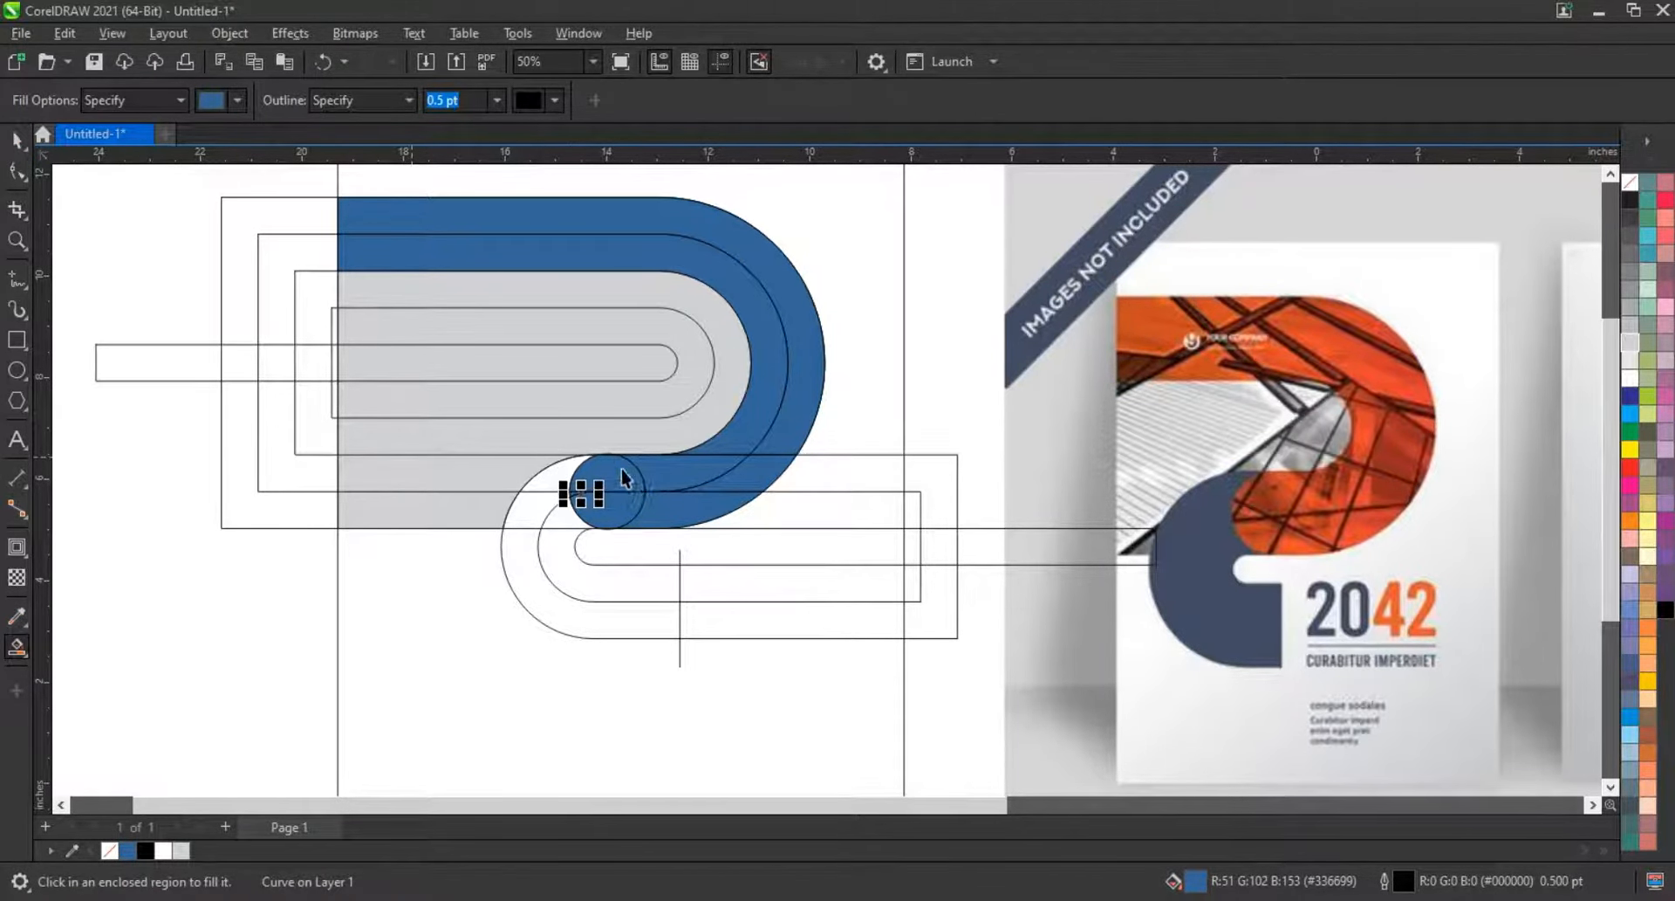
- Weld all the blue pieces of the upper band and its circular end into one shape
key(space)
click(759, 474)
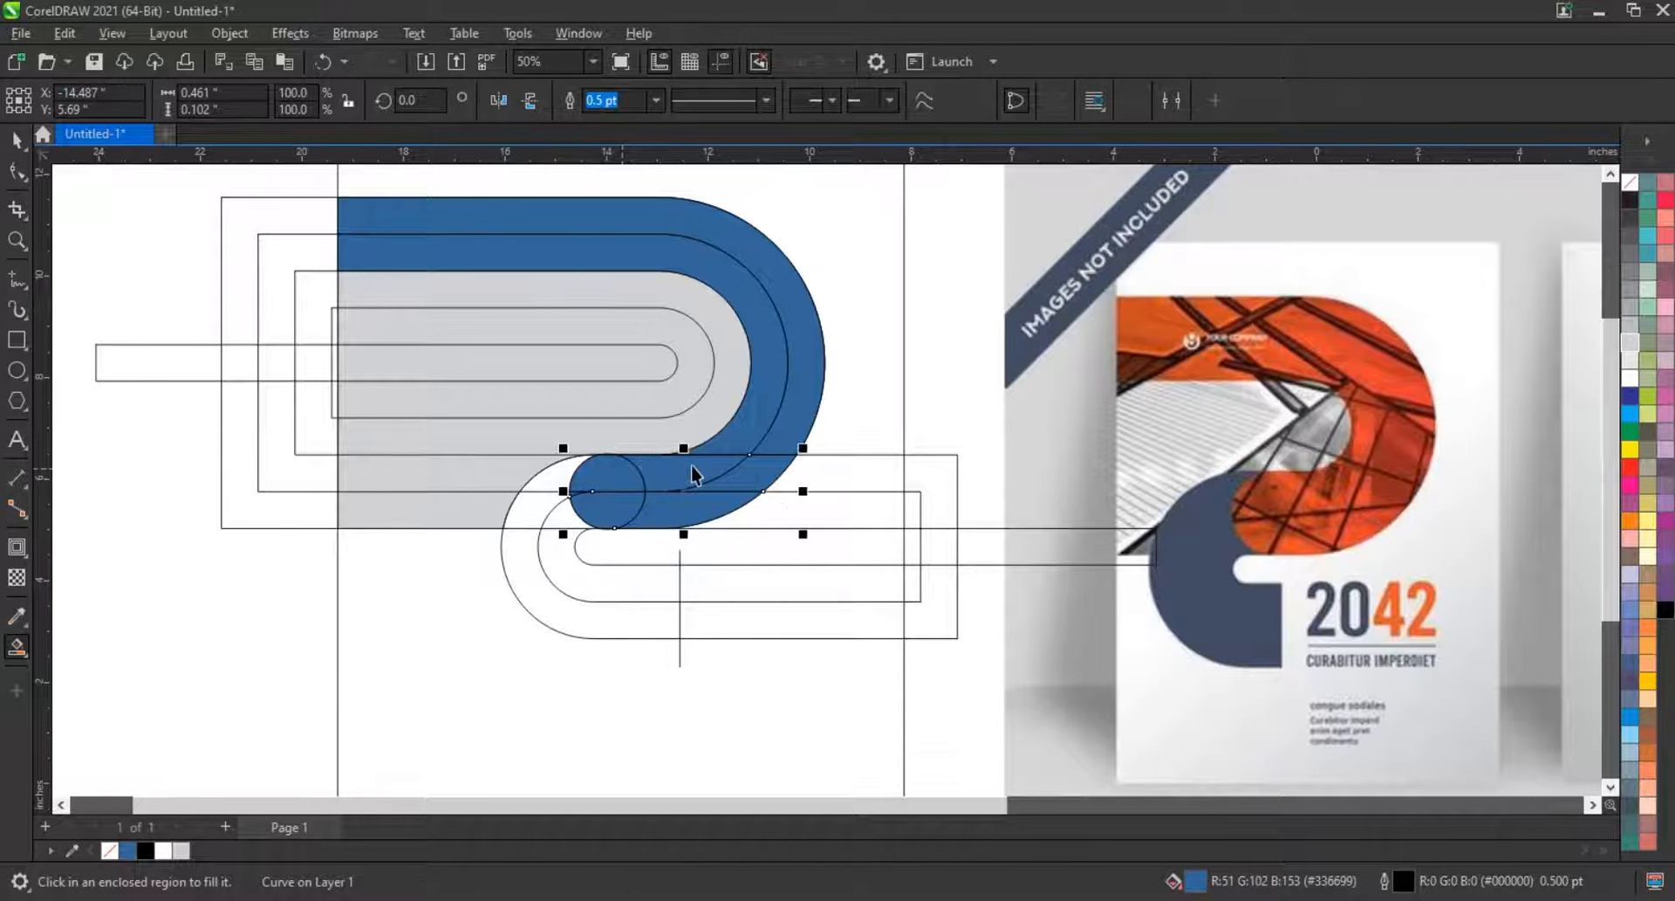
key(space)
click(759, 397)
key(ctrl+a)
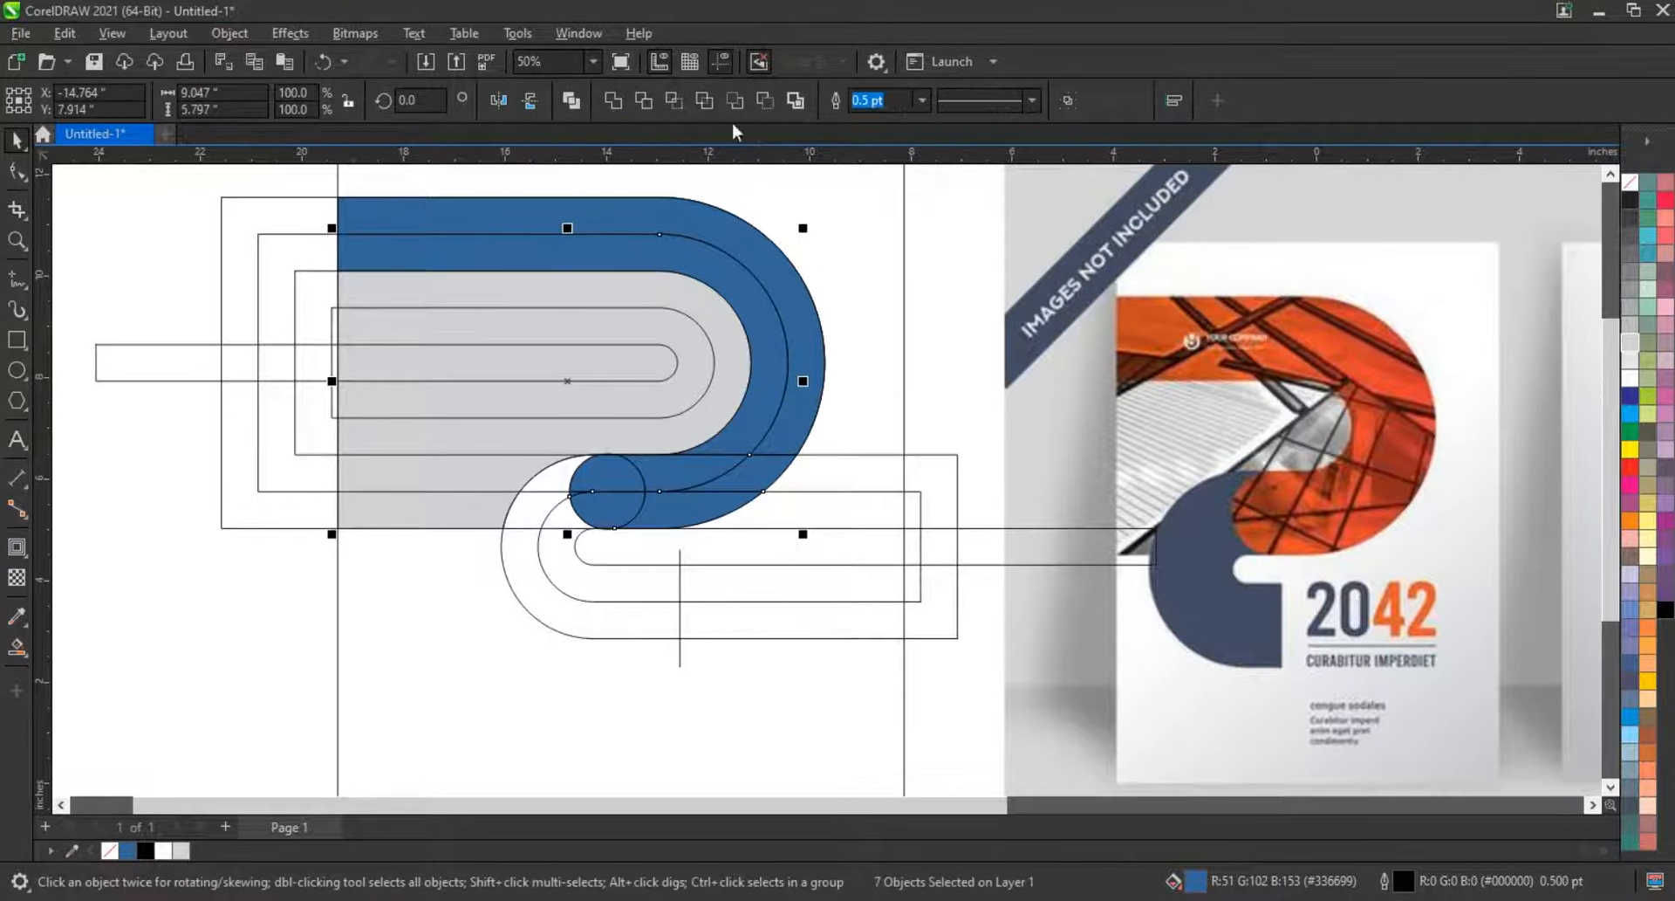
click(781, 345)
click(612, 101)
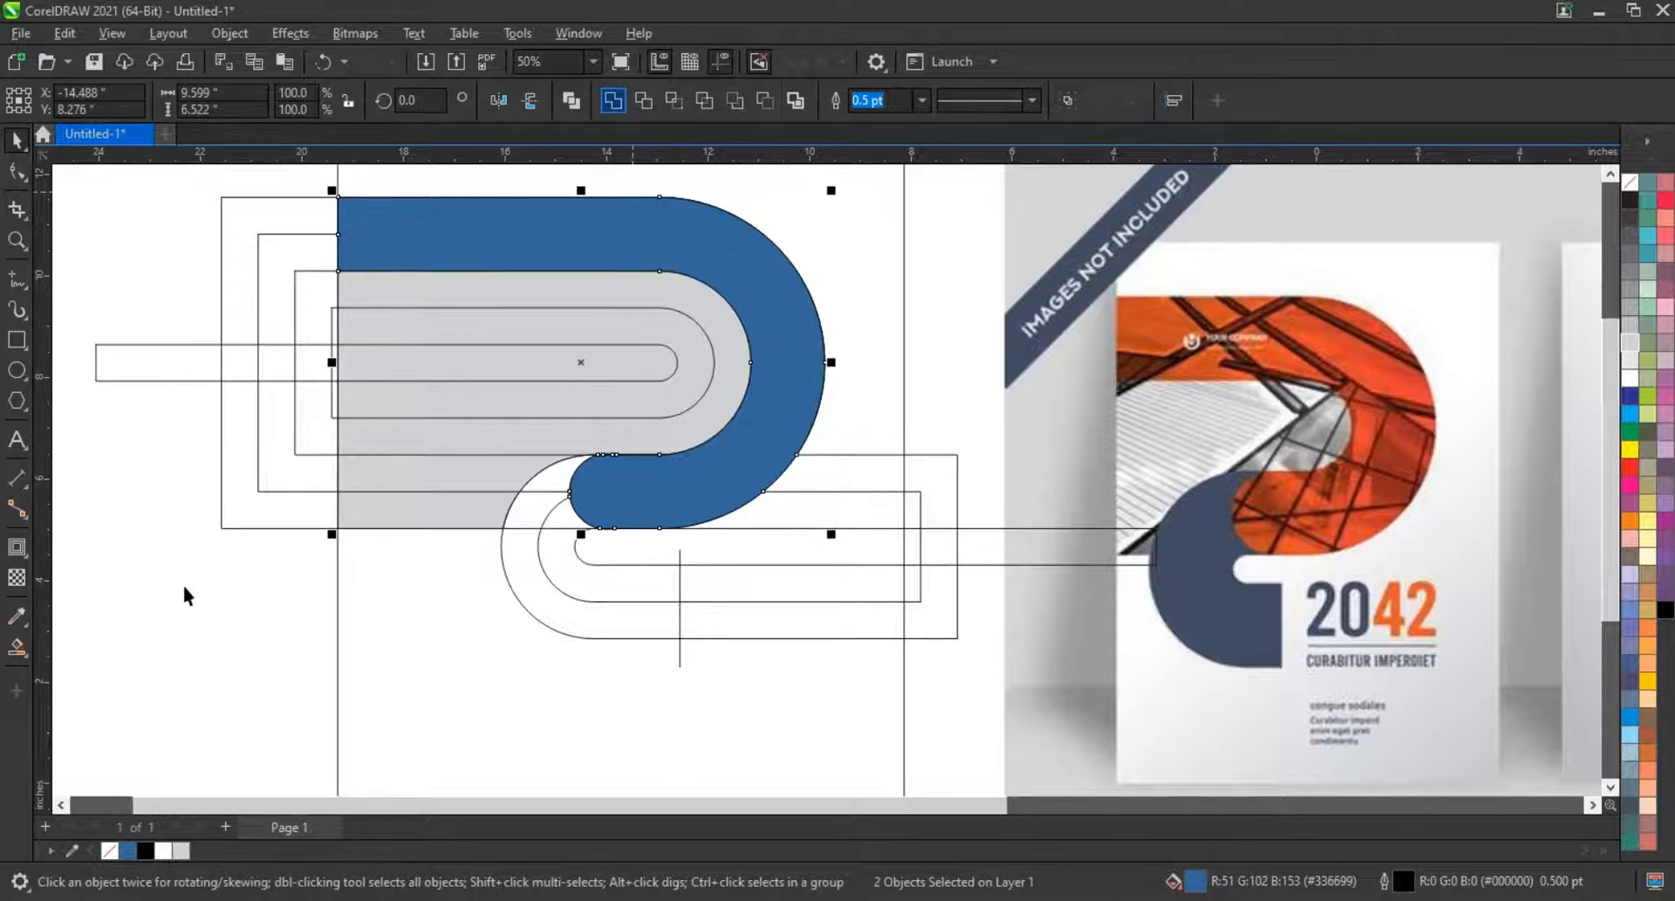
click(187, 603)
- Smart-fill the lower curved band's regions, from the circular end to the short vertical line, with blue #336699
click(17, 646)
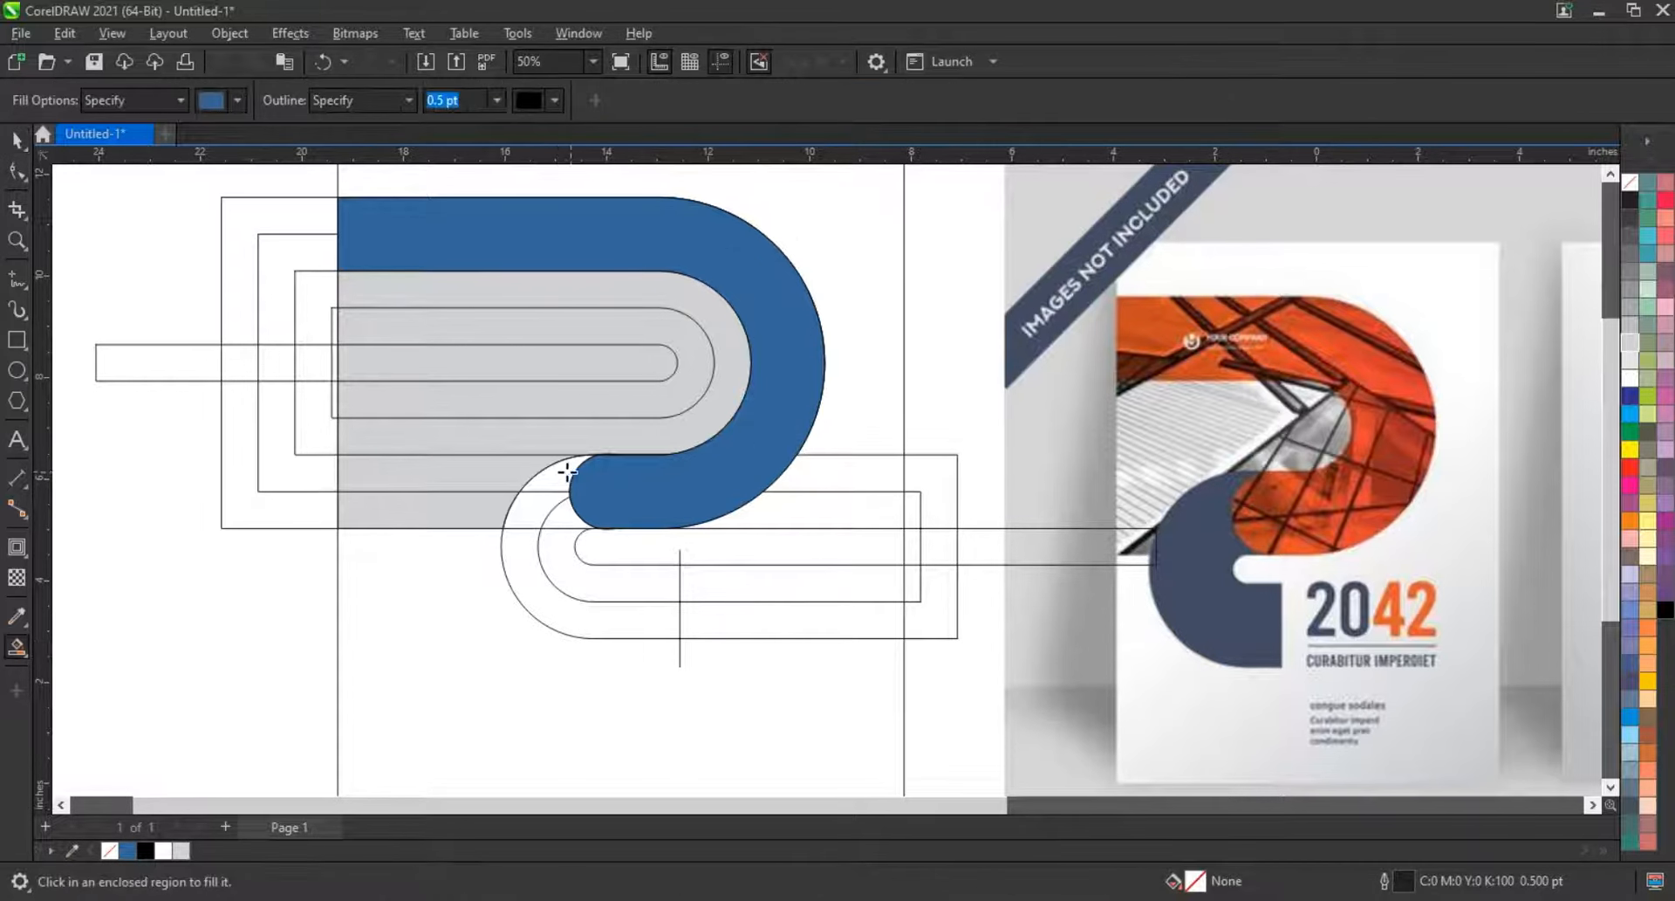
click(559, 472)
click(530, 514)
click(526, 548)
click(566, 570)
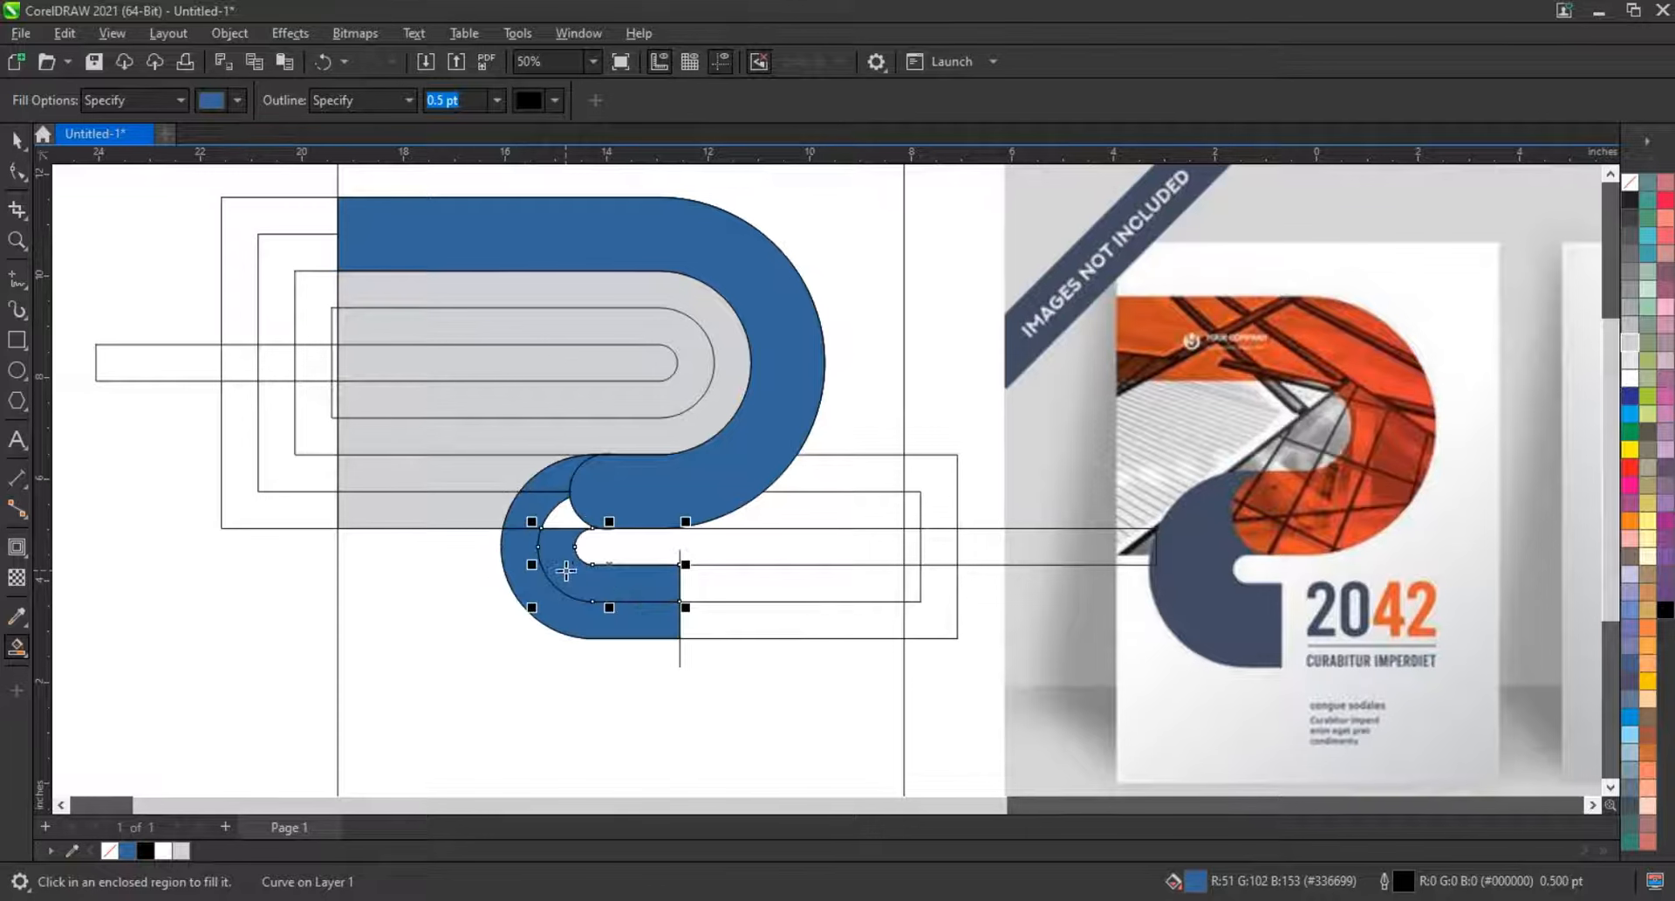
click(567, 522)
- Weld the lower curve's blue pieces into one shape, separate from the upper band
click(16, 140)
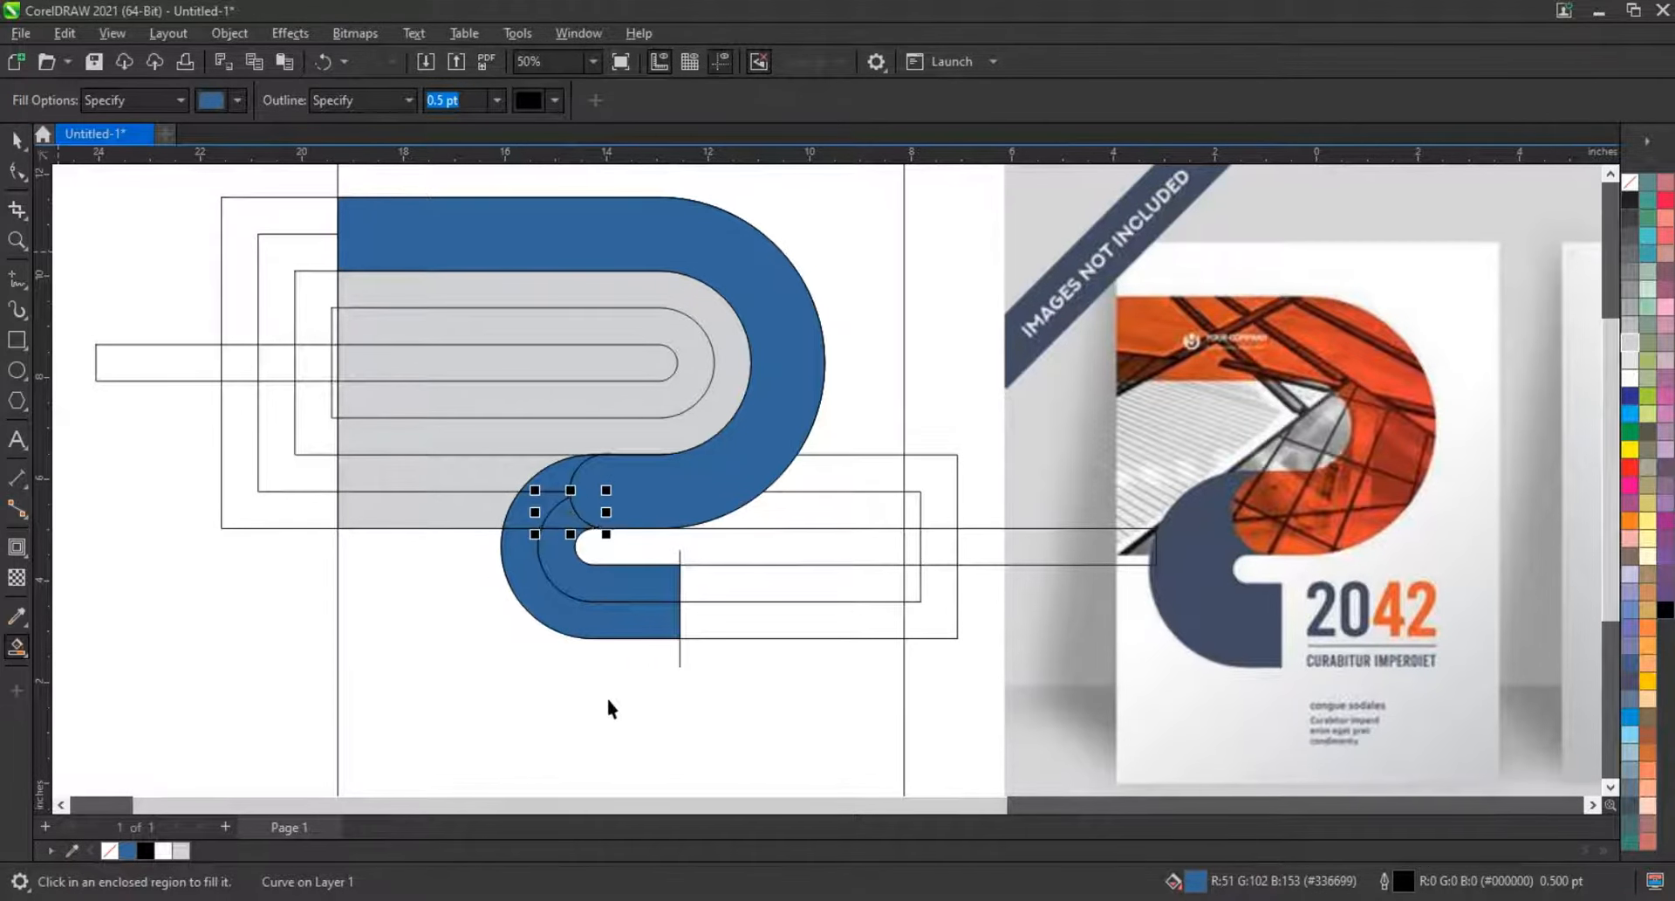
click(638, 634)
shift+click(567, 531)
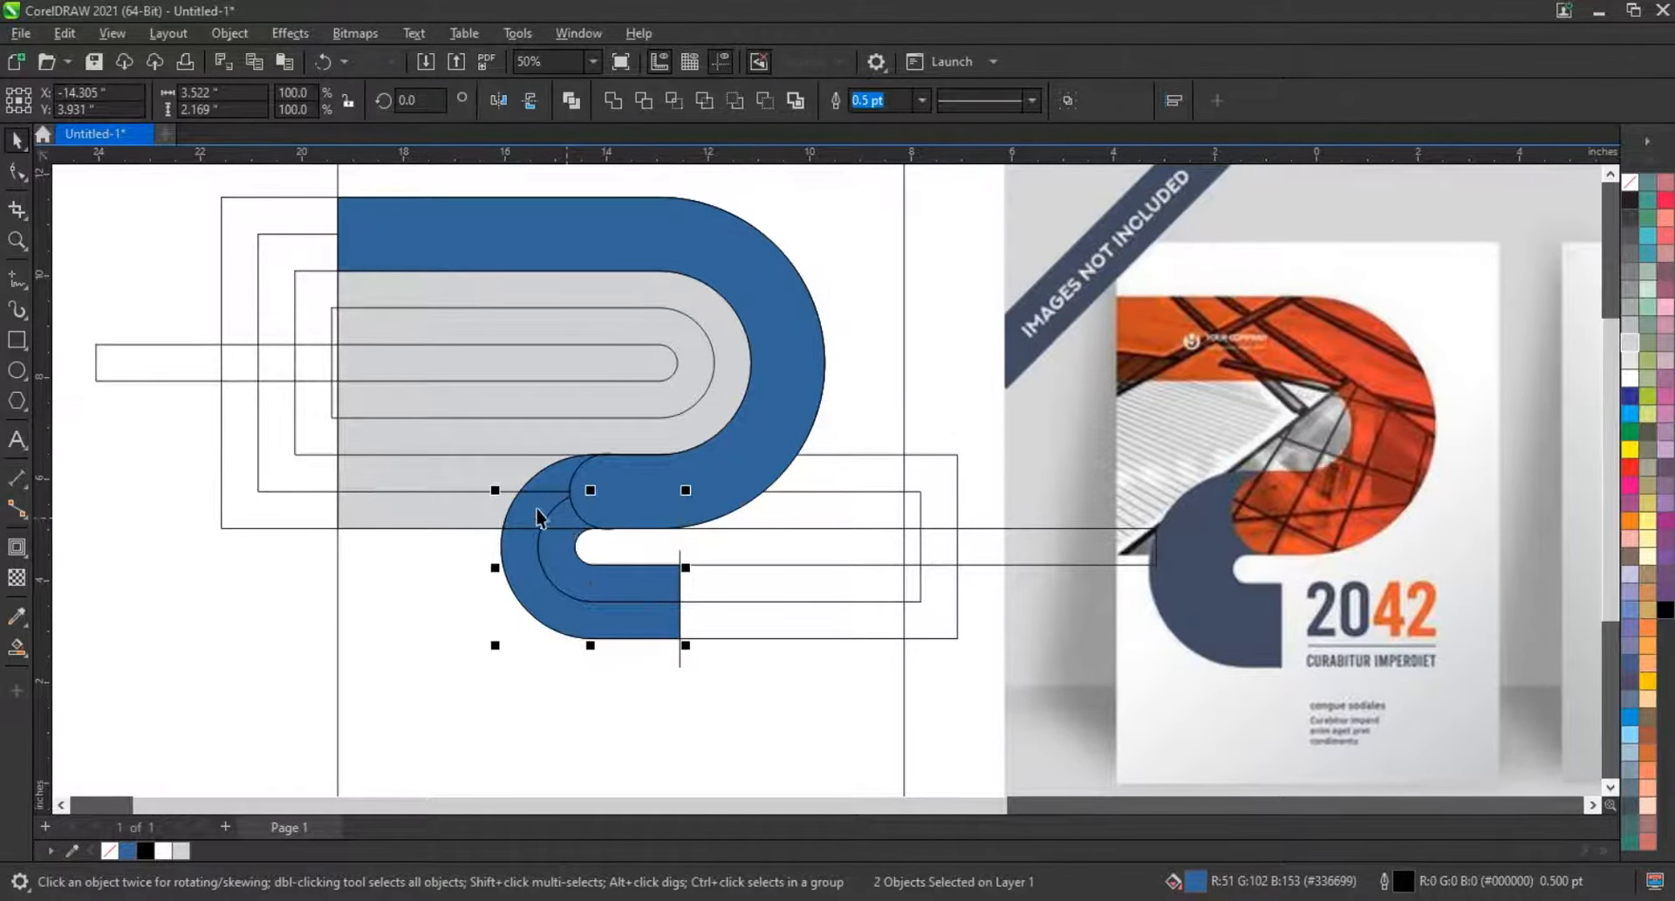
click(613, 100)
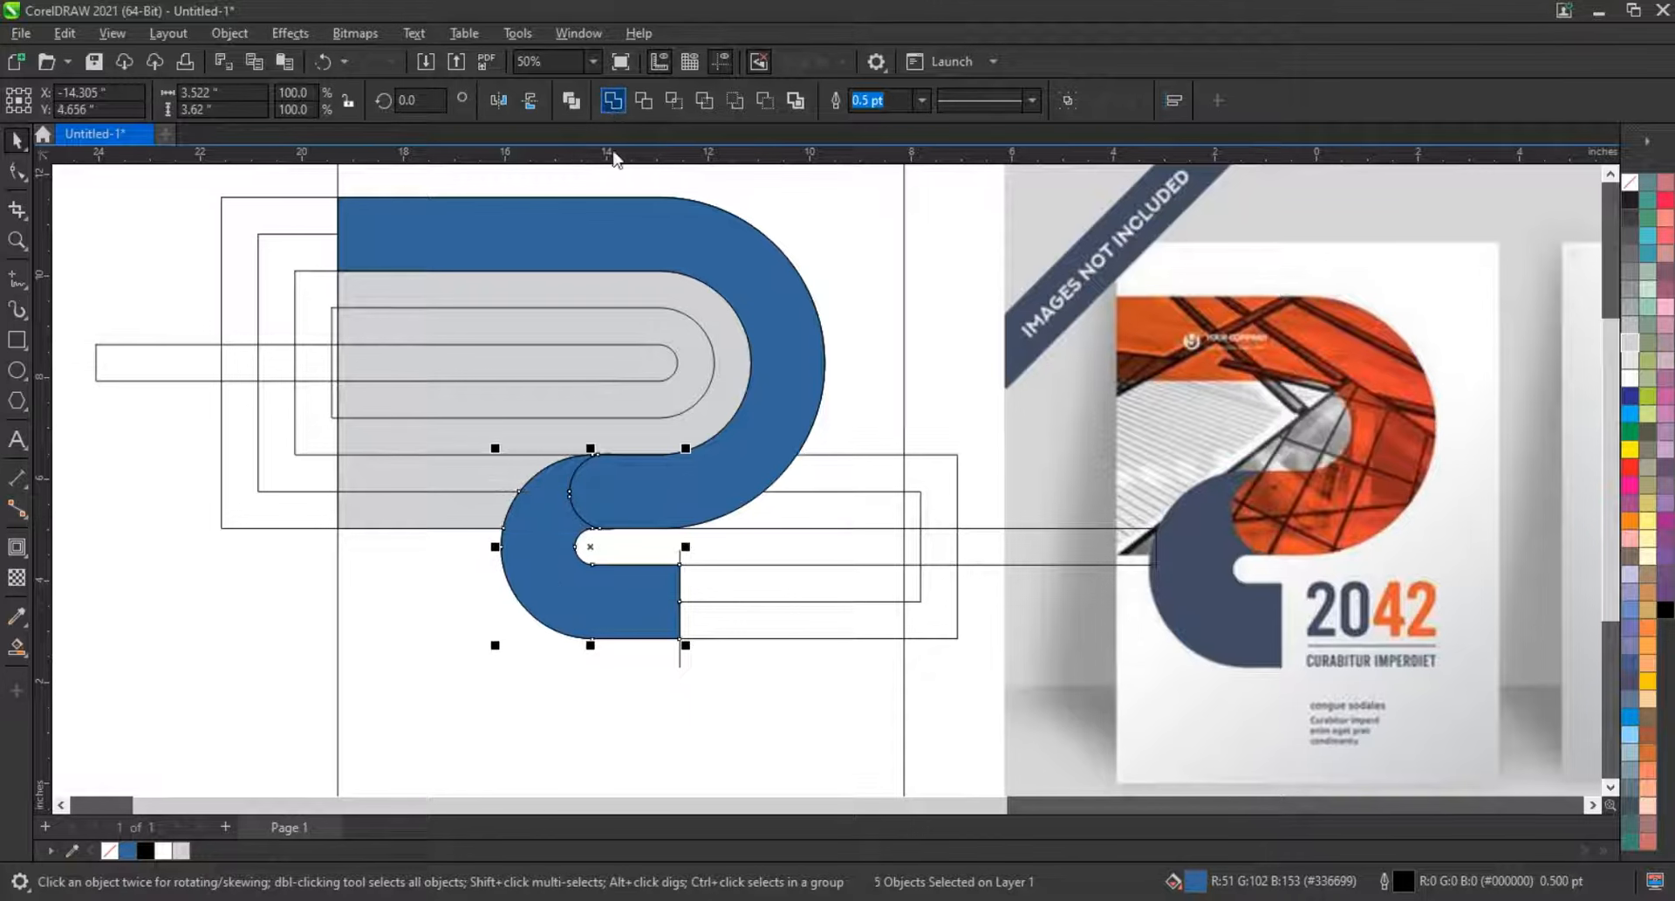
click(259, 590)
- Delete the three lower rounded outlines and the short vertical line at the lower band's end
click(953, 529)
key(Delete)
click(678, 656)
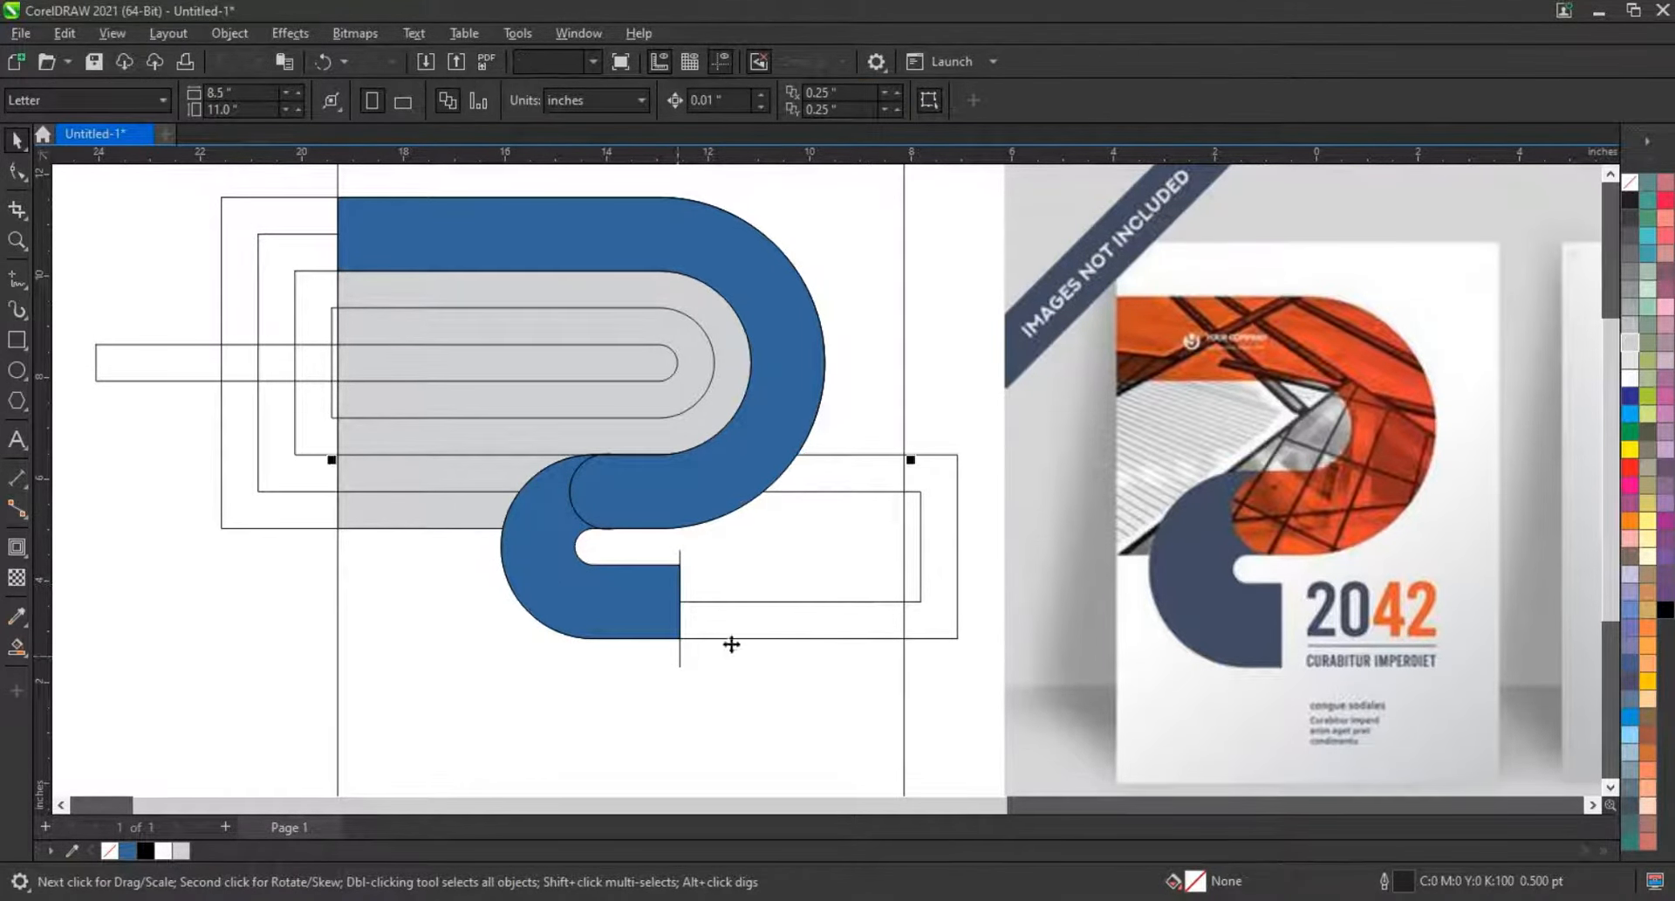
click(956, 636)
key(Delete)
click(850, 594)
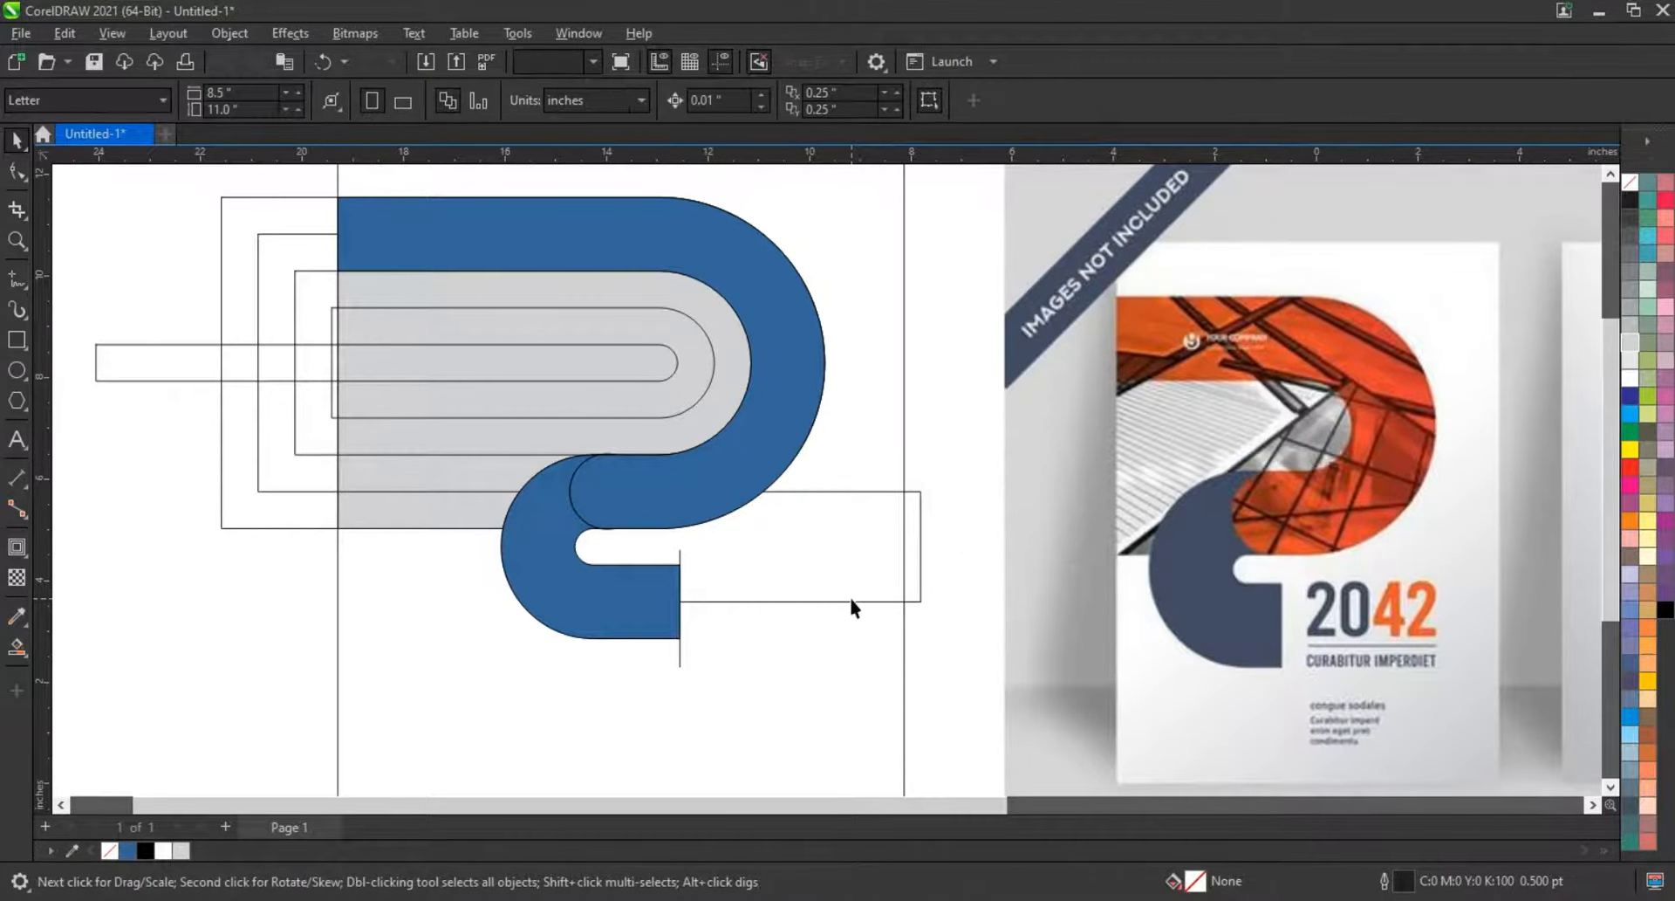
click(855, 601)
key(Delete)
click(679, 647)
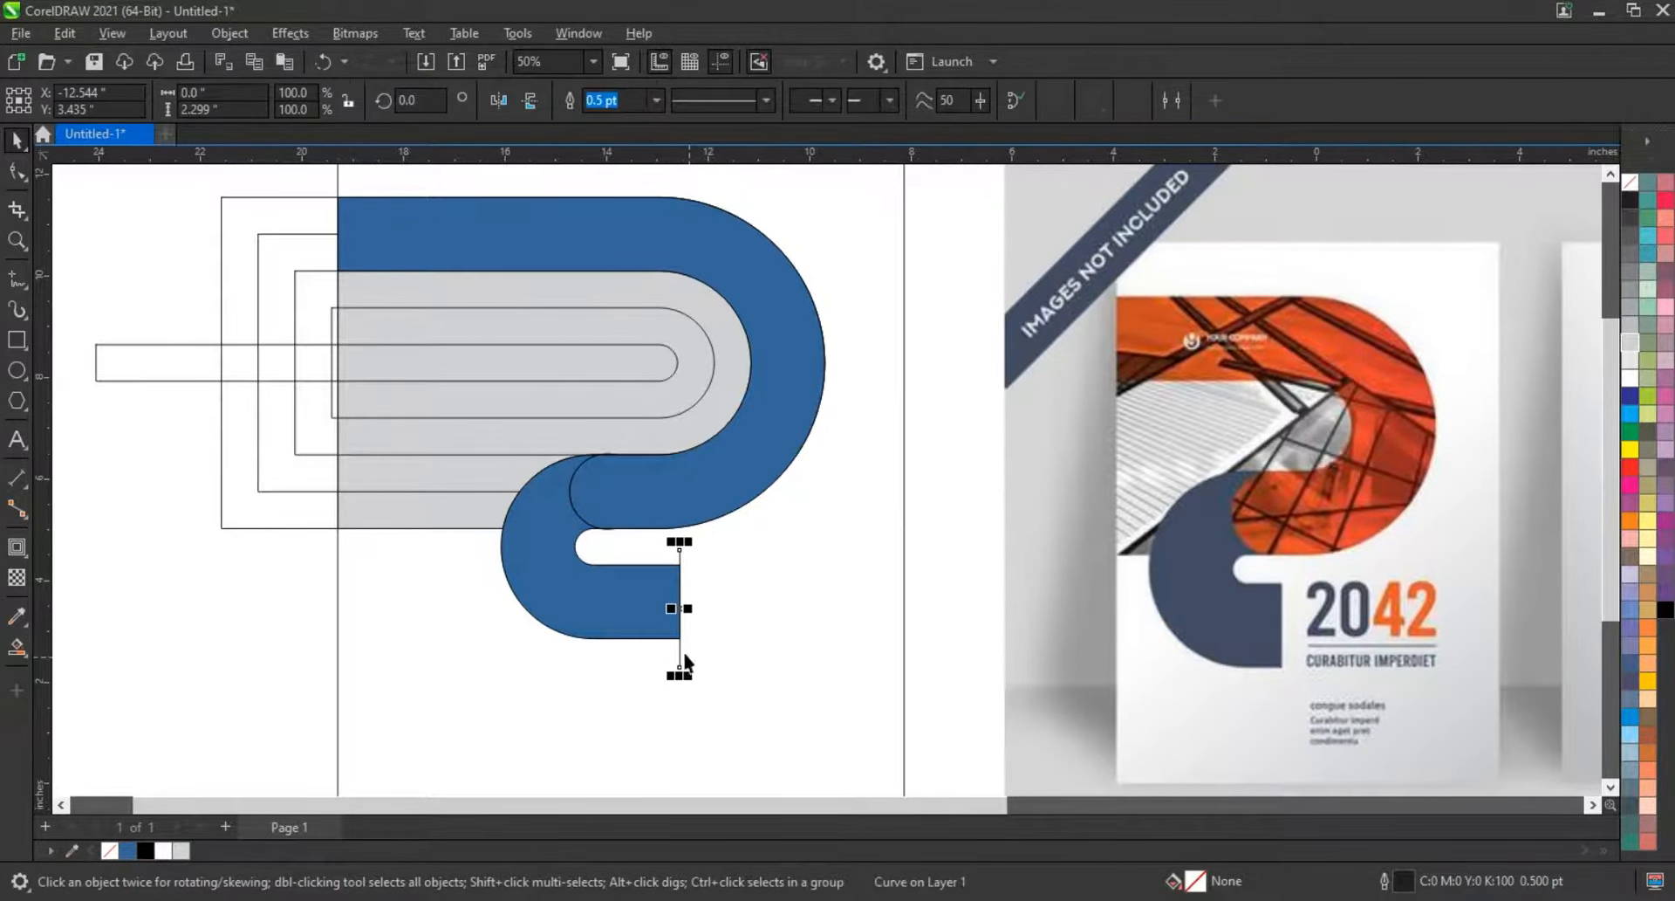
key(Delete)
- Delete the five nested rounded rectangle outlines around and inside the upper shape
click(442, 528)
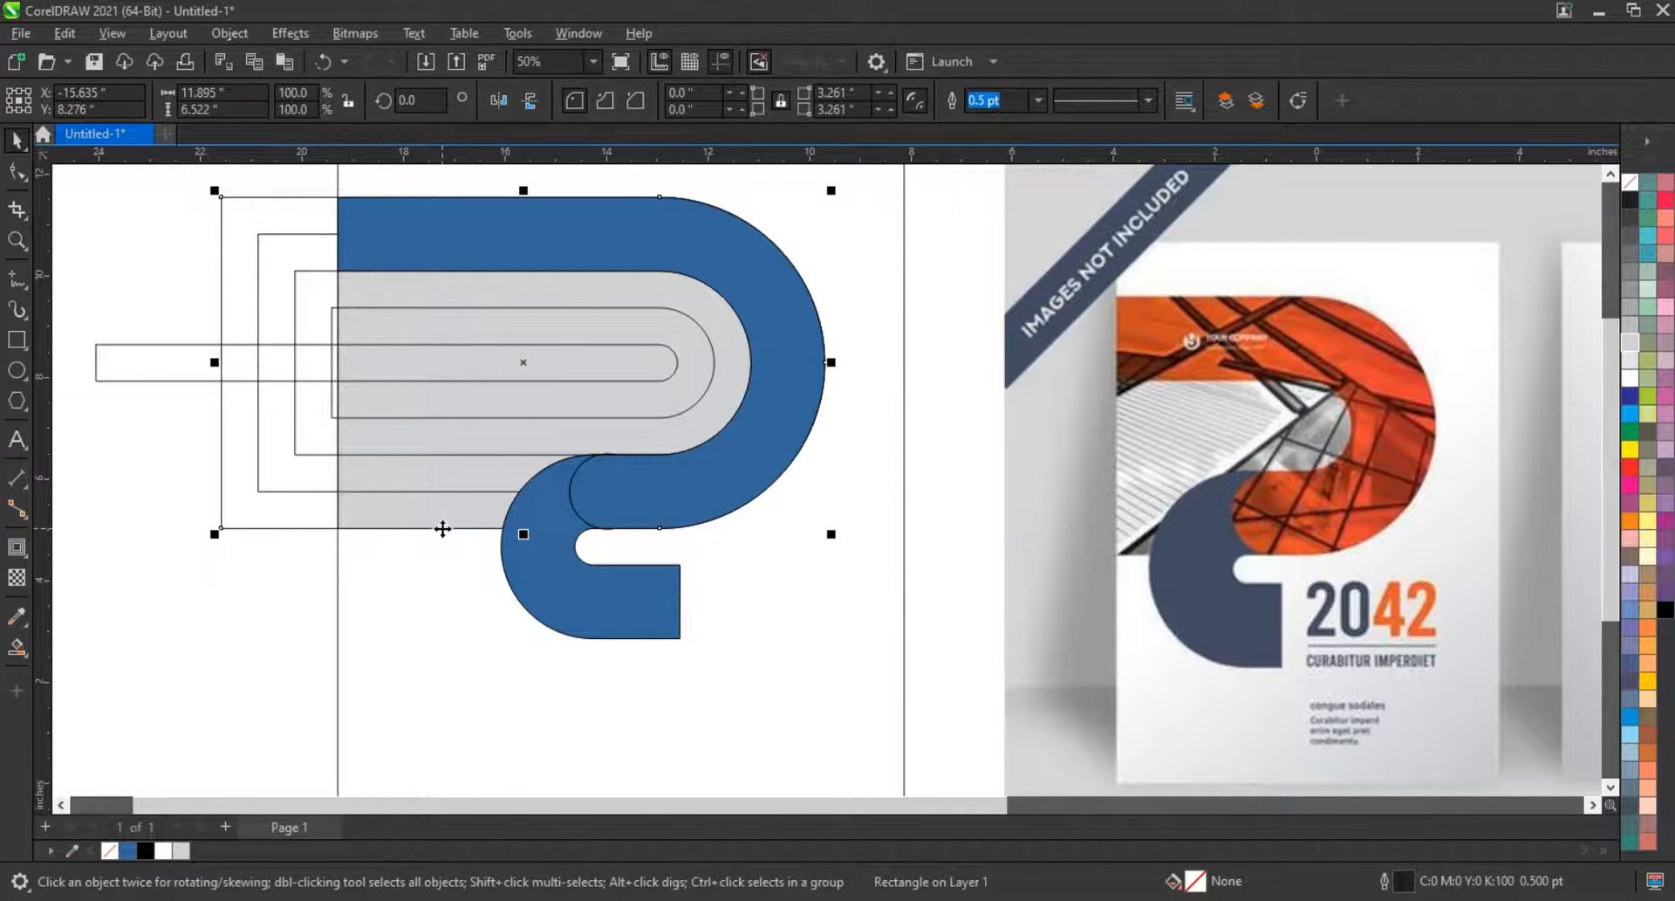
key(Delete)
click(296, 491)
key(Delete)
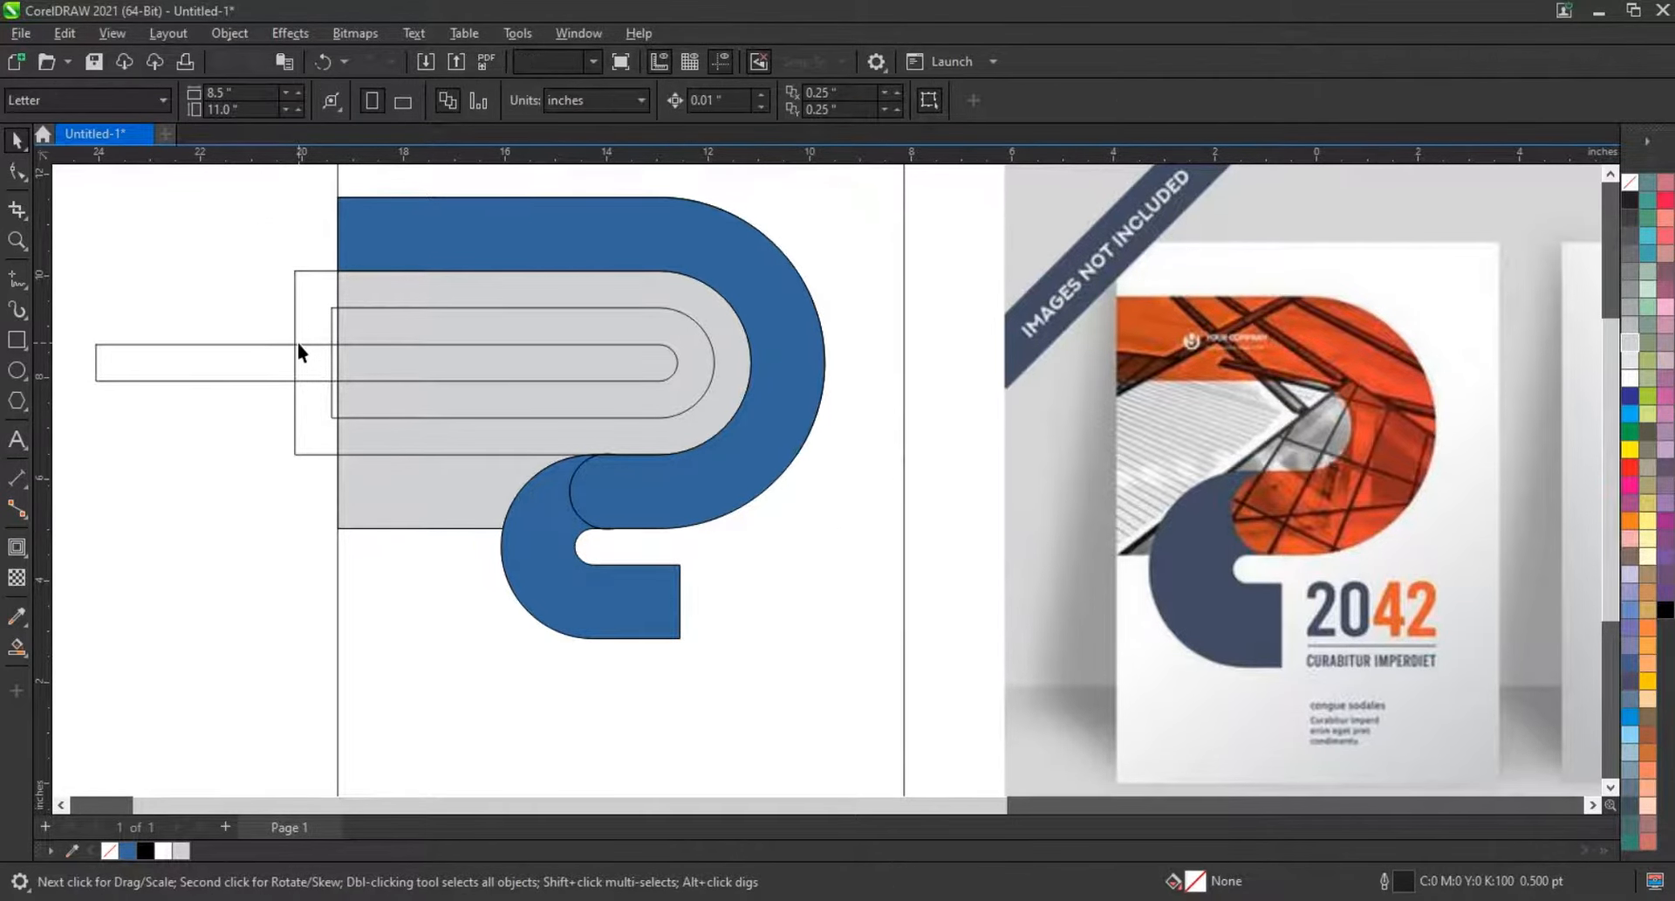
click(297, 342)
key(Delete)
click(332, 318)
key(Delete)
click(305, 362)
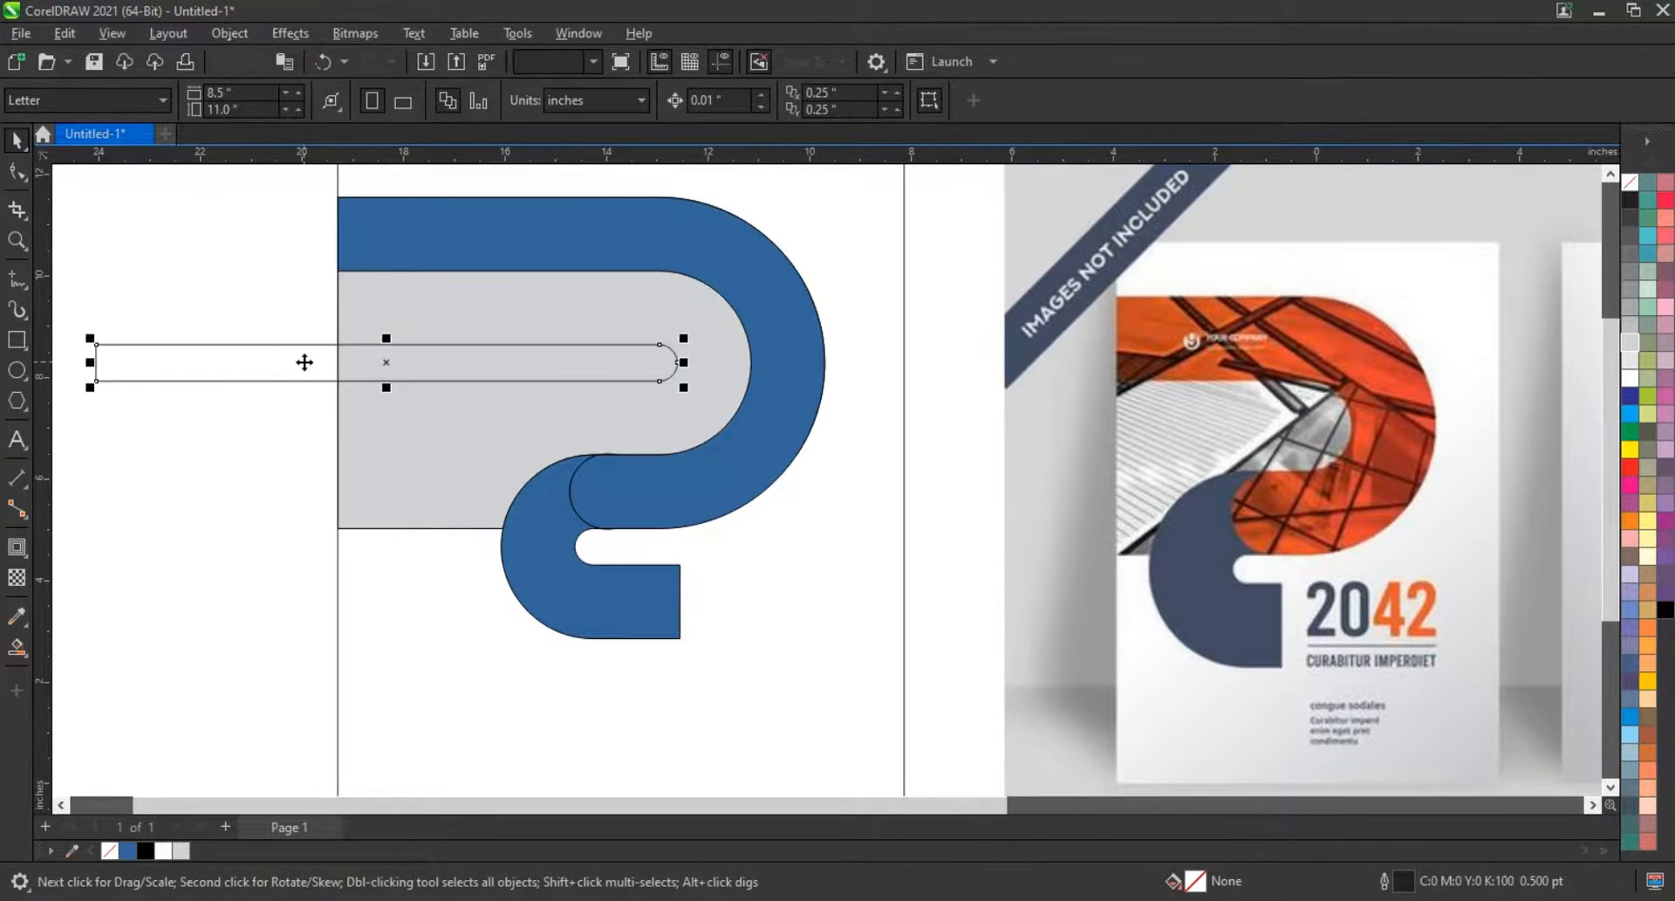
key(Delete)
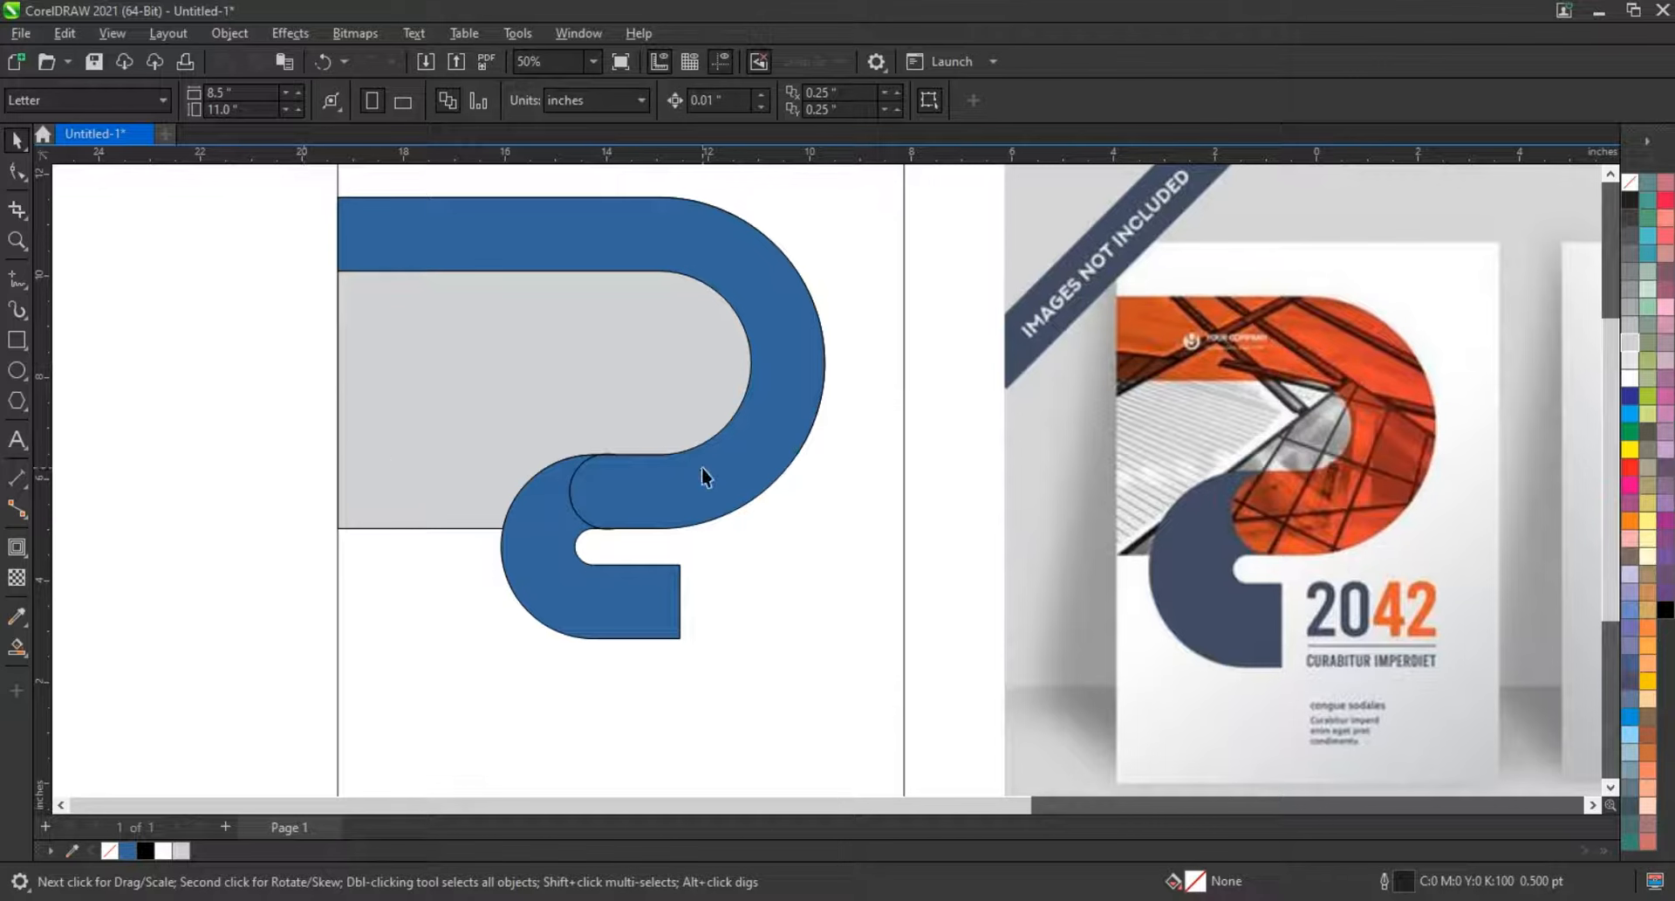
- Combine the upper and lower blue bands into a single curve object
click(701, 467)
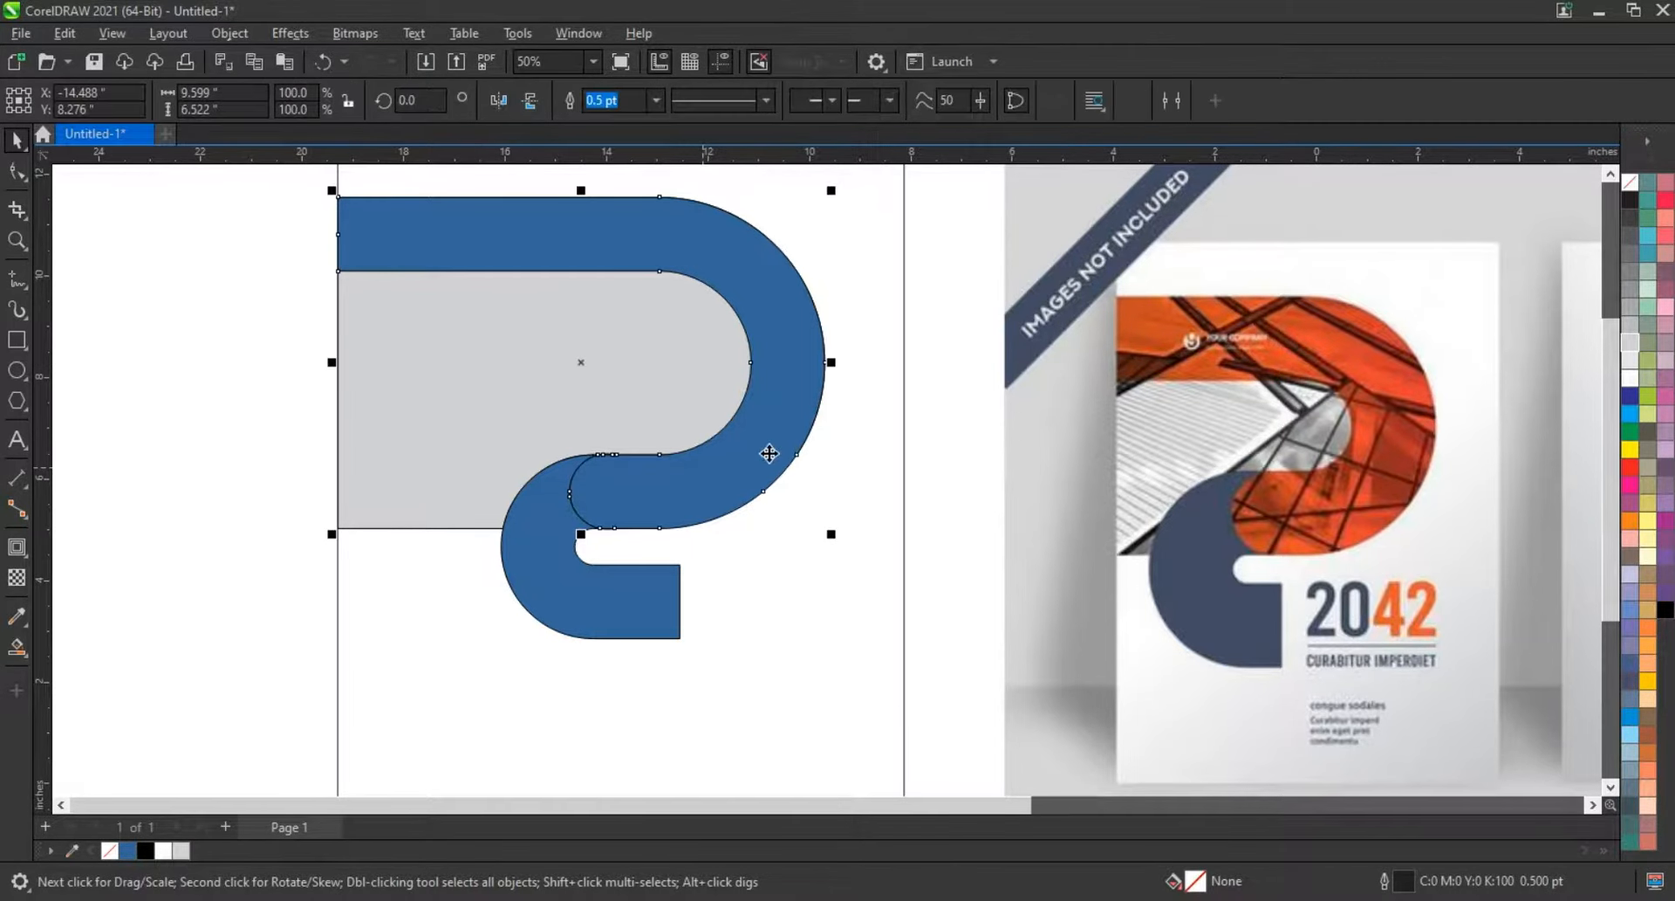
shift+click(637, 591)
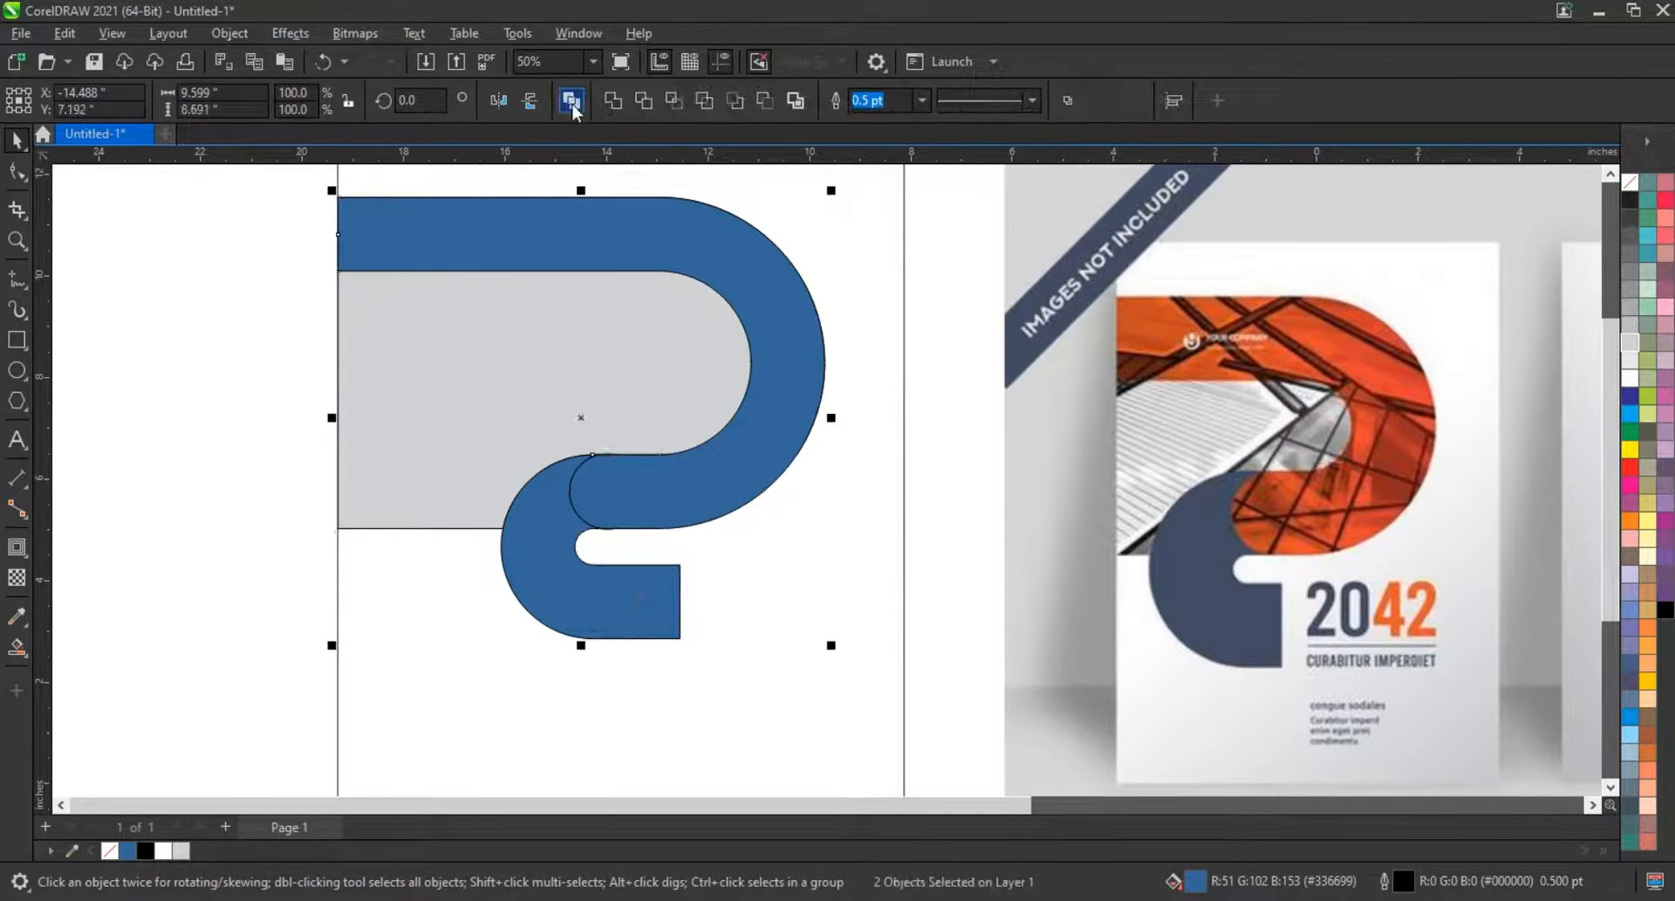
click(144, 500)
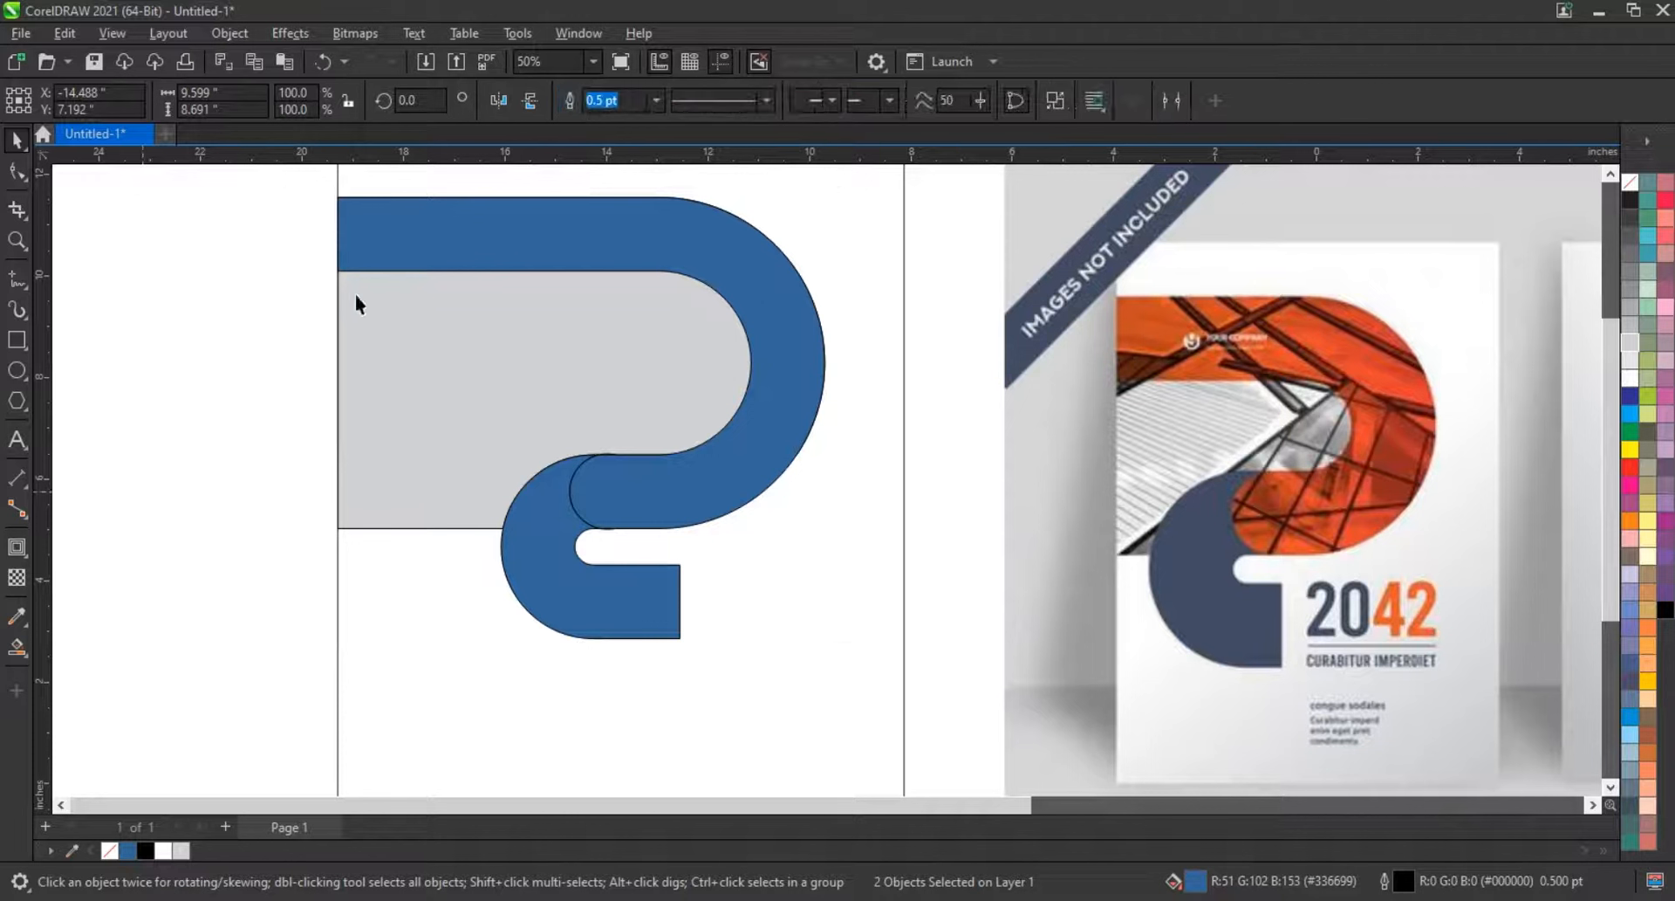
- Fill the upper band orange-red and the lower band with the slate blue (#424C67) sampled from the reference cover
click(668, 501)
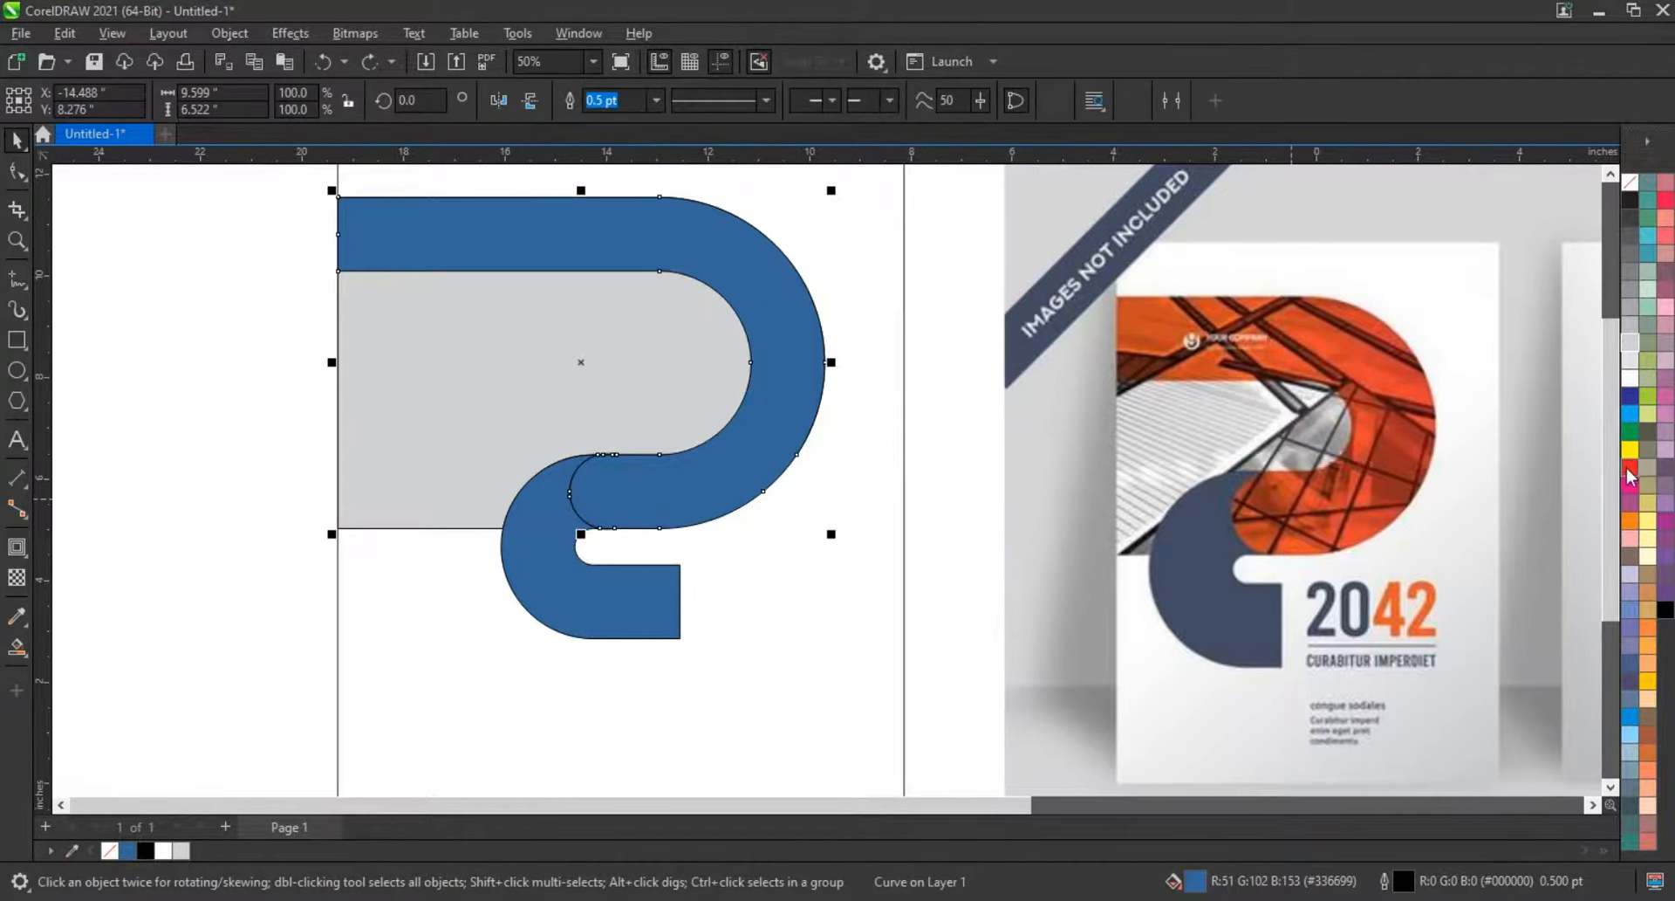
click(1631, 521)
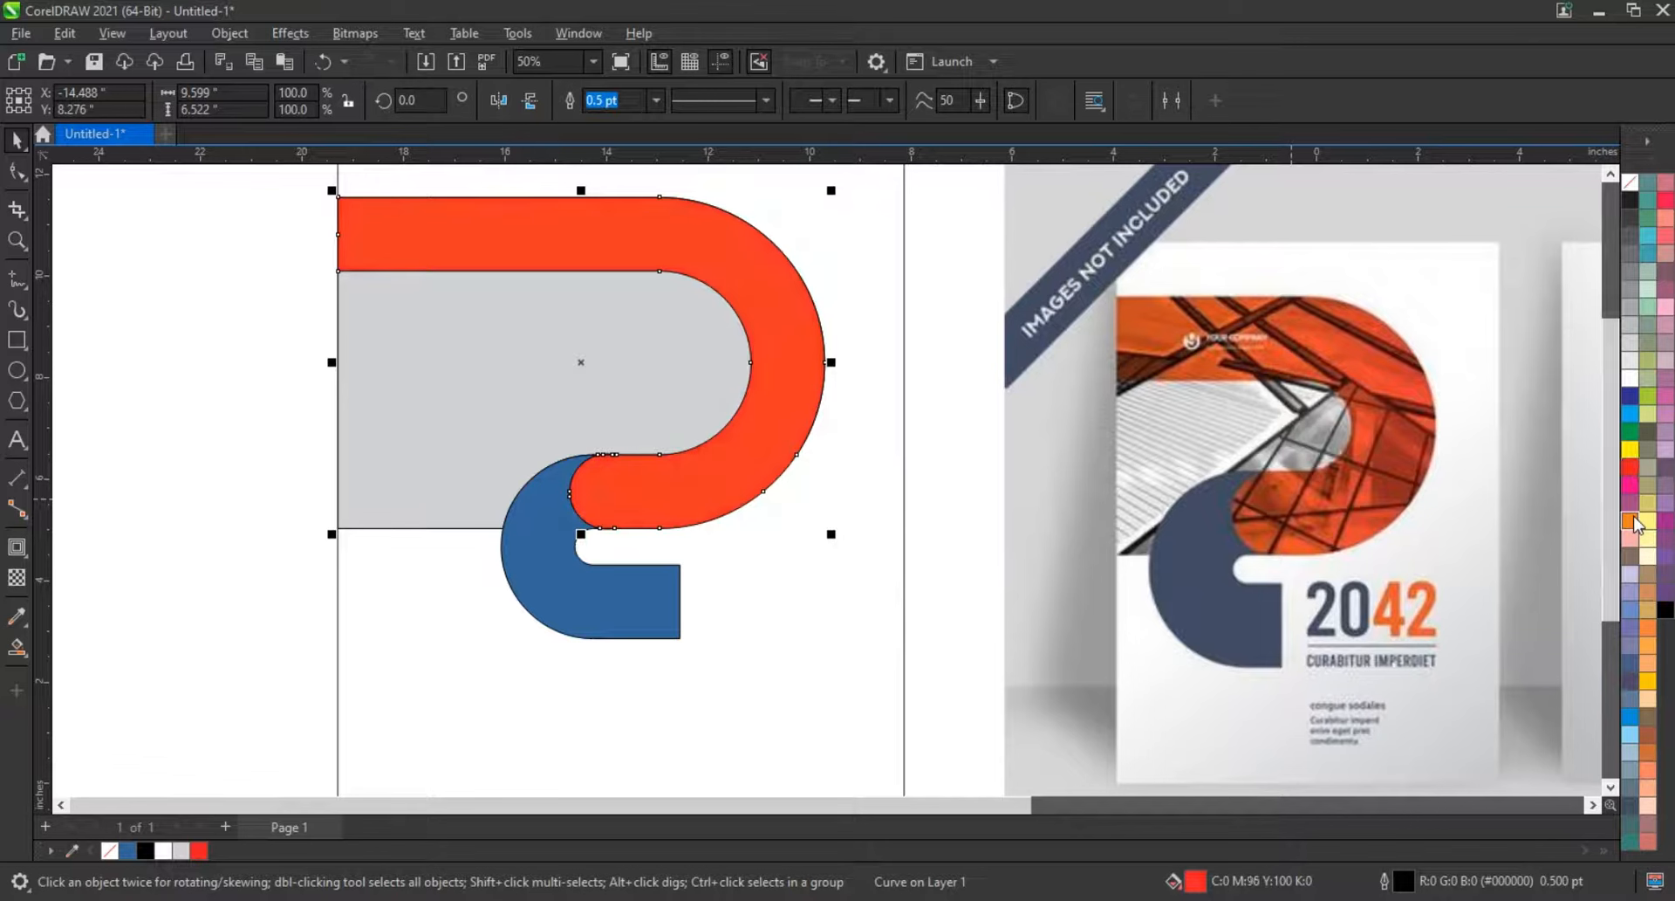
click(628, 604)
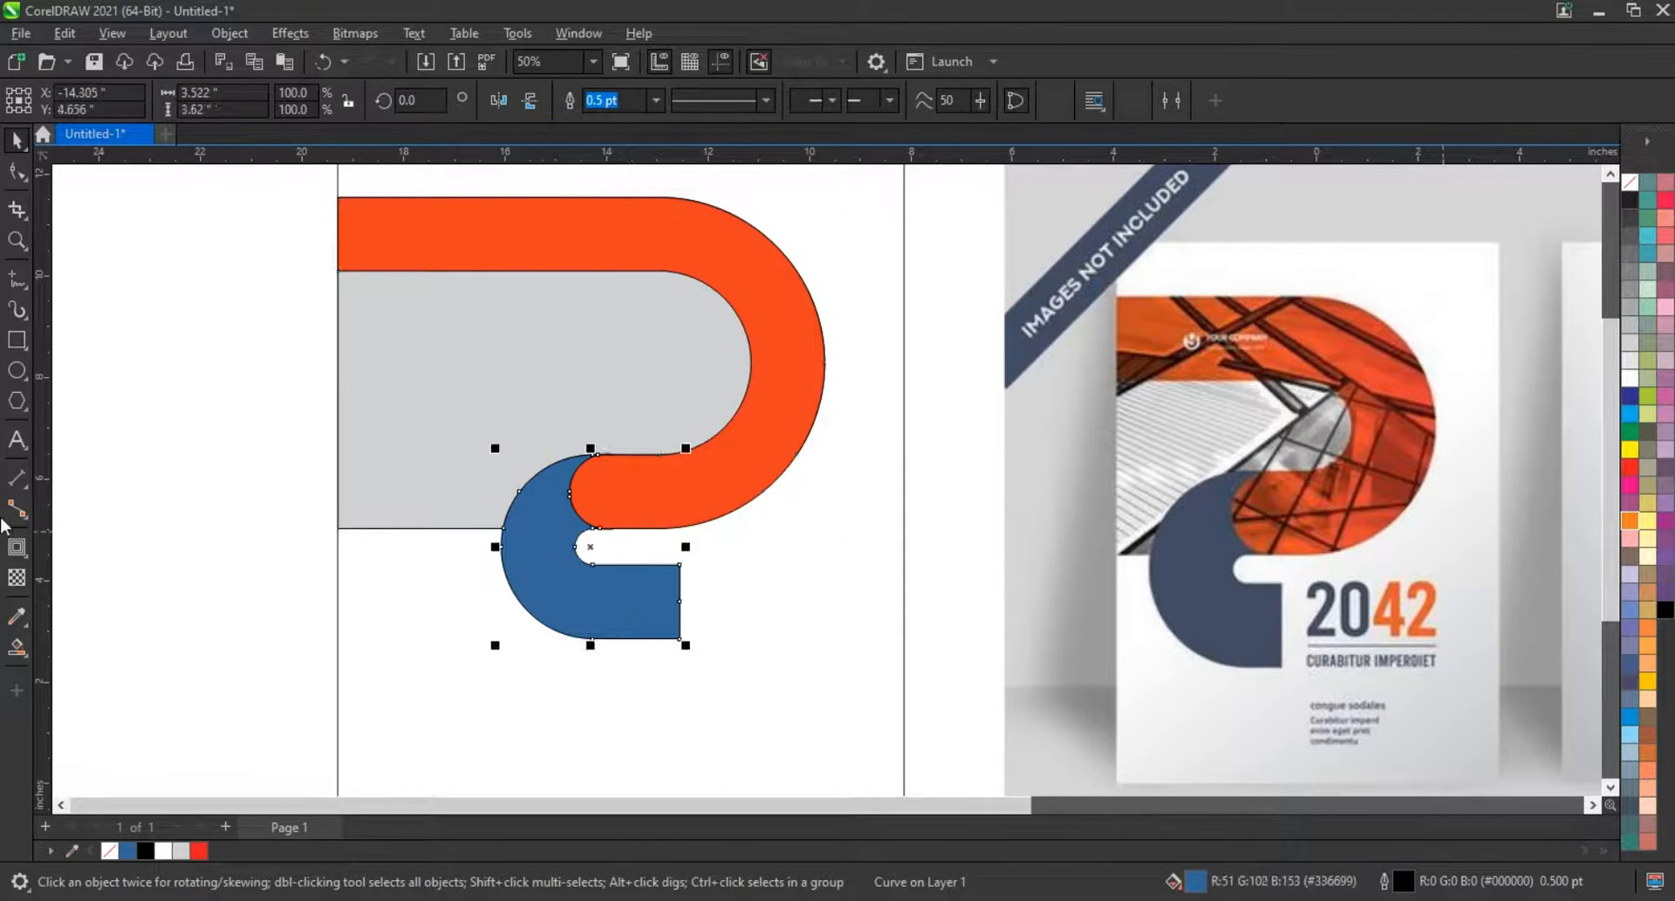
click(17, 618)
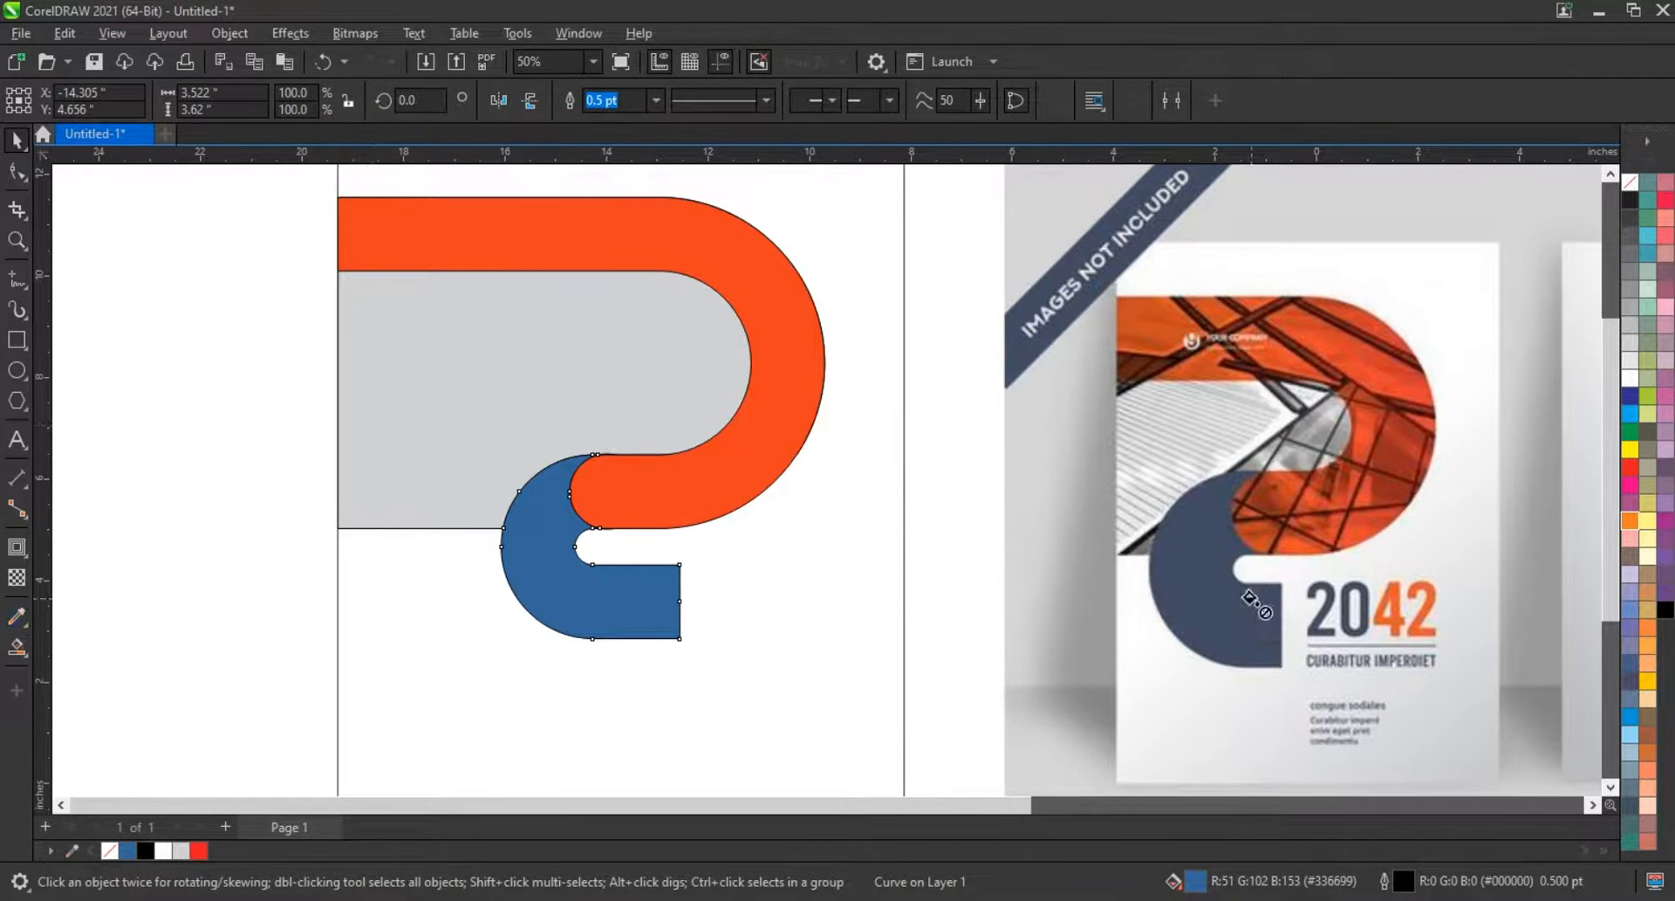
click(593, 612)
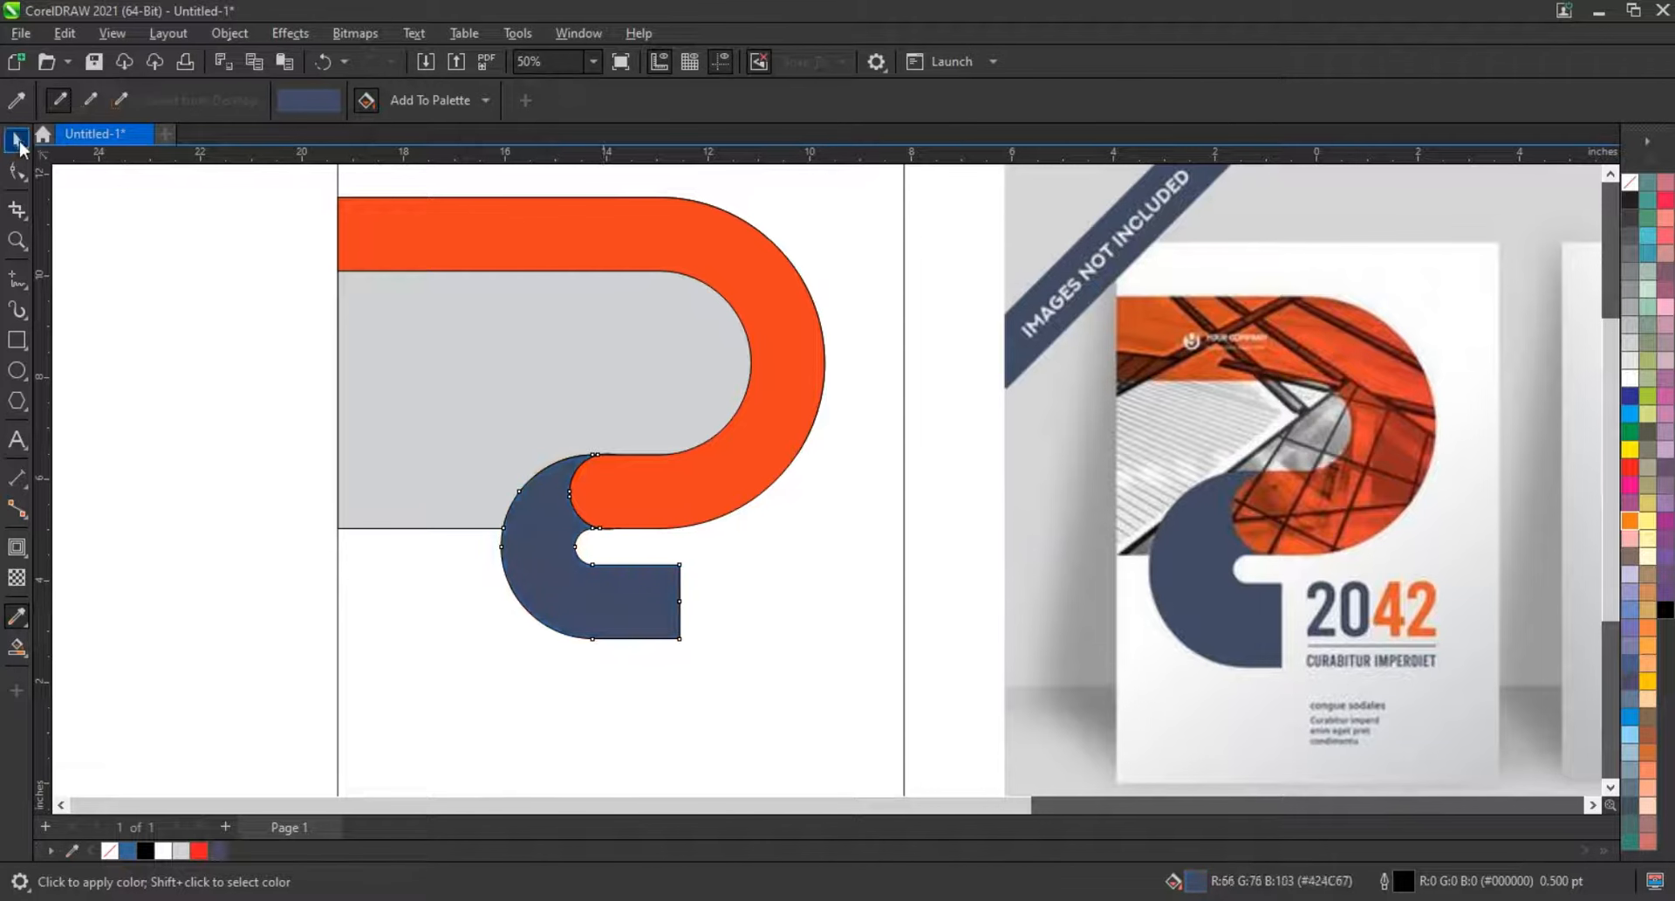
click(28, 157)
click(77, 141)
click(231, 408)
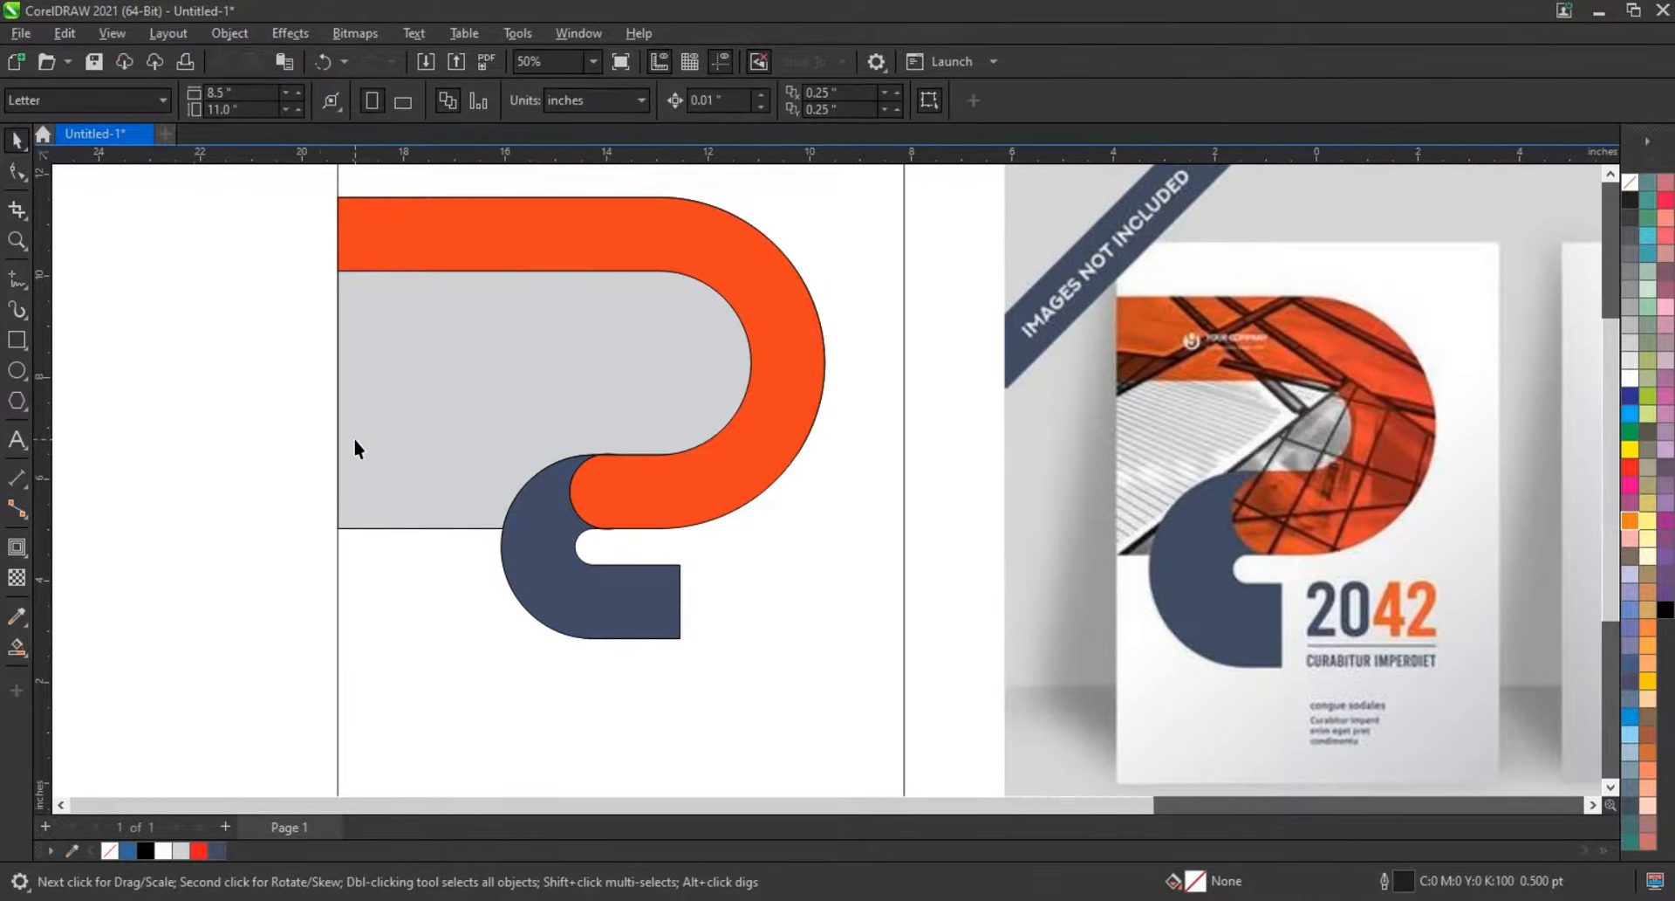
scroll(355, 448, down, 1)
scroll(773, 518, down, 2)
click(1436, 556)
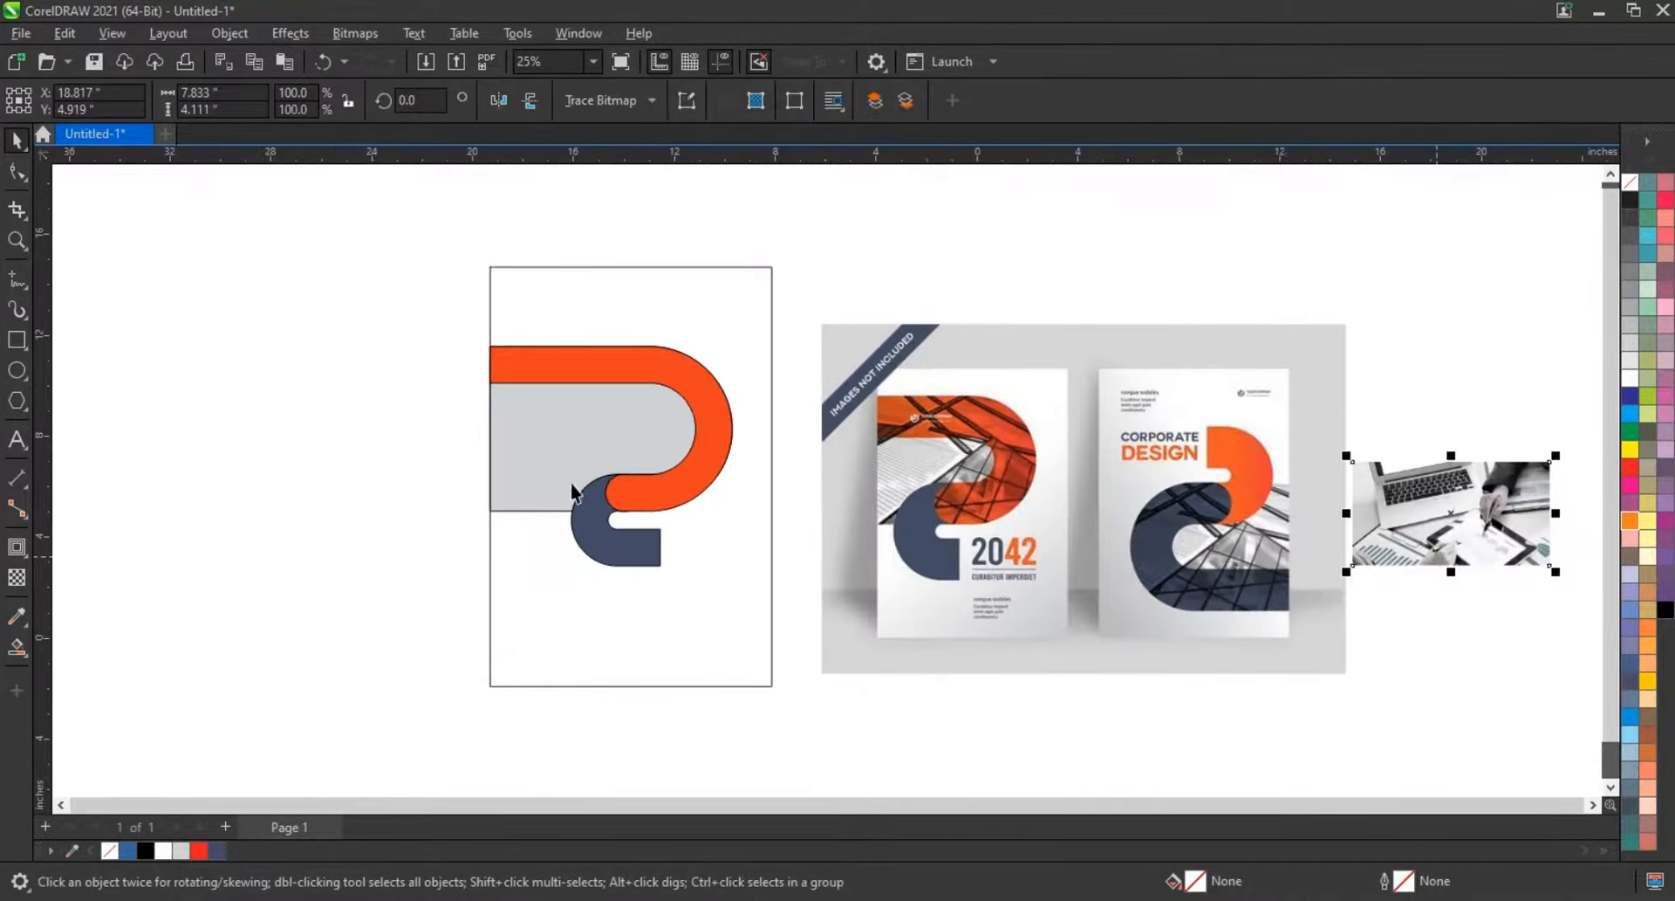
click(529, 441)
ctrl+click(581, 458)
click(581, 458)
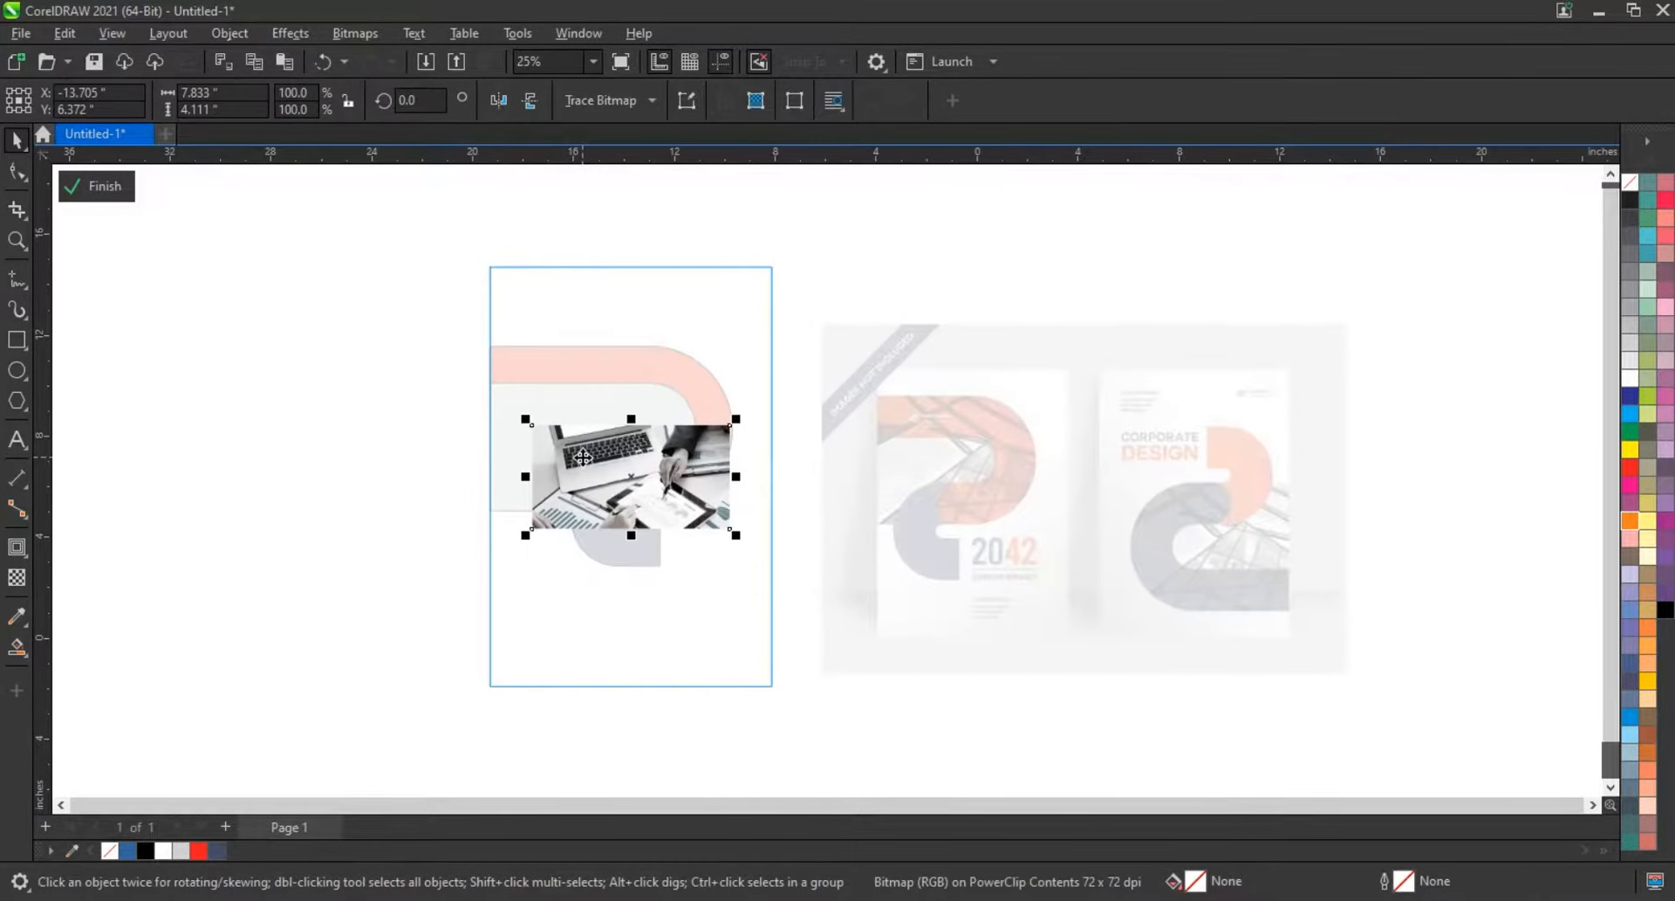
ctrl+click(361, 440)
key(ctrl+z)
- PowerClip the office desk photo into the grey shape behind the orange band and open its contents for editing
drag(404, 326, 782, 621)
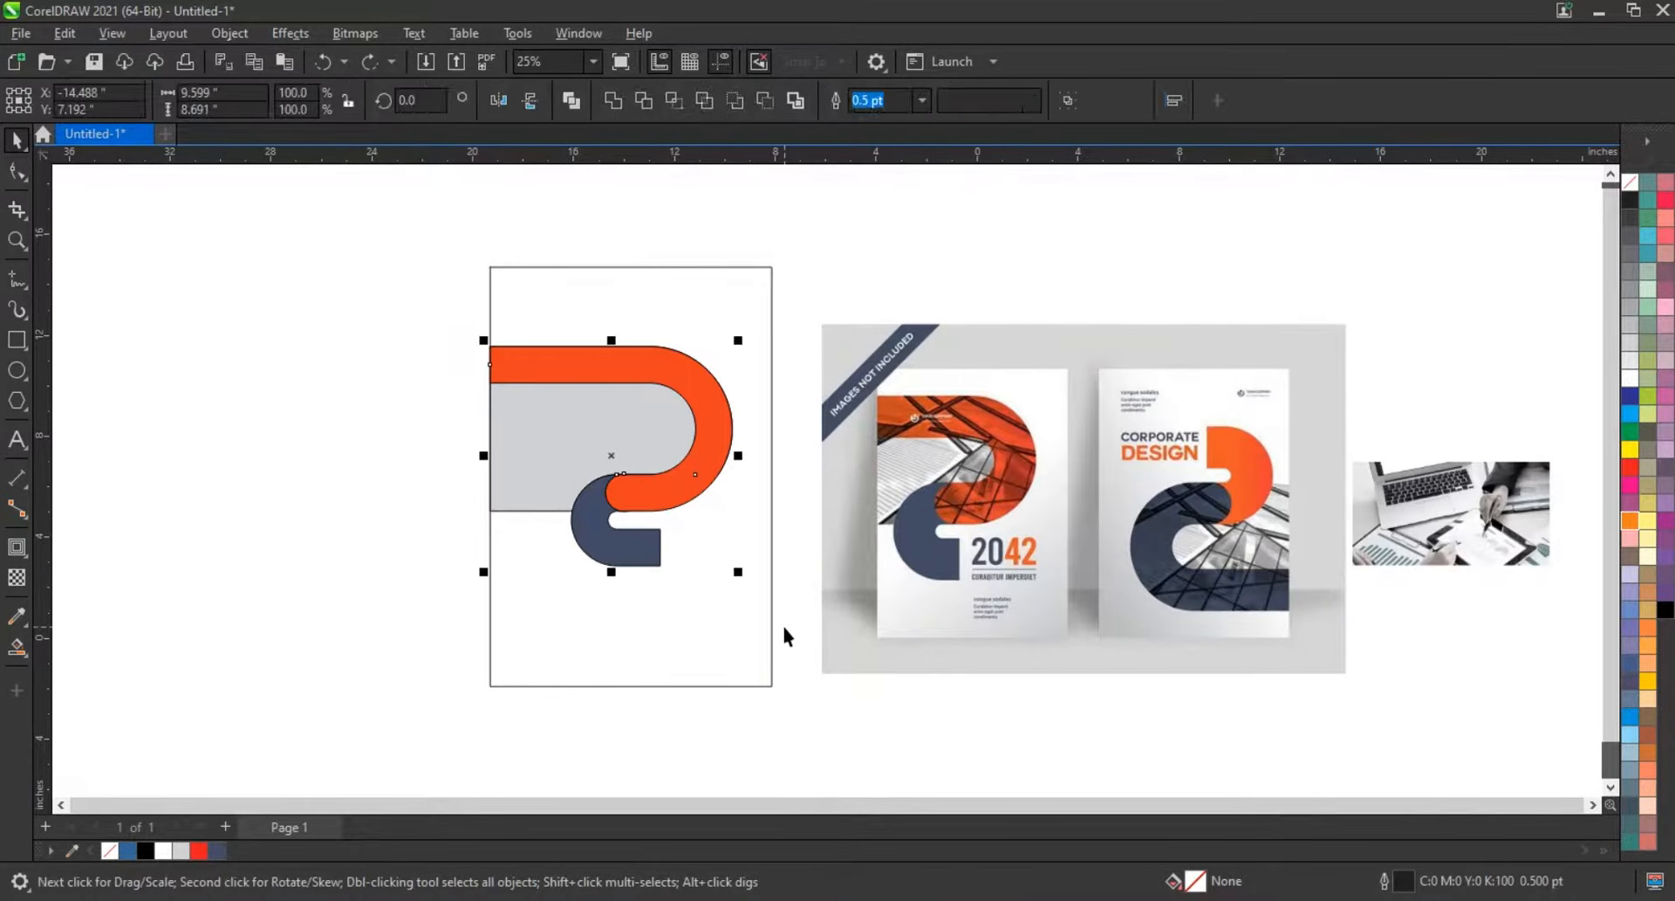
click(845, 677)
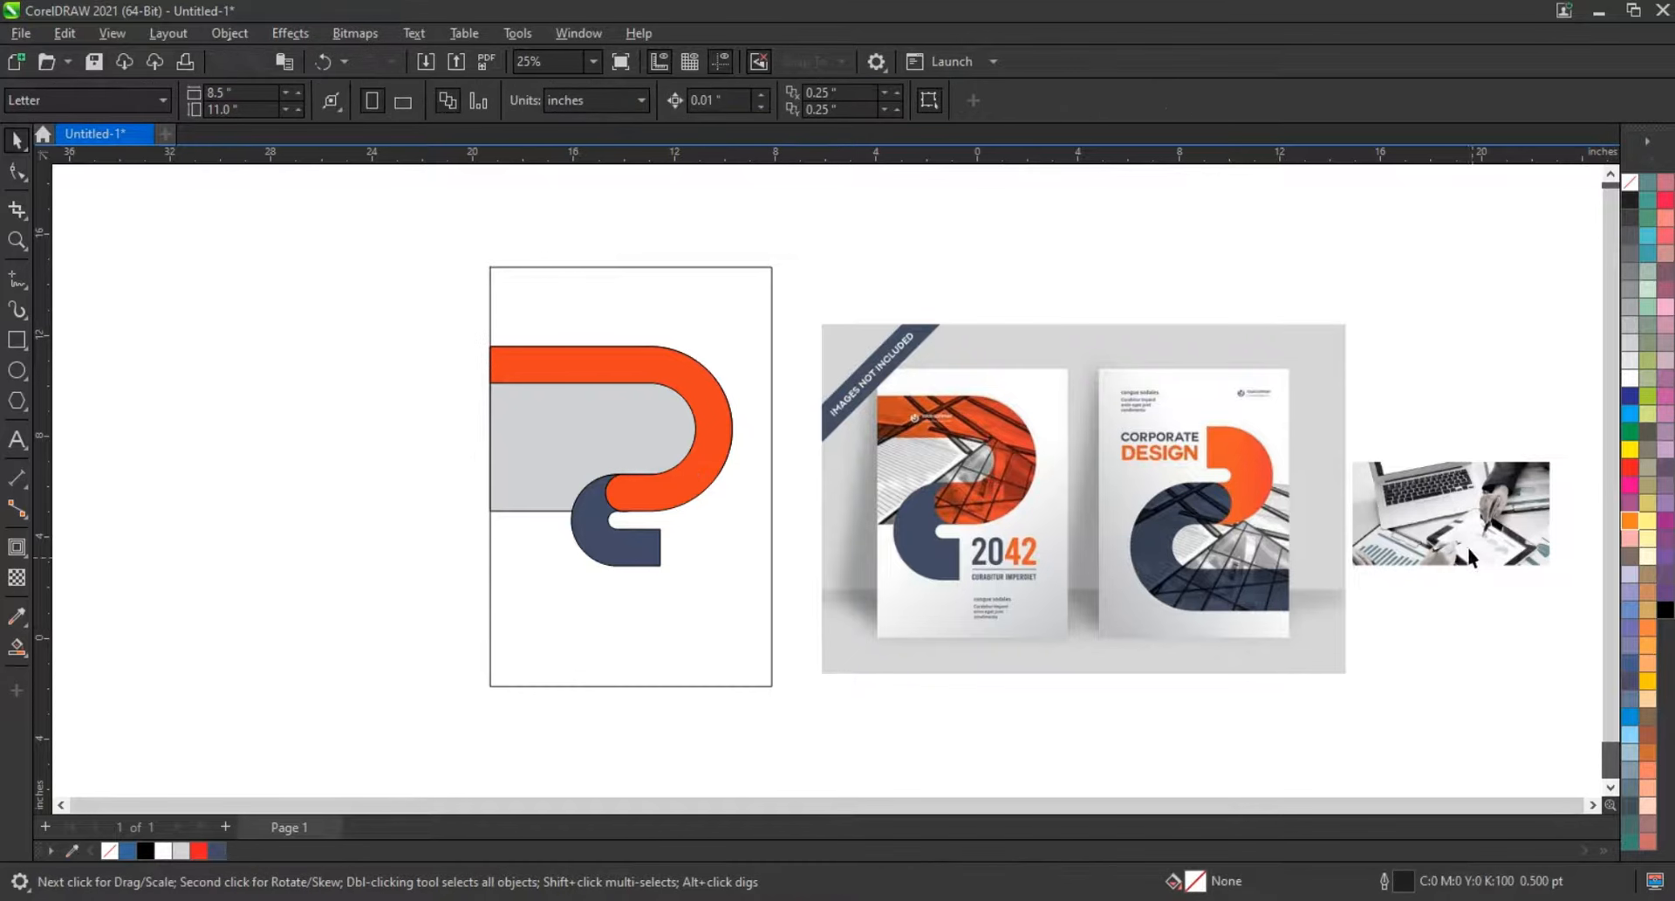
mouse_move(518, 443)
key(ctrl+shift+z)
ctrl+click(515, 441)
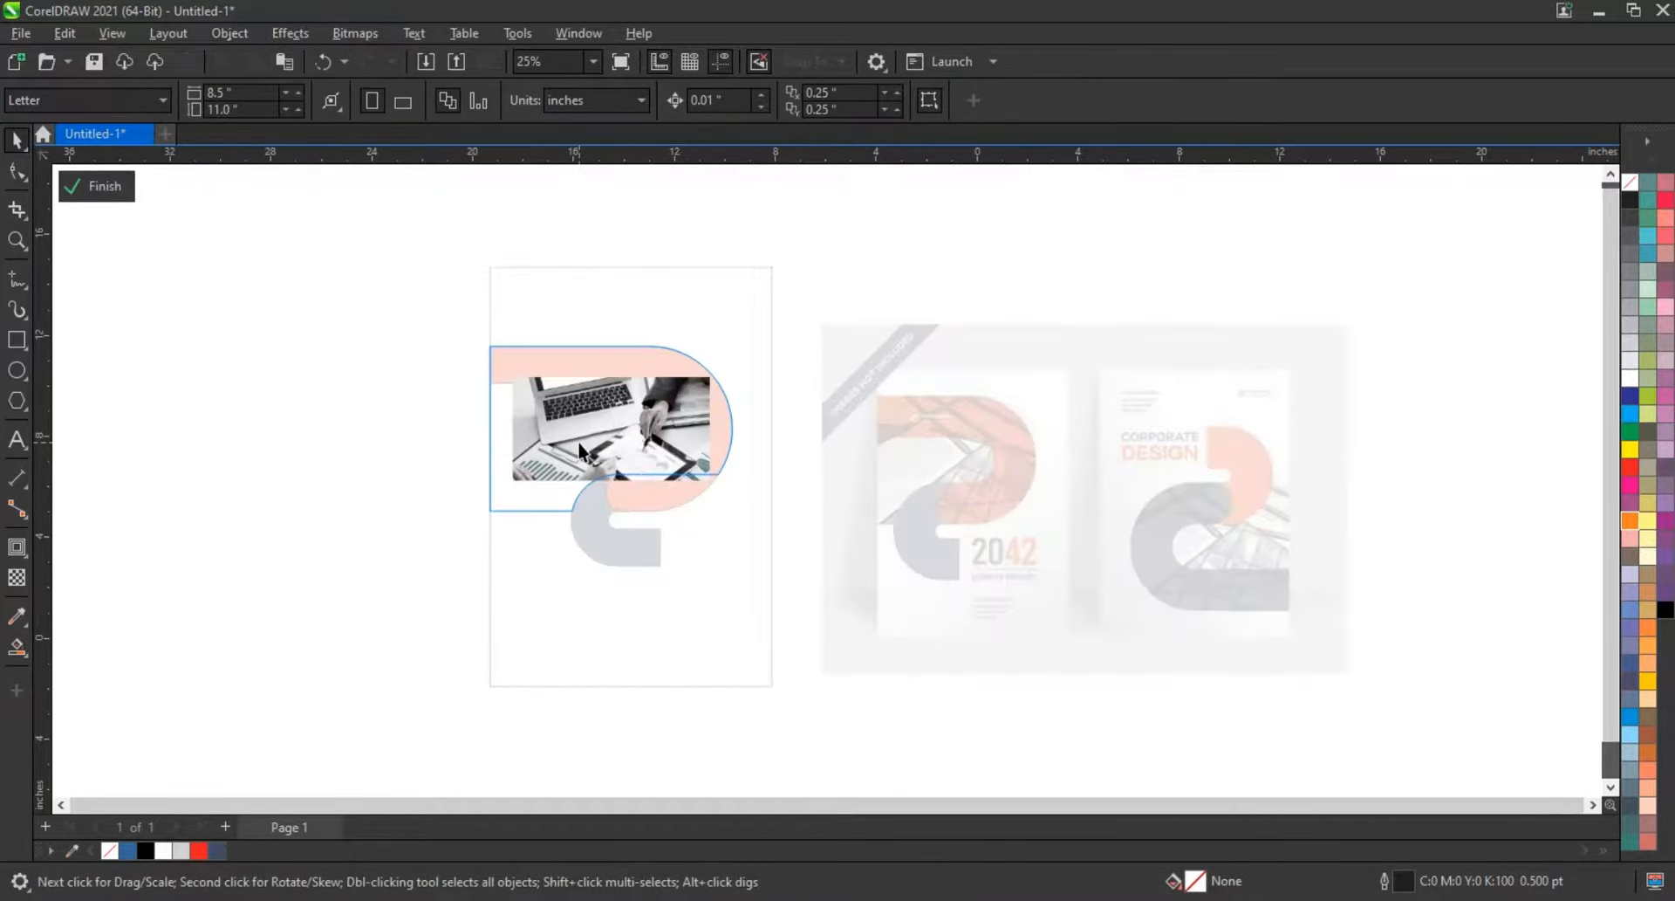
- Enlarge the clipped photo to about 12.8 by 6.7 inches so it covers the shape, and finish editing the PowerClip
drag(696, 478, 777, 516)
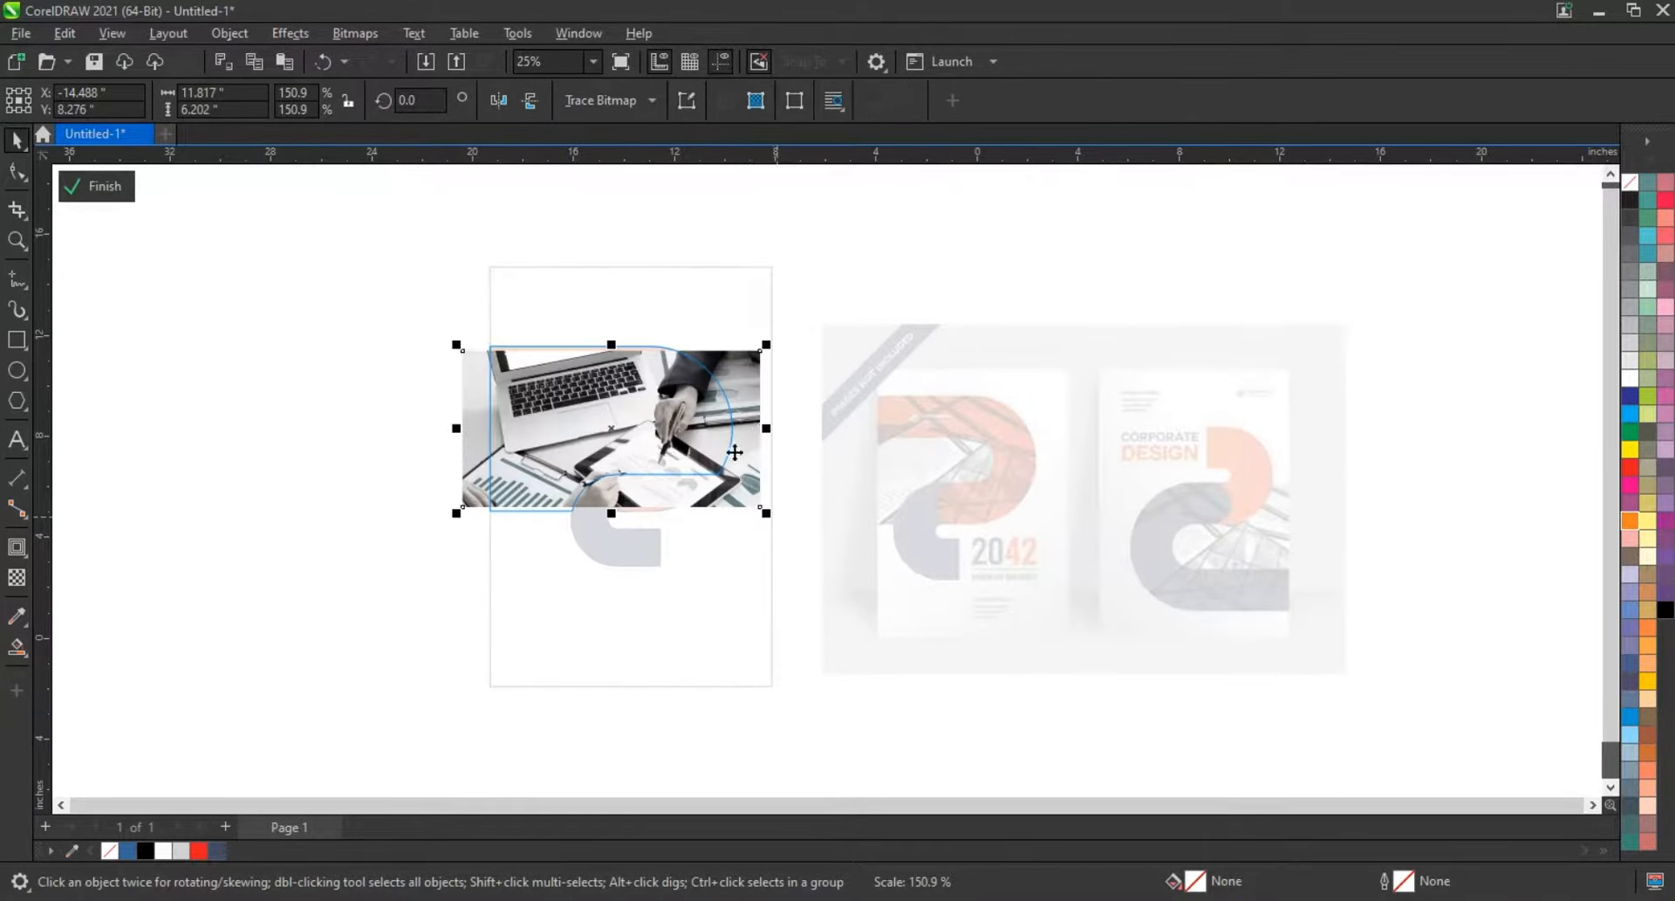
drag(762, 447, 762, 451)
drag(760, 352, 797, 340)
ctrl+click(346, 428)
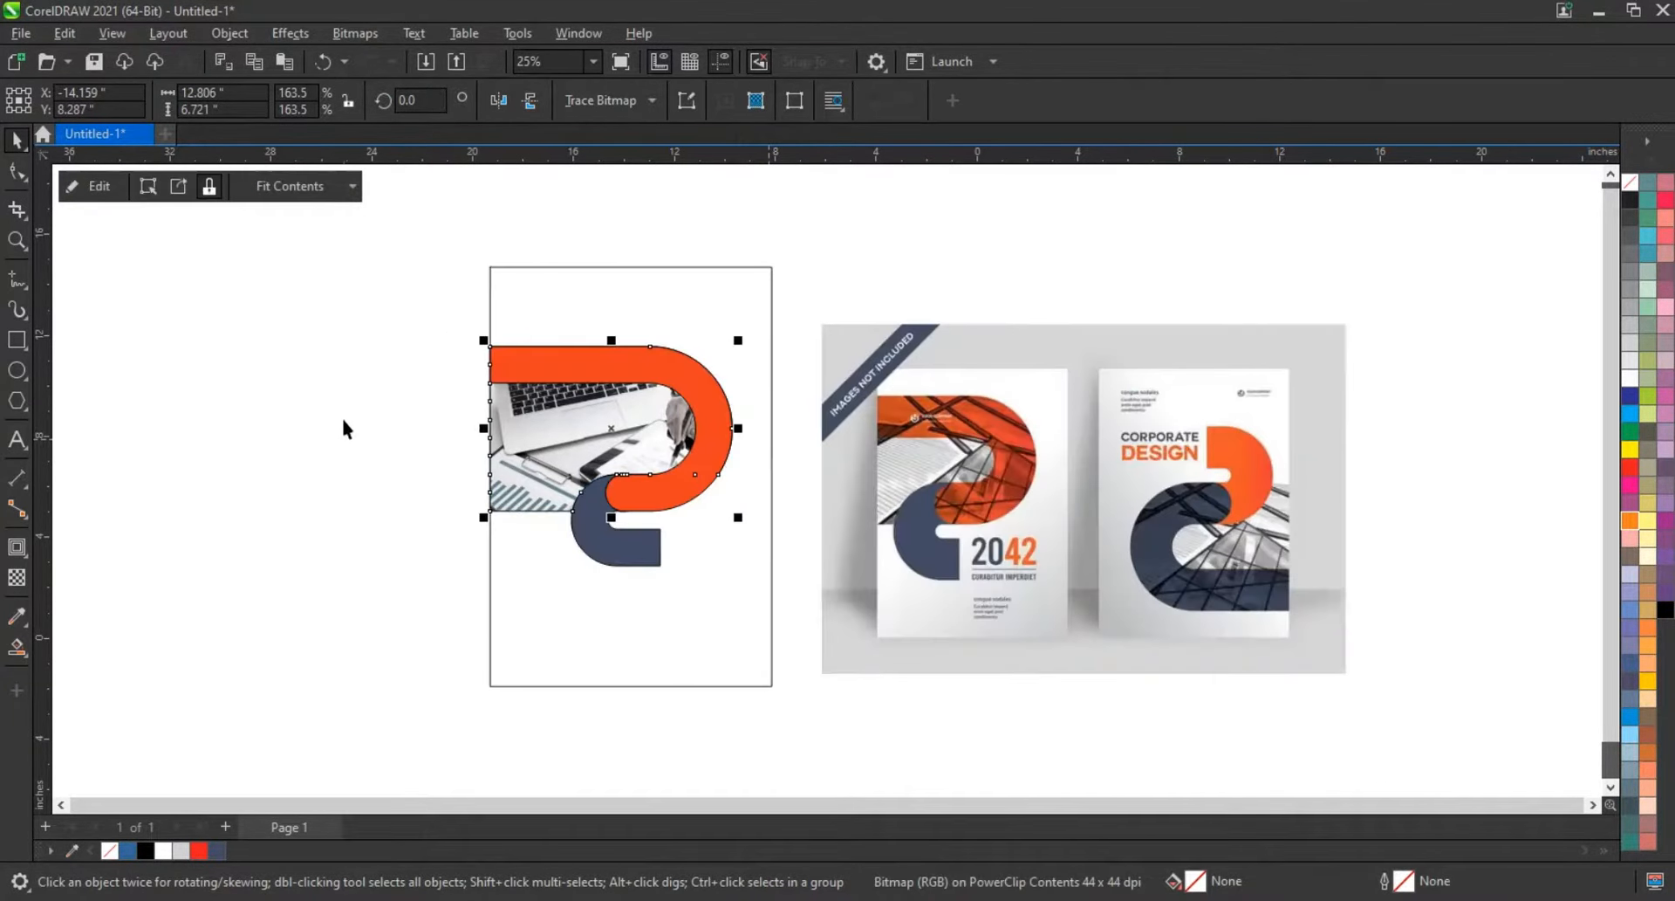
- Set the orange band's transparency merge mode to Color so the photo shows through it
drag(441, 254, 1435, 707)
key(shift+F2)
click(555, 382)
click(12, 585)
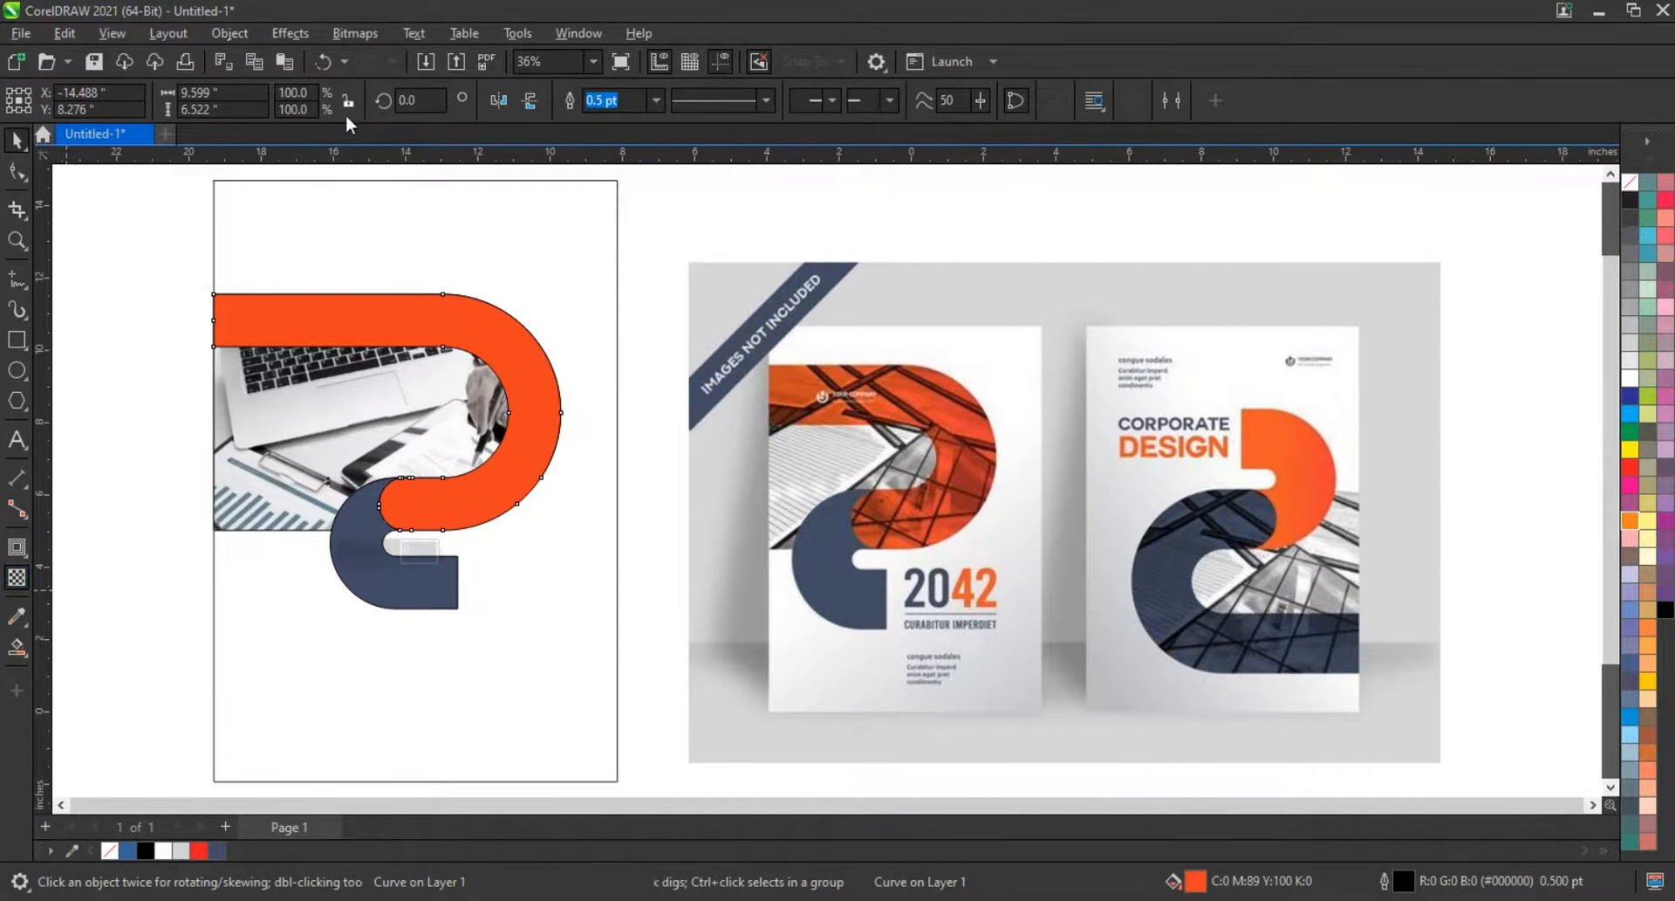
click(321, 99)
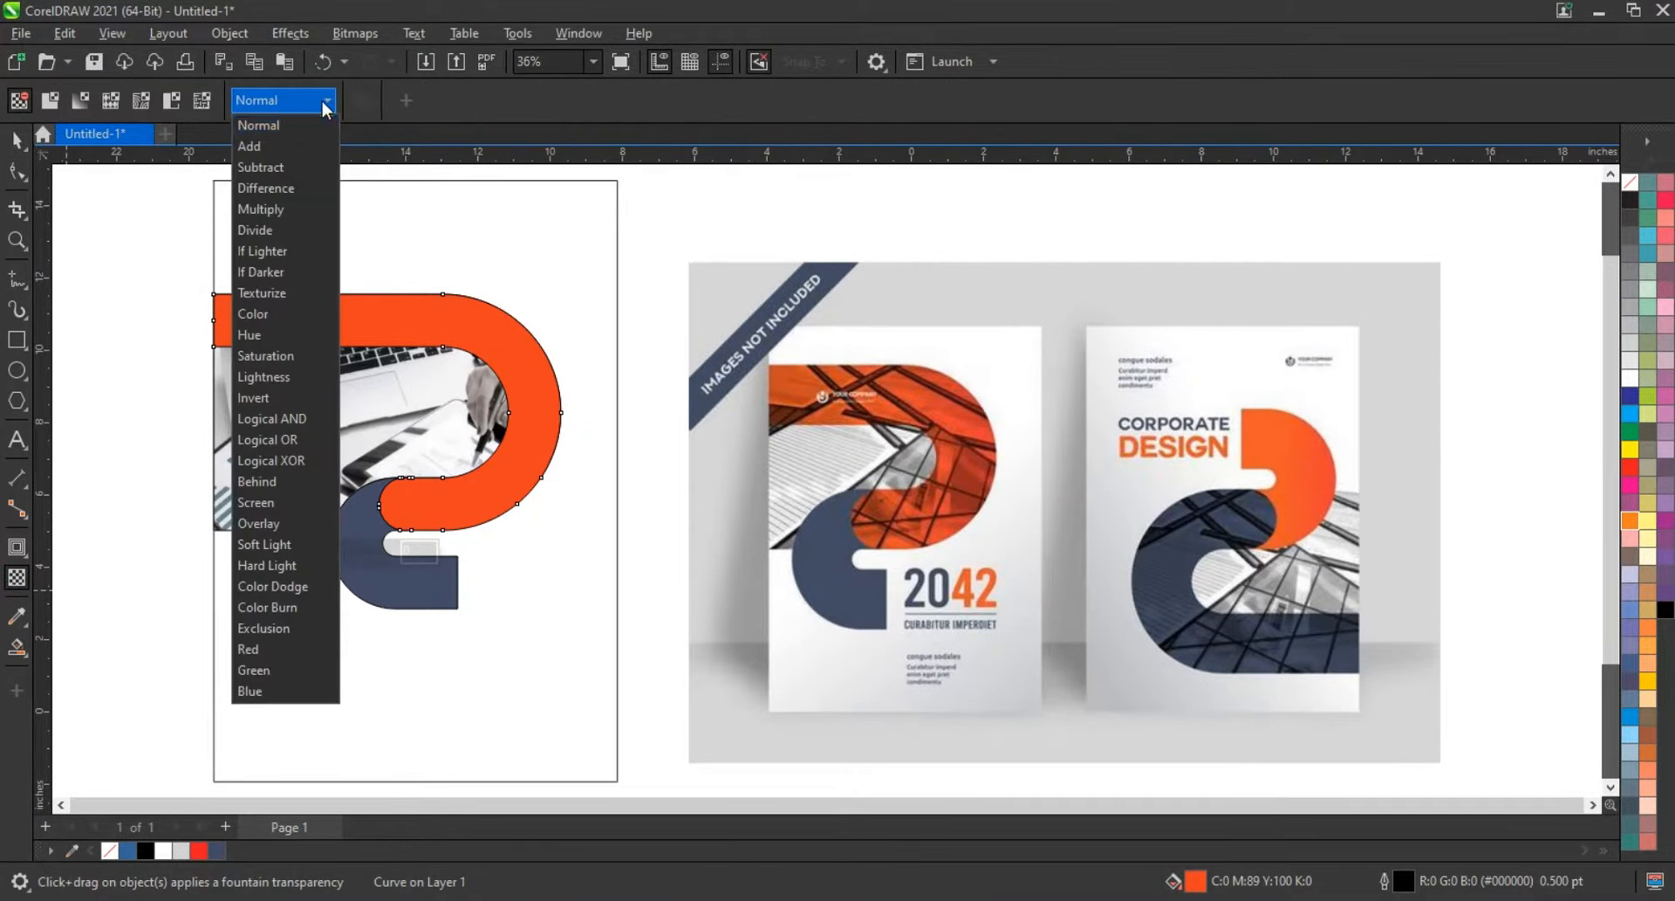
click(291, 313)
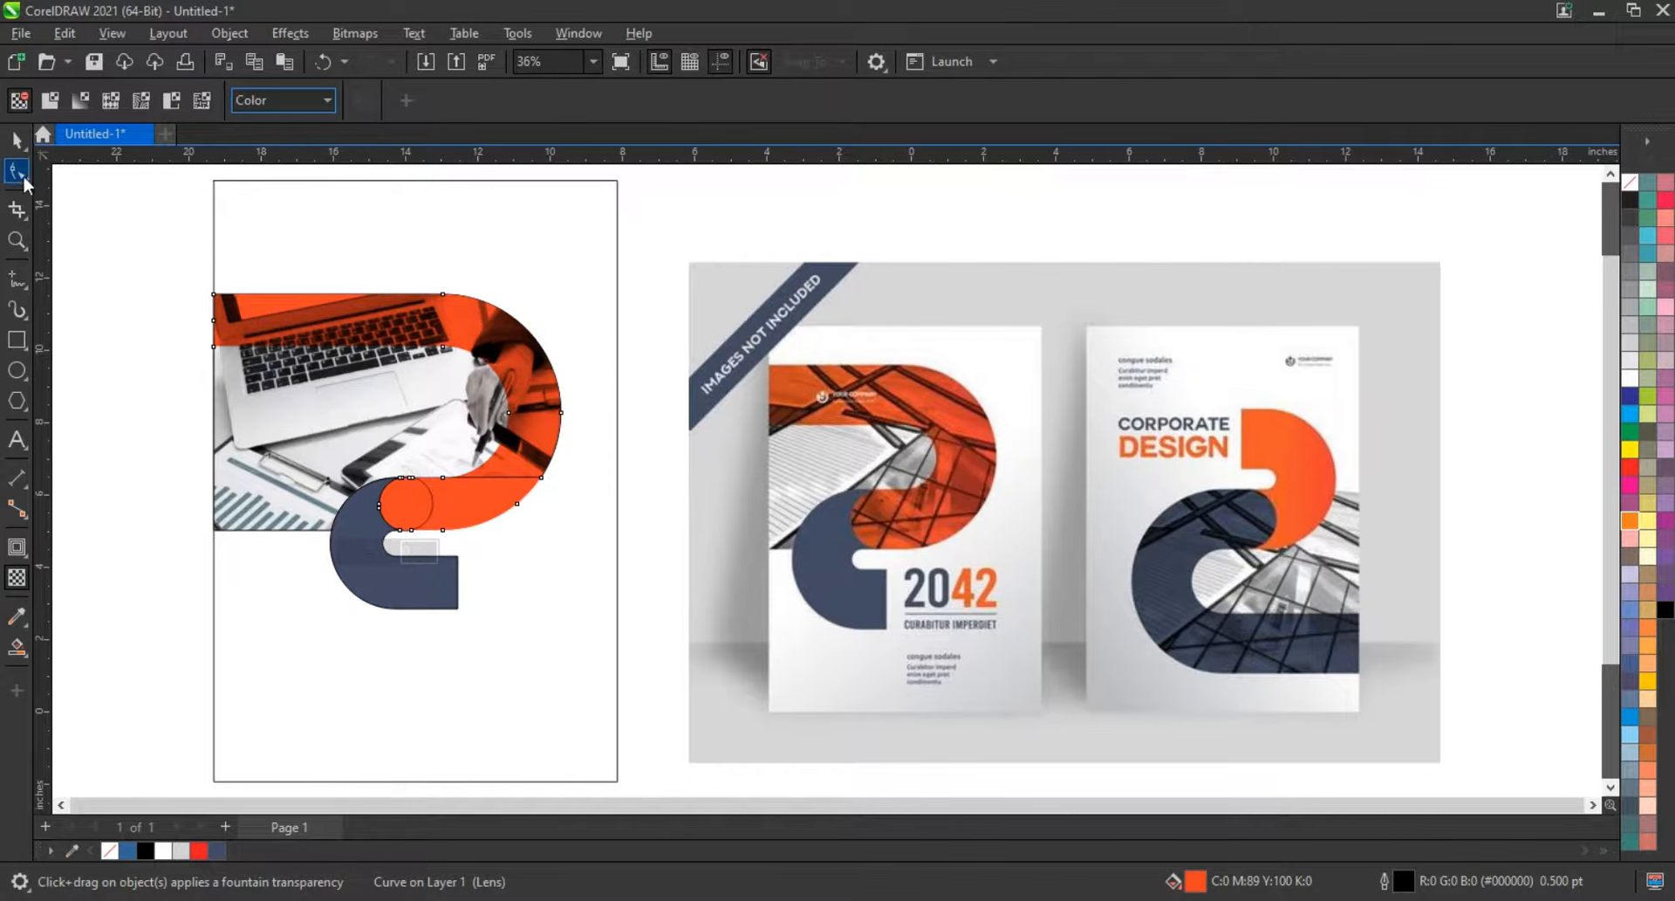
click(17, 139)
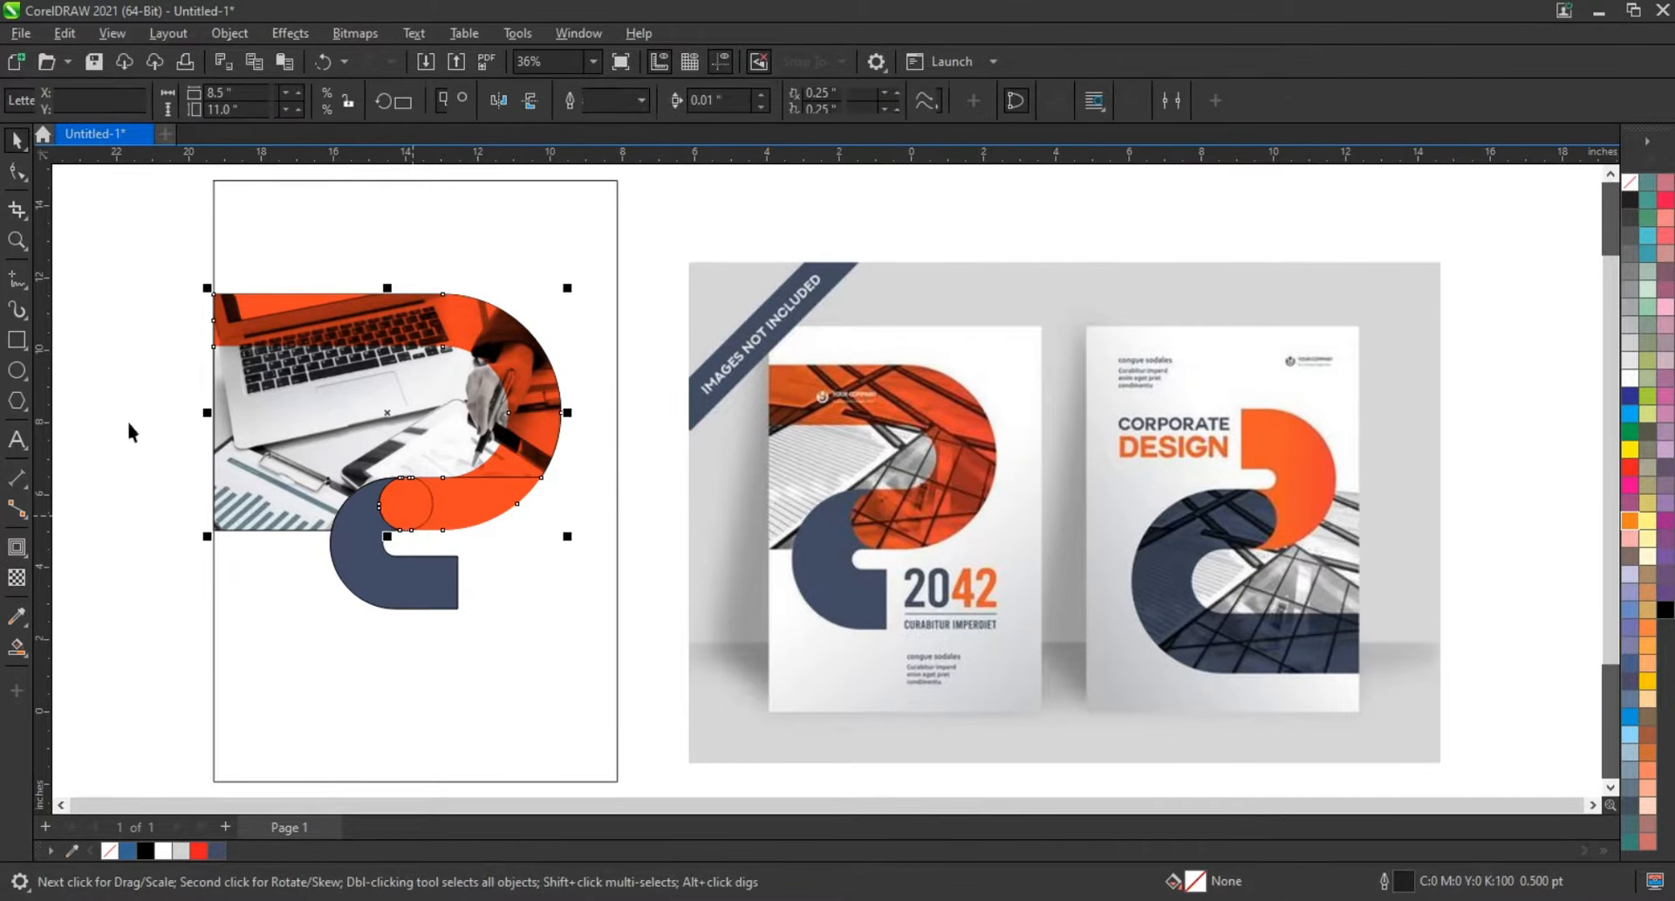
- Delete the leftover circle at the orange band's lower end and remove the outlines from the three cover shapes
drag(136, 412, 443, 527)
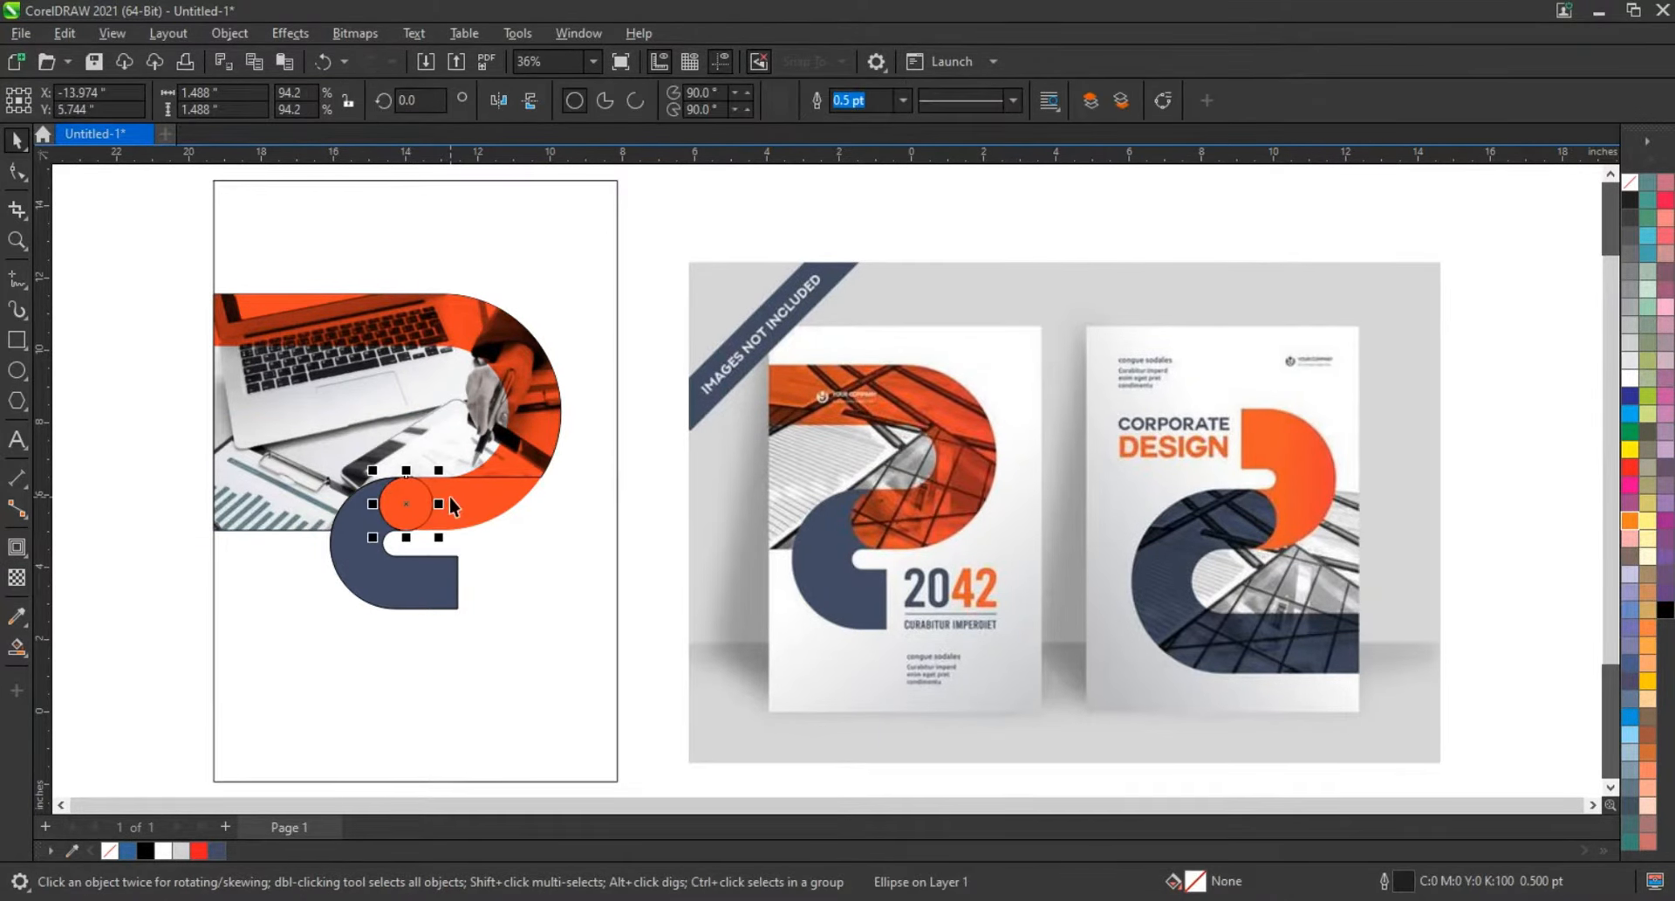
click(147, 305)
drag(144, 256, 591, 665)
right_click(1630, 190)
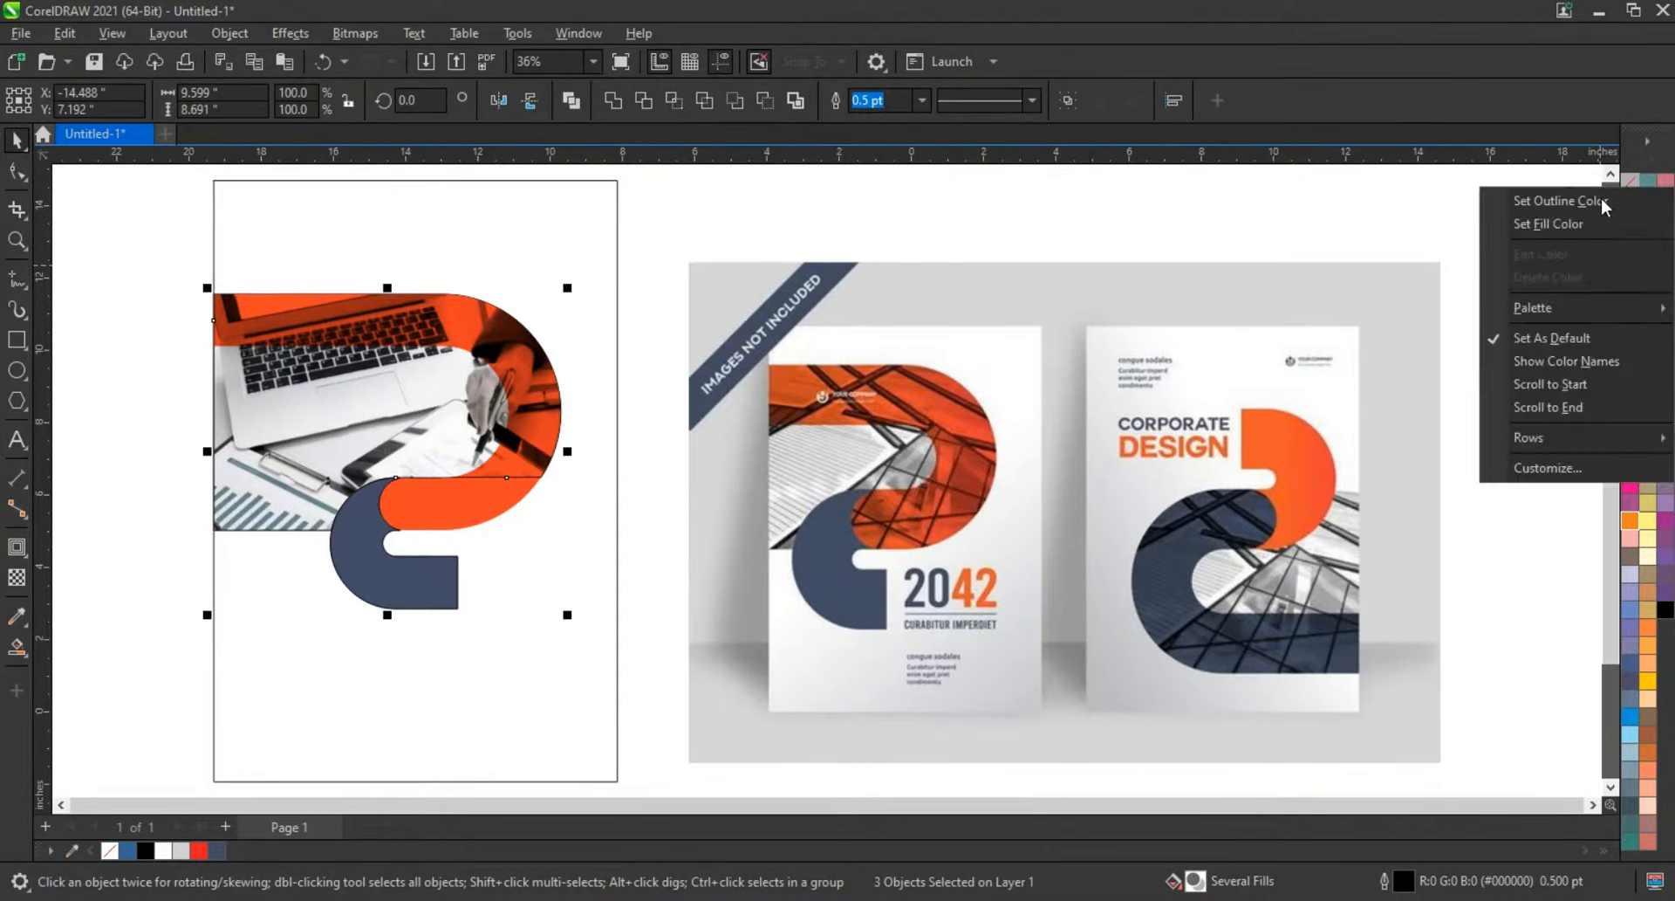
click(1603, 202)
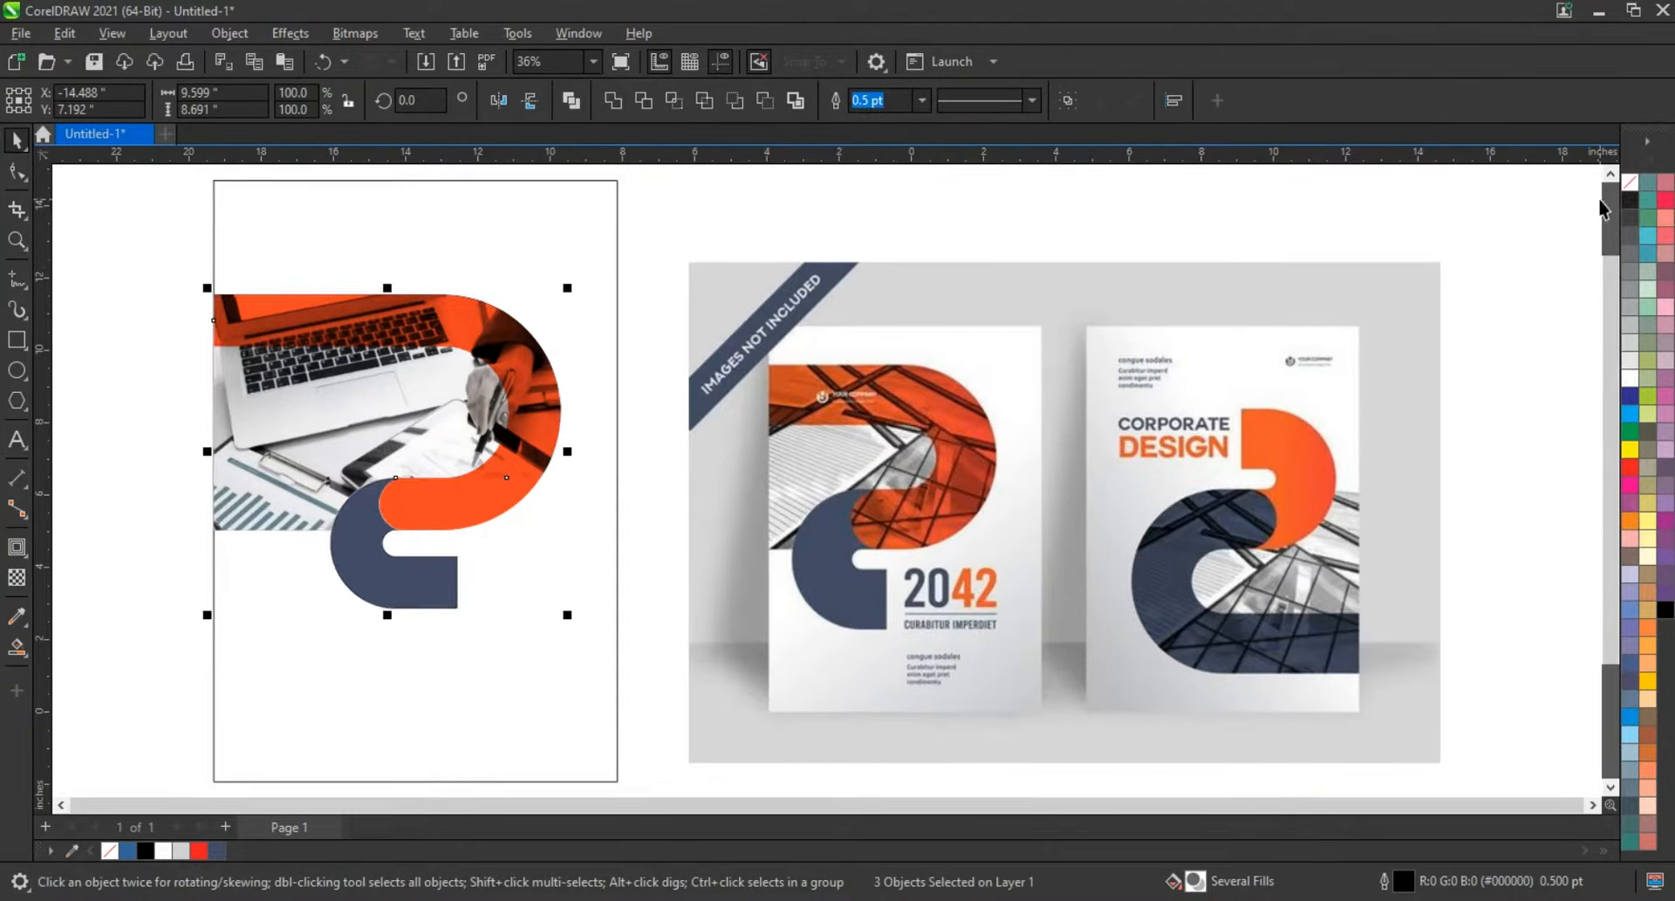
- Scale the three cover shapes together to about 108%, roughly 10.4 by 9.4 inches
click(147, 395)
mouse_move(579, 656)
mouse_down()
mouse_move(579, 636)
mouse_move(600, 643)
mouse_up()
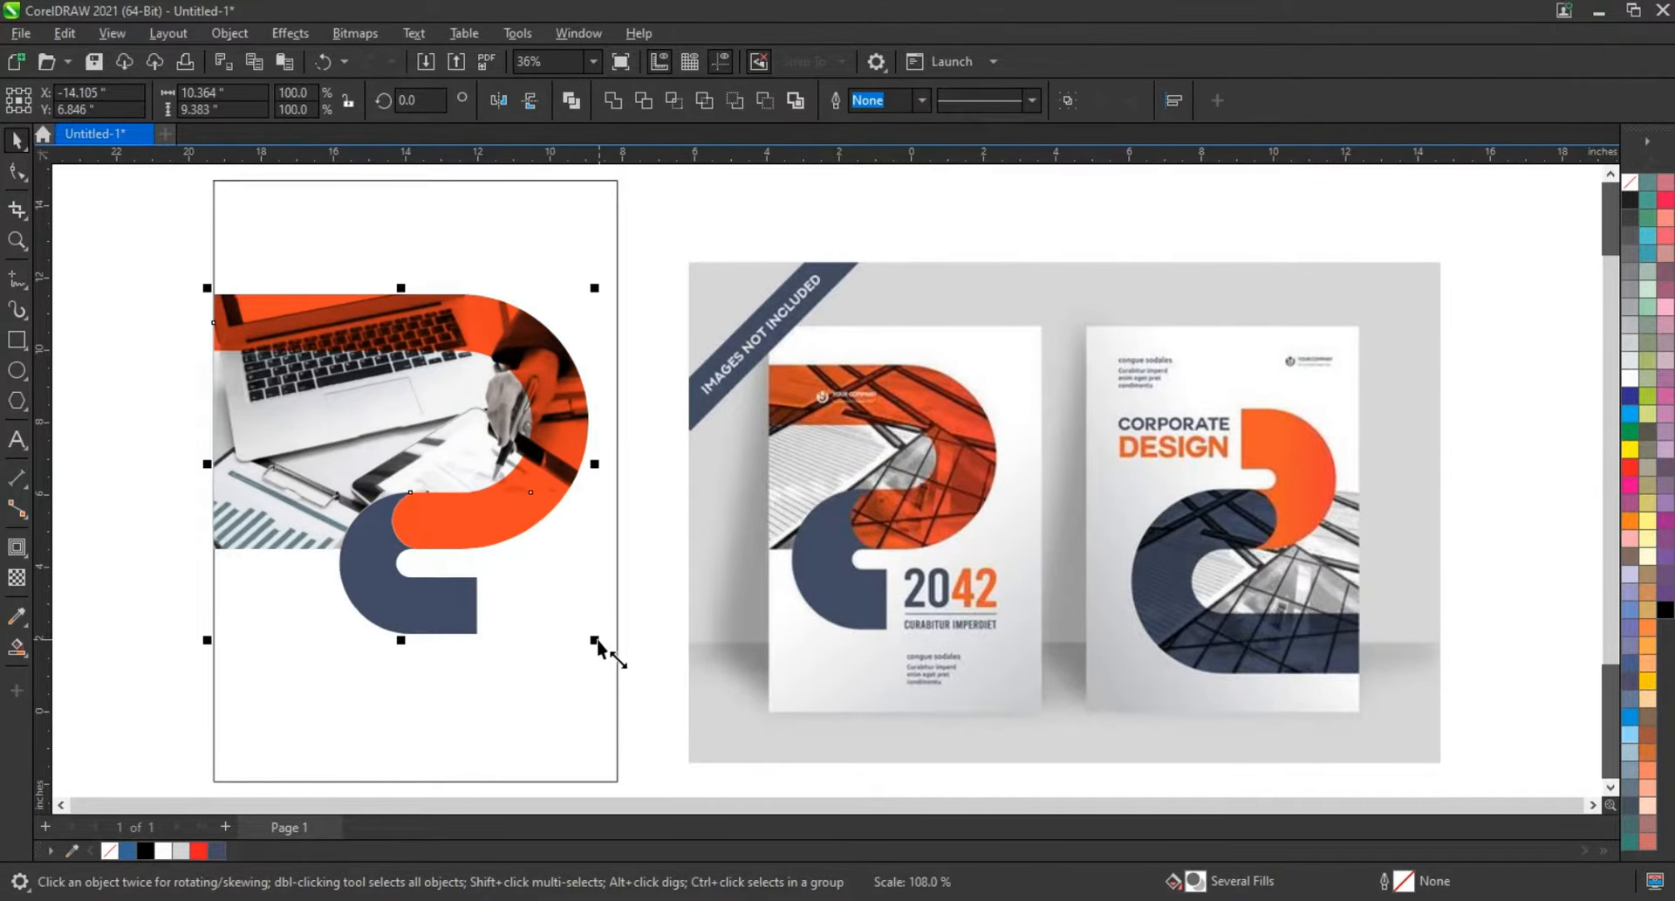
- Add the artistic text "2024" in the empty area beside the page
click(21, 445)
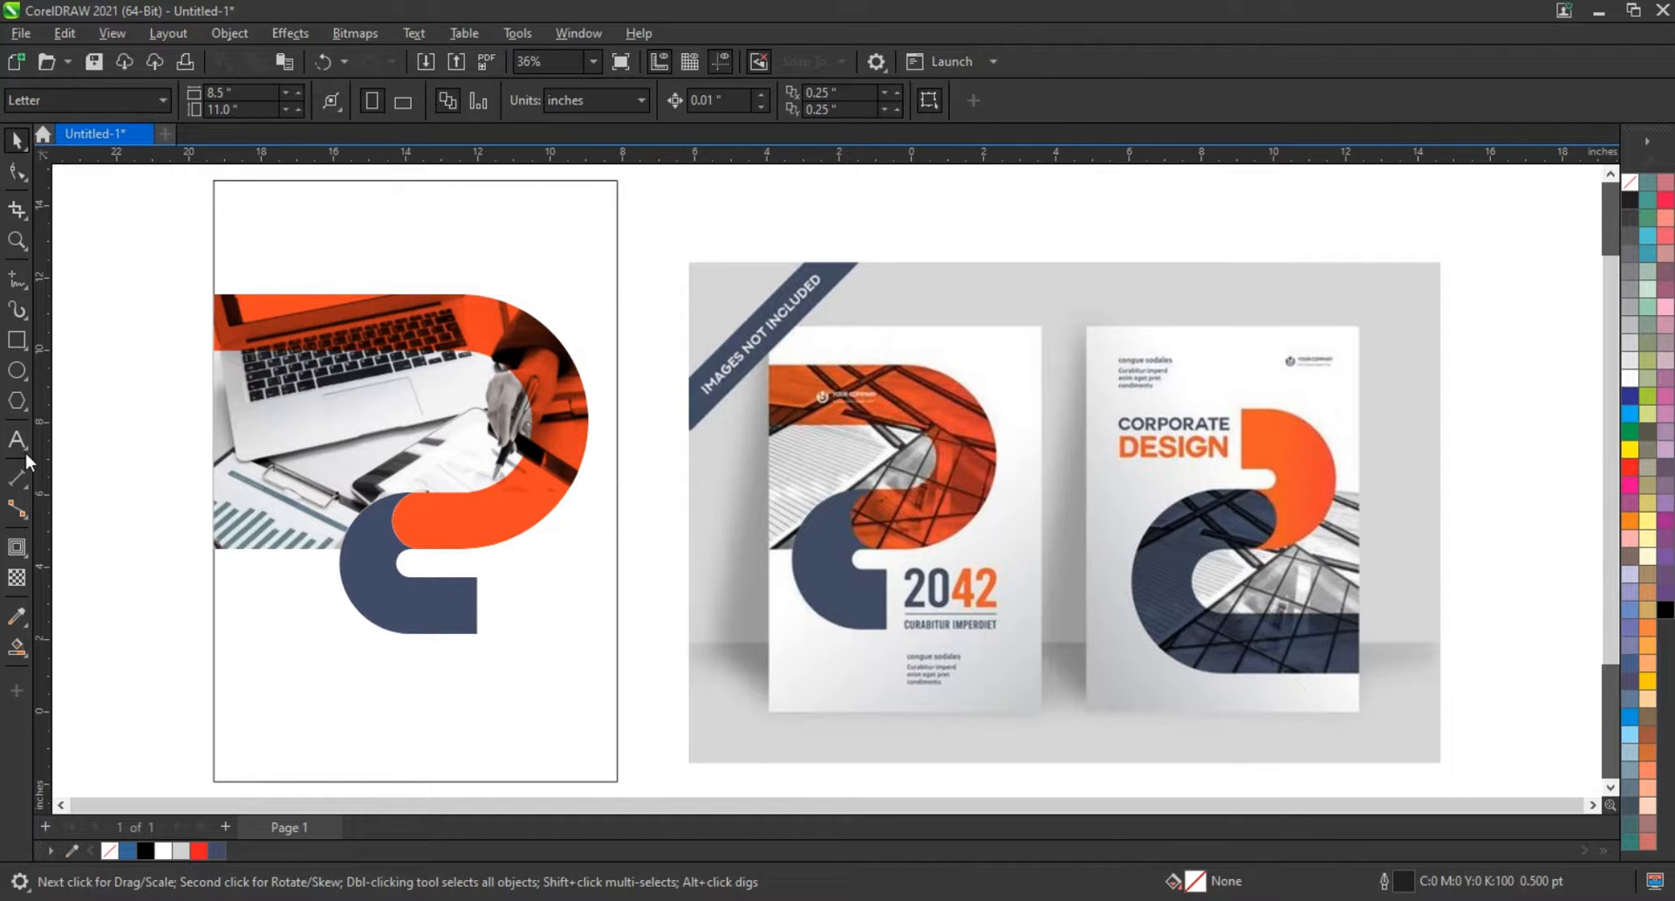
click(100, 472)
text(2024)
click(16, 140)
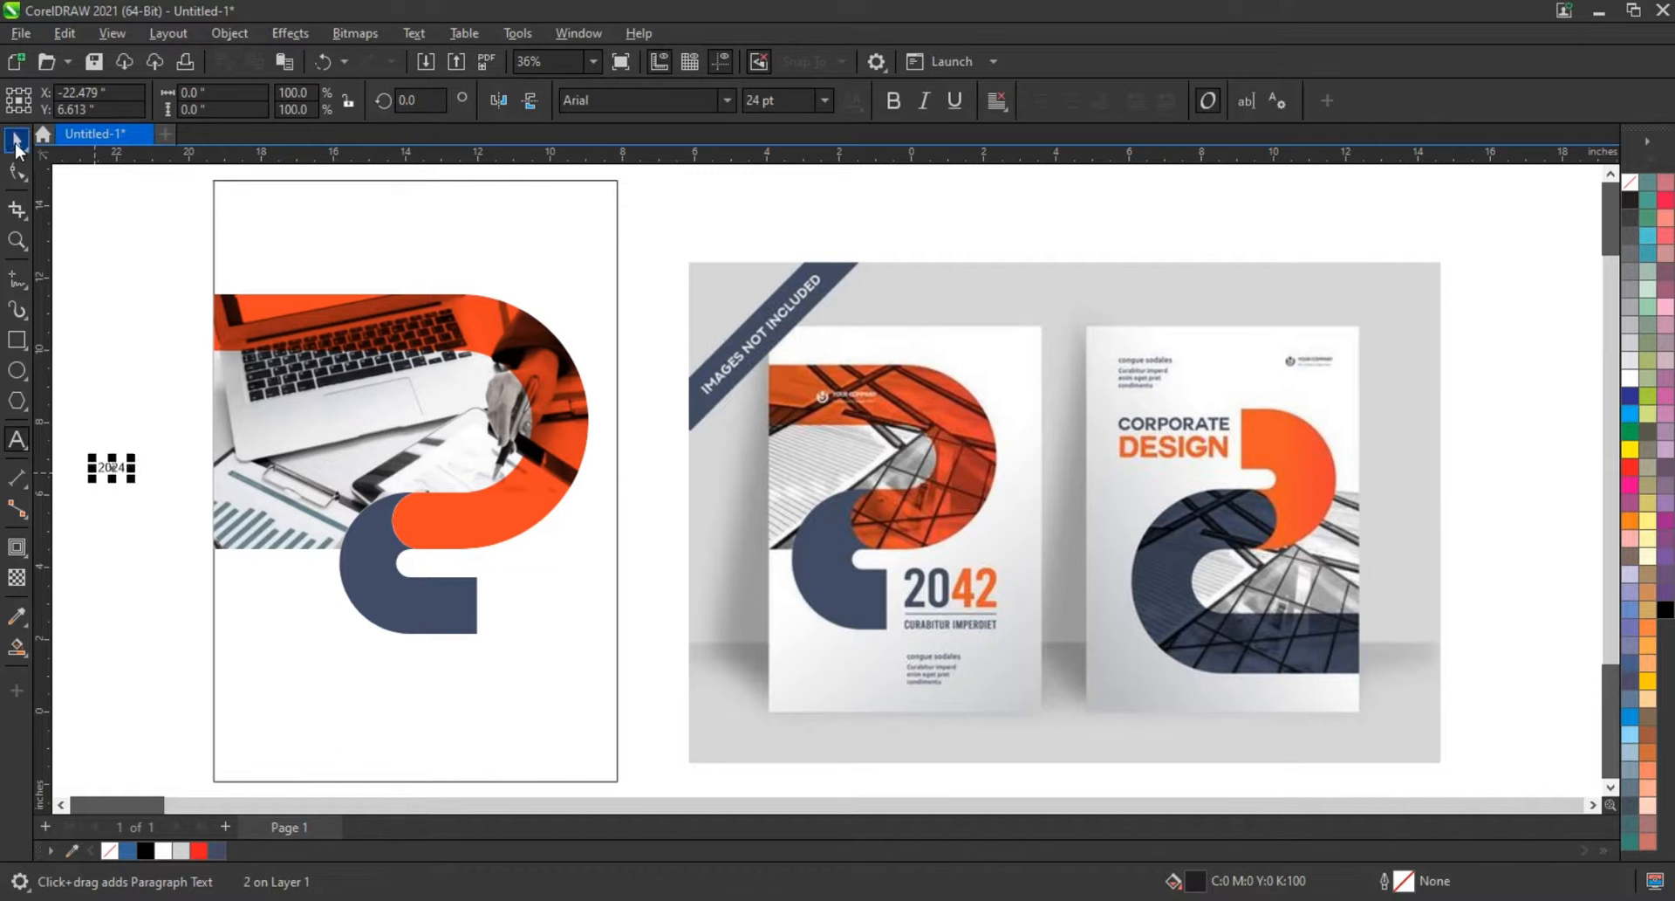
- Set the 2024 text in HighriseDemo, enlarge it to about 161 pt and place it beside the slate blue band's end
click(724, 101)
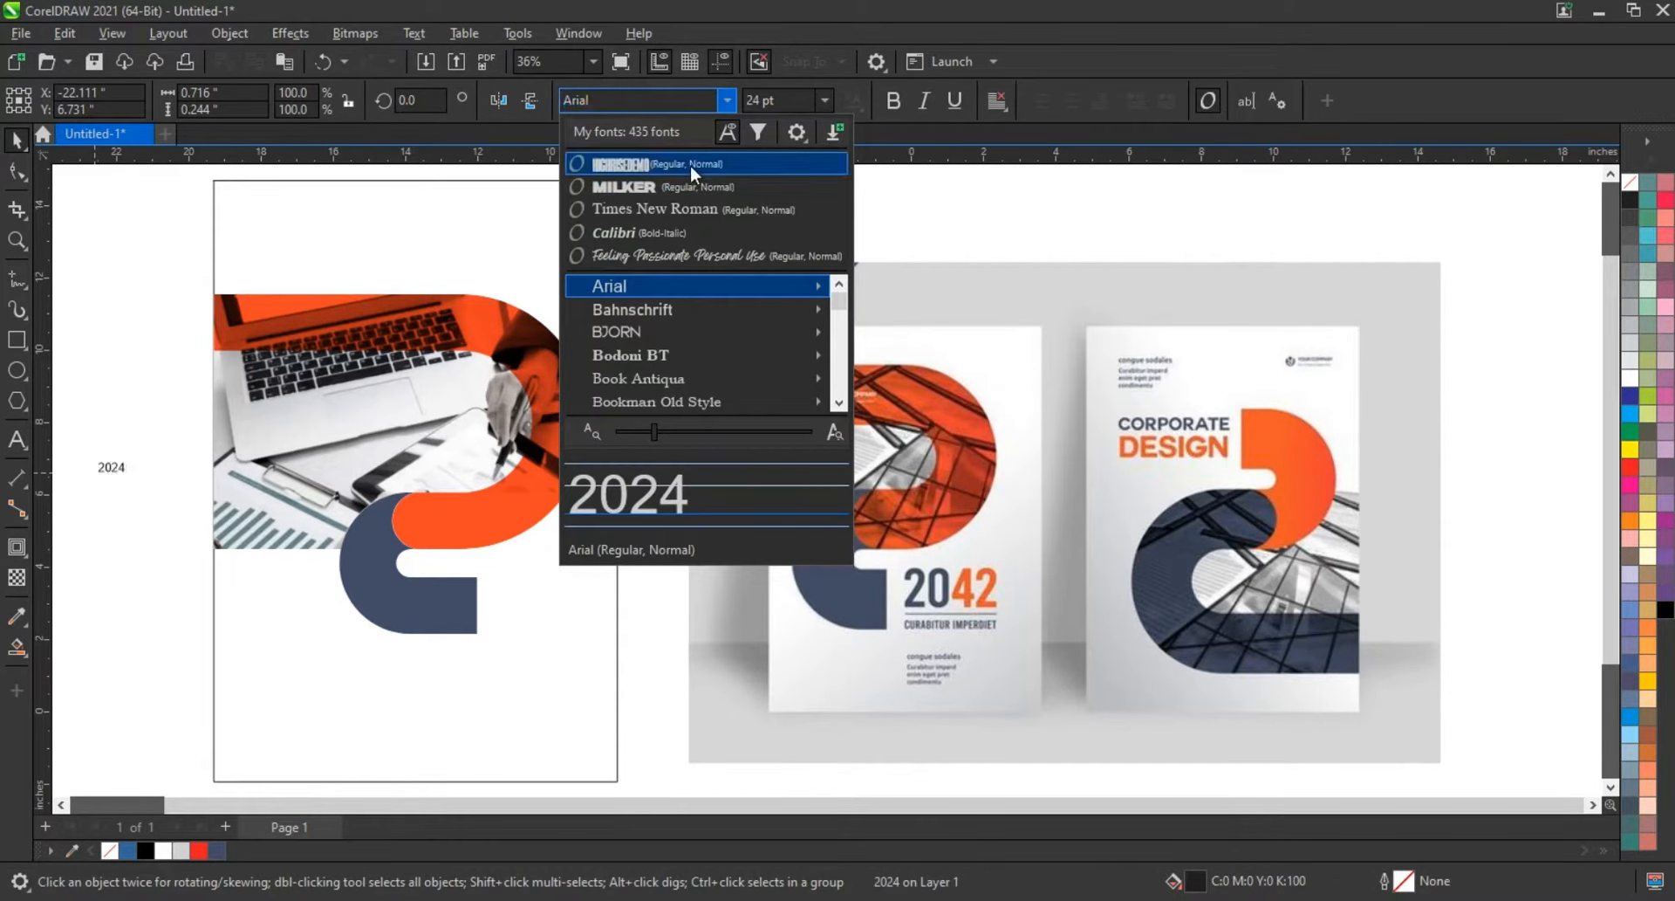
click(689, 165)
drag(123, 484, 556, 617)
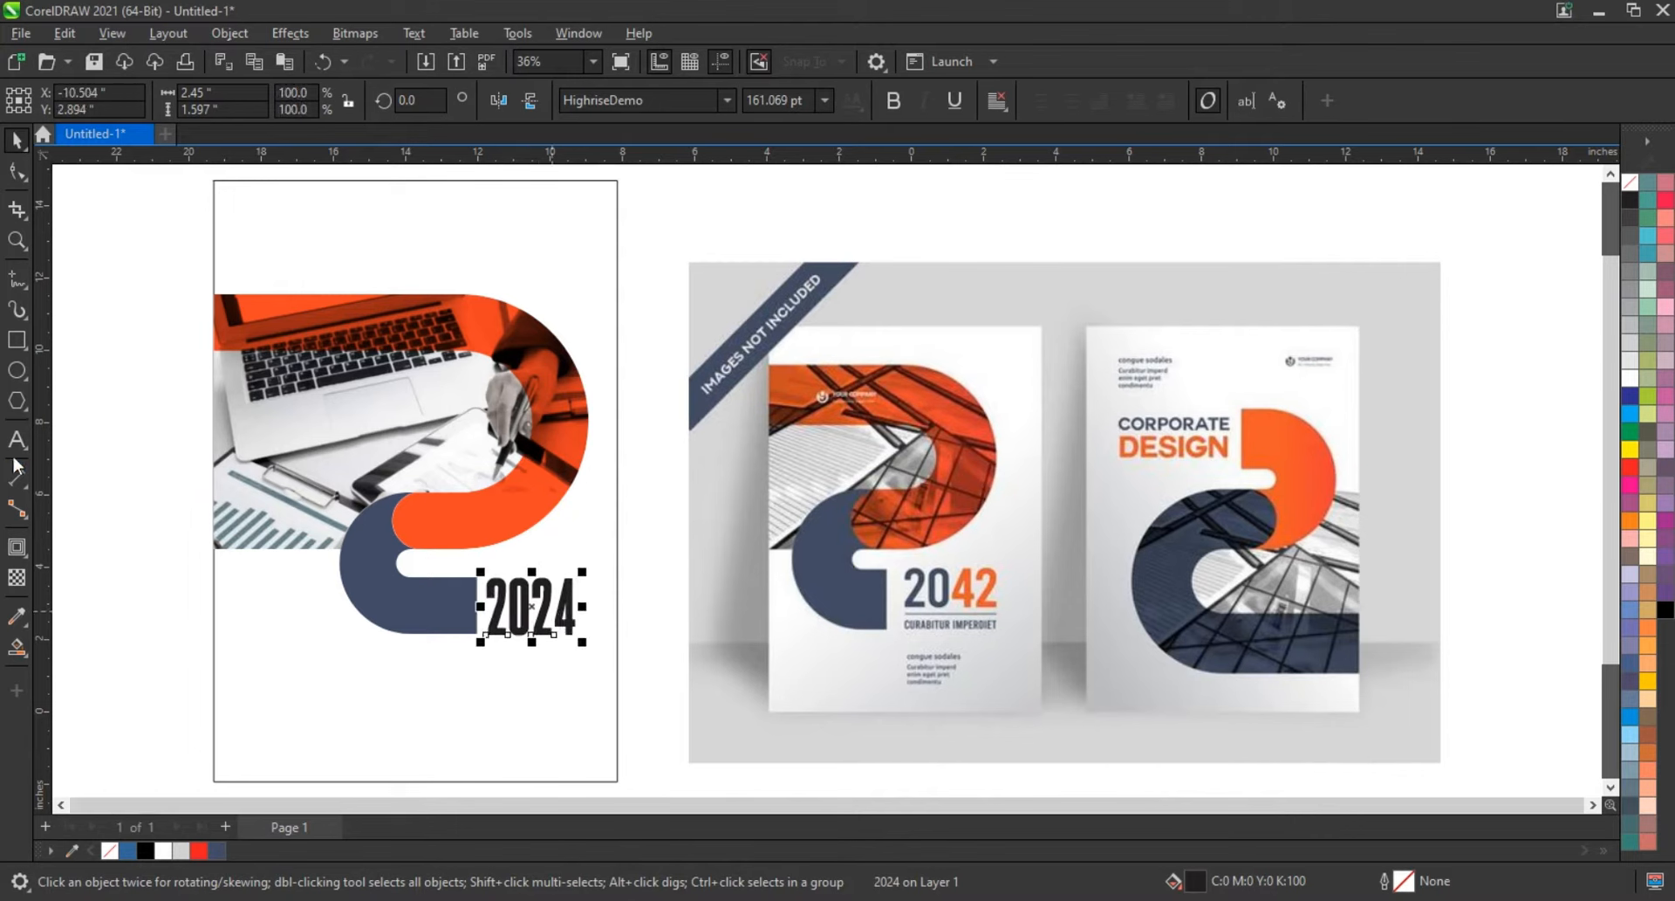
- Colour the 2024 text slate blue (#424C67) and its last two digits orange (C0 M89 Y100 K0)
click(217, 851)
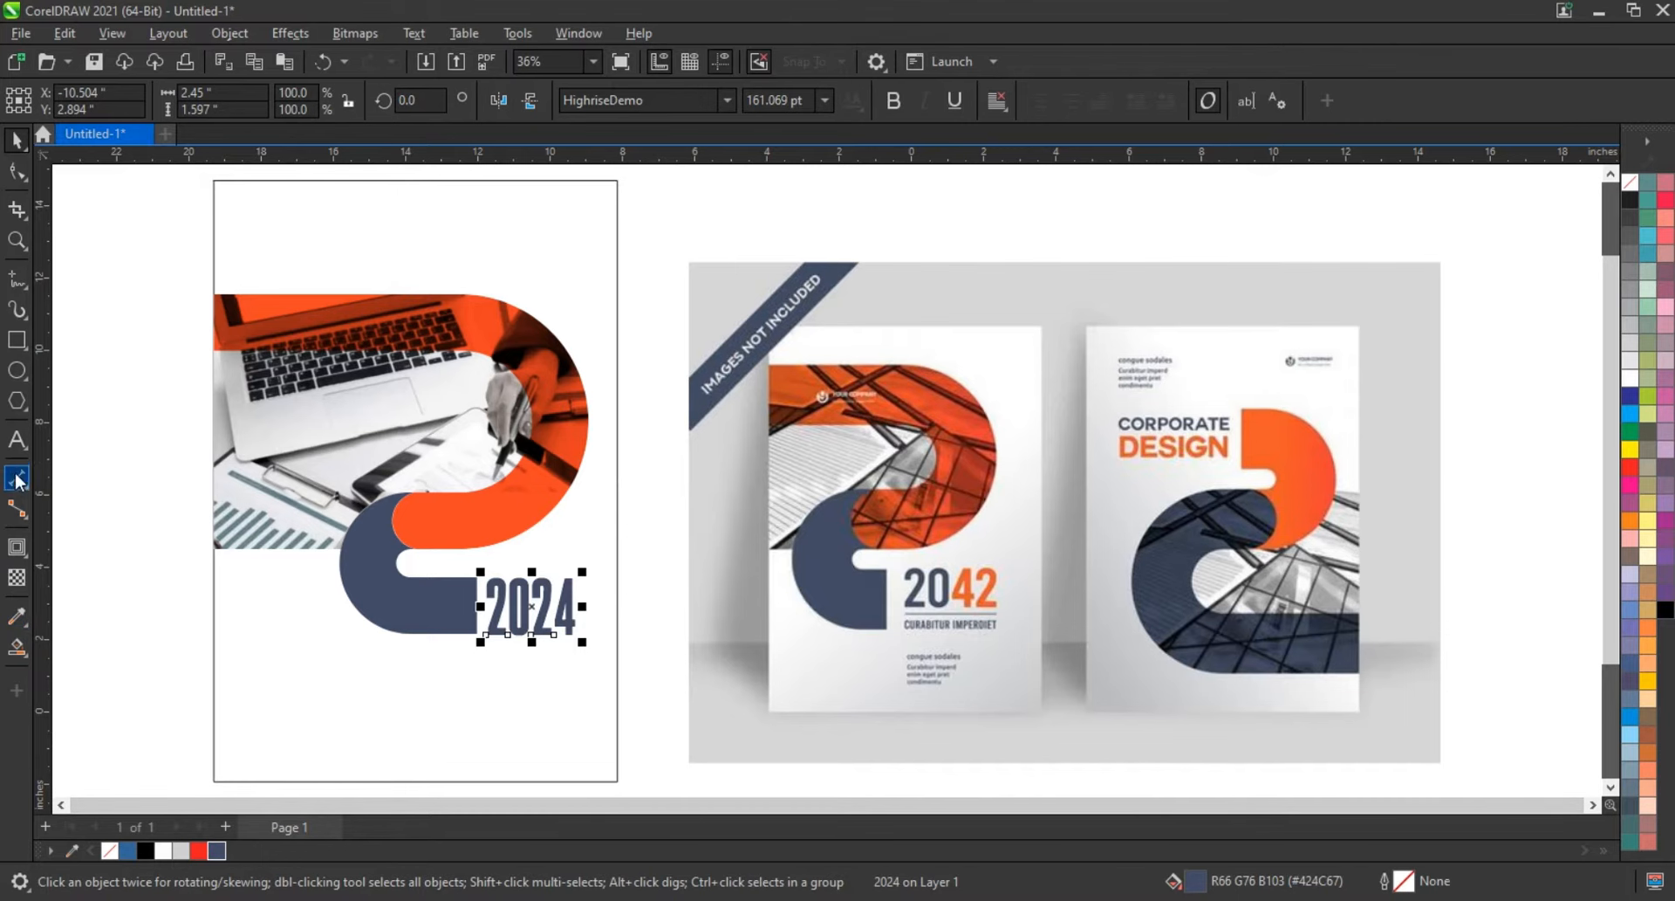
click(17, 440)
drag(577, 602, 531, 602)
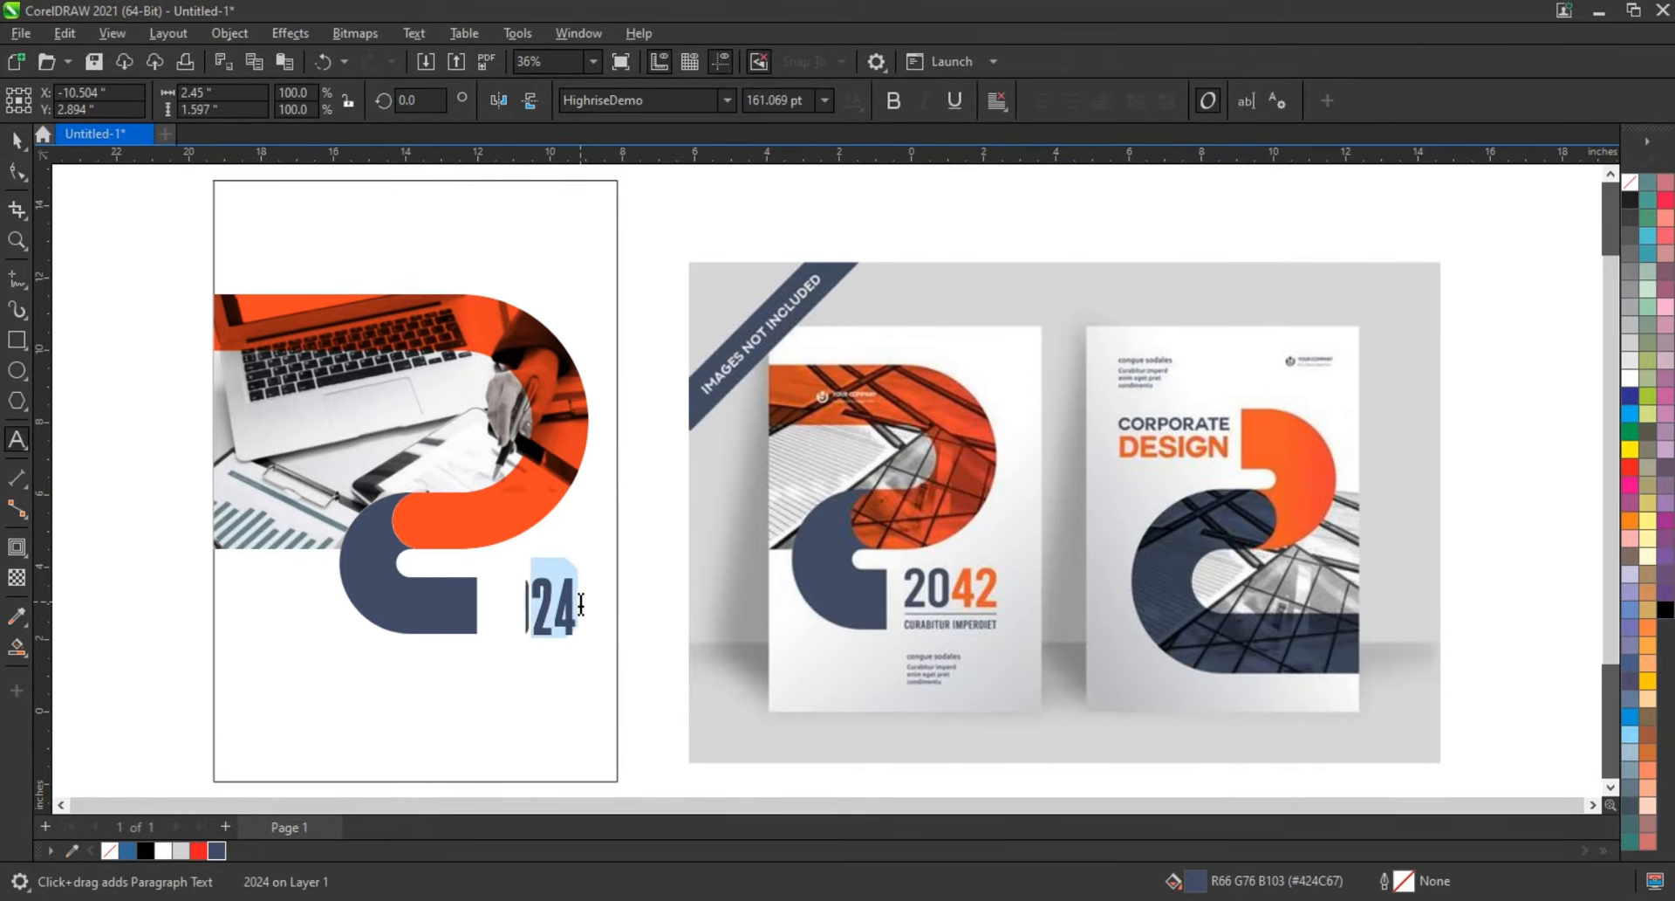
click(1630, 469)
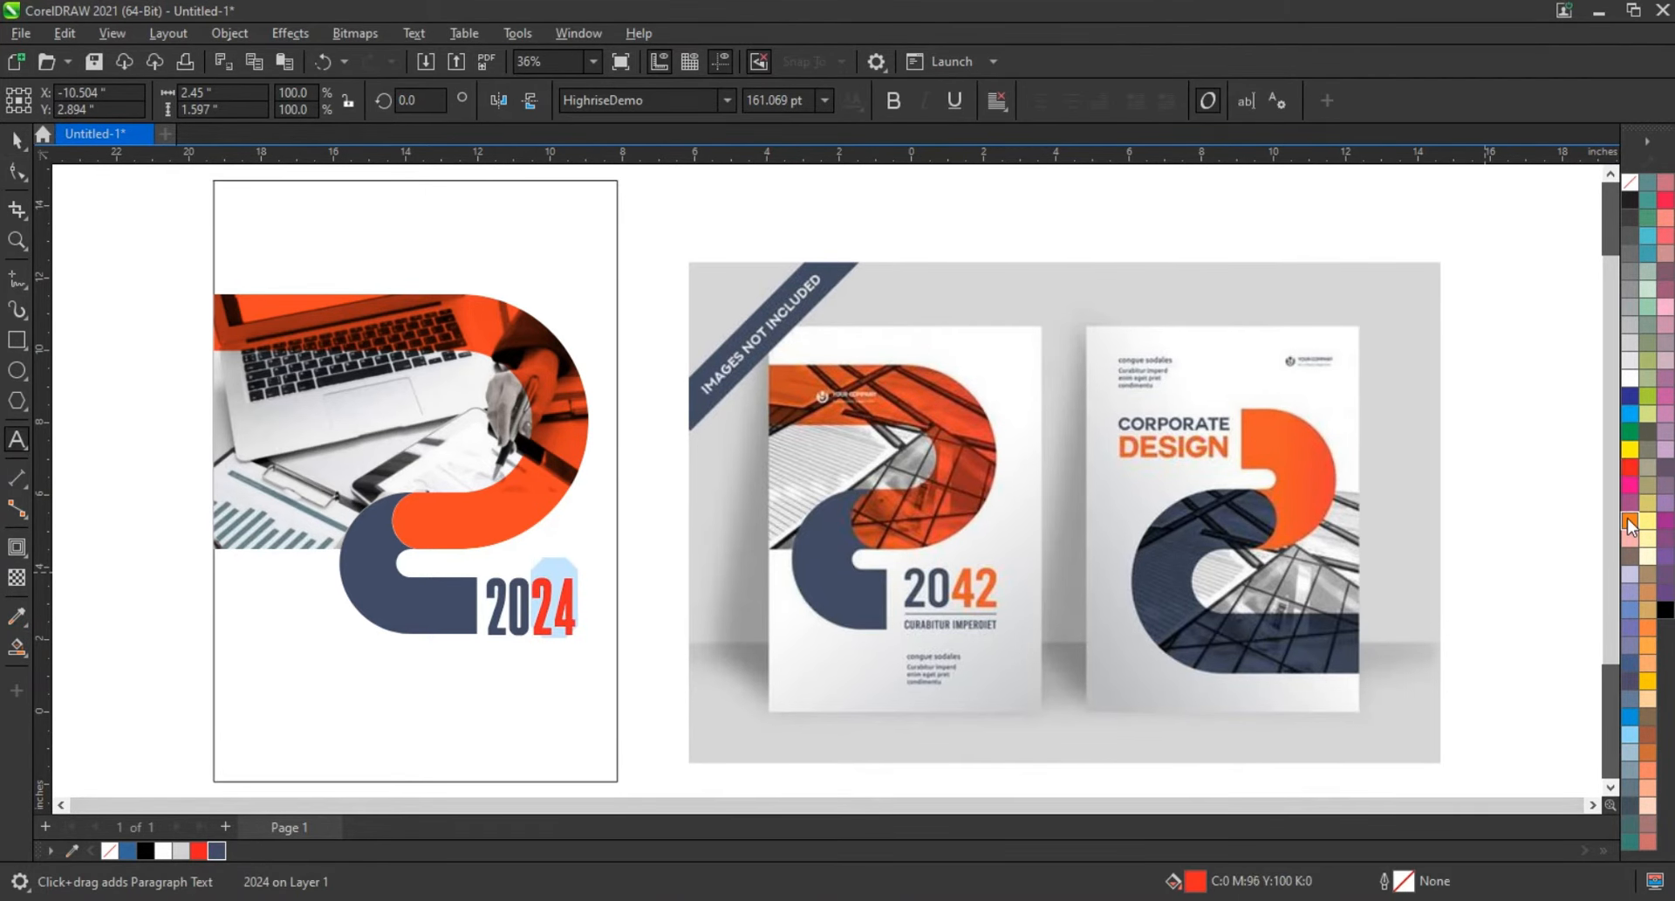
click(17, 140)
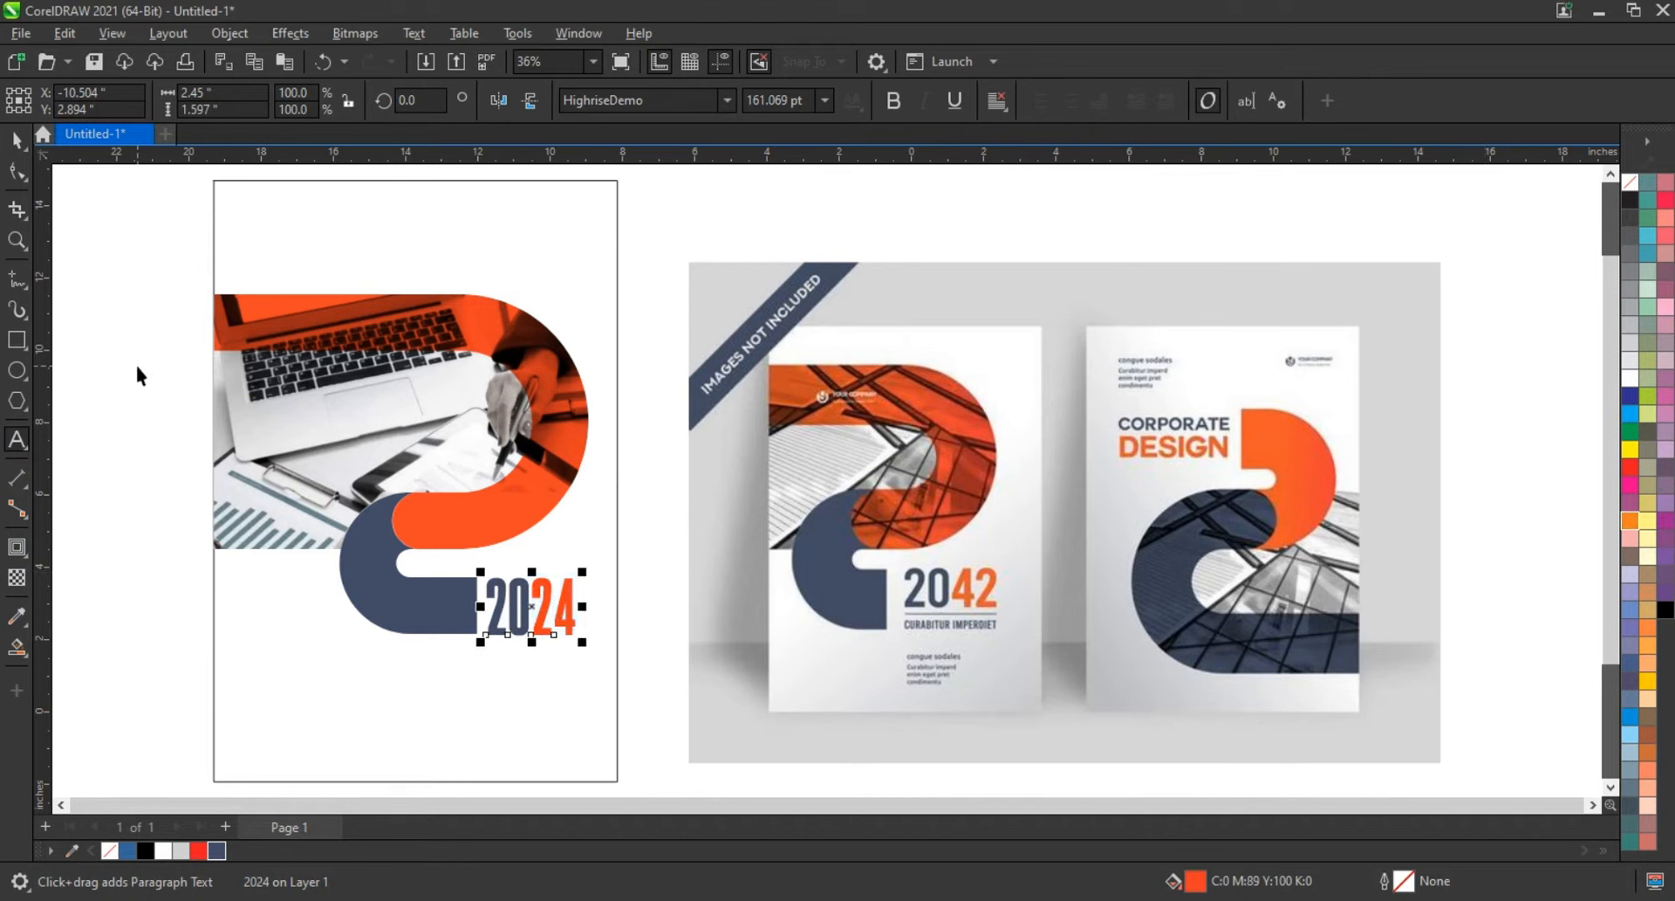
click(138, 402)
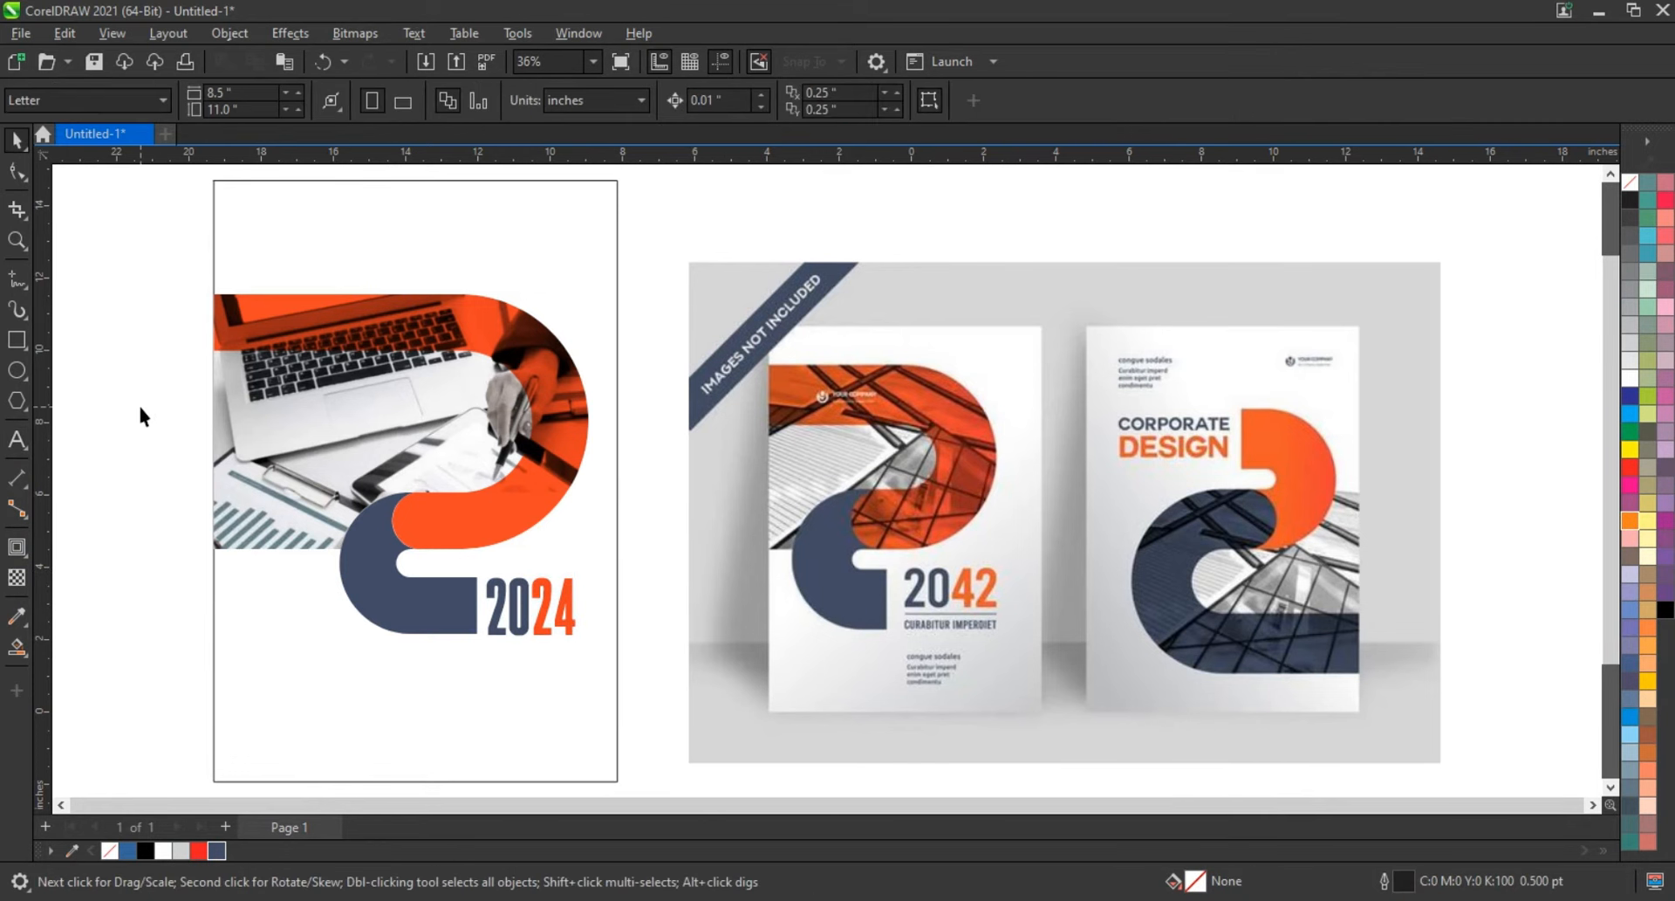